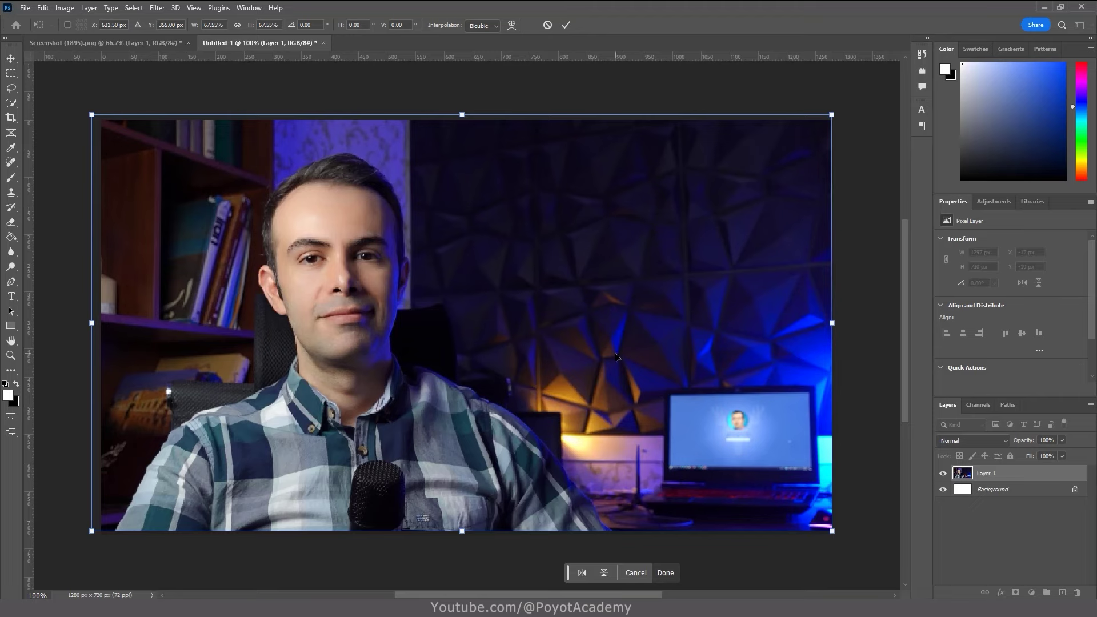
- Commit the photo's scaling, then select the man as the subject and subtract the excess beside his neck with the Quick Selection tool
key(Return)
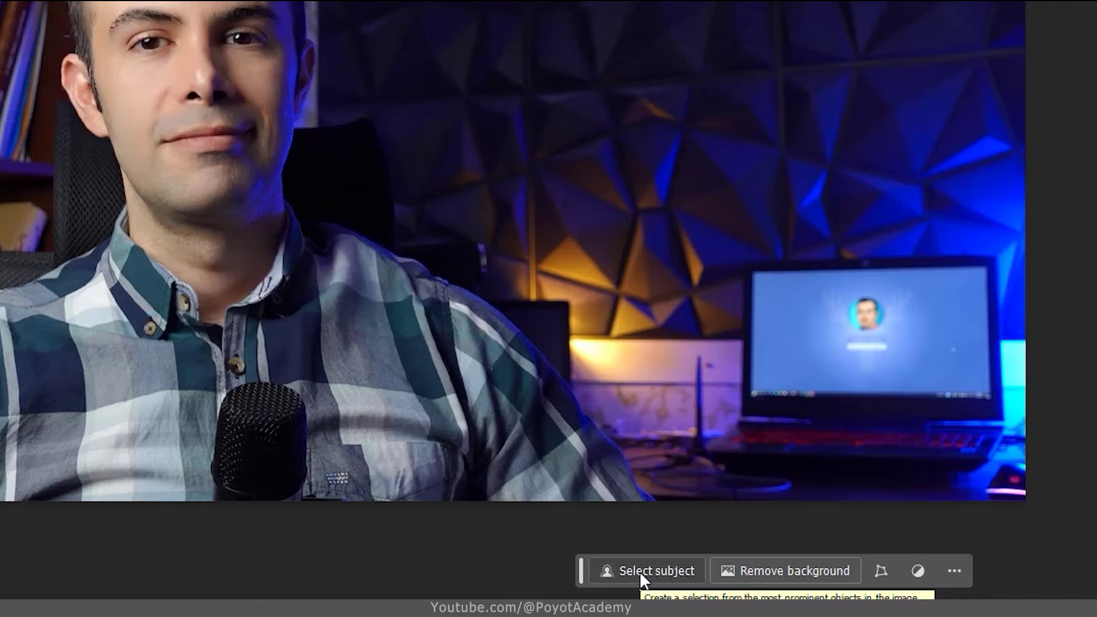
click(640, 570)
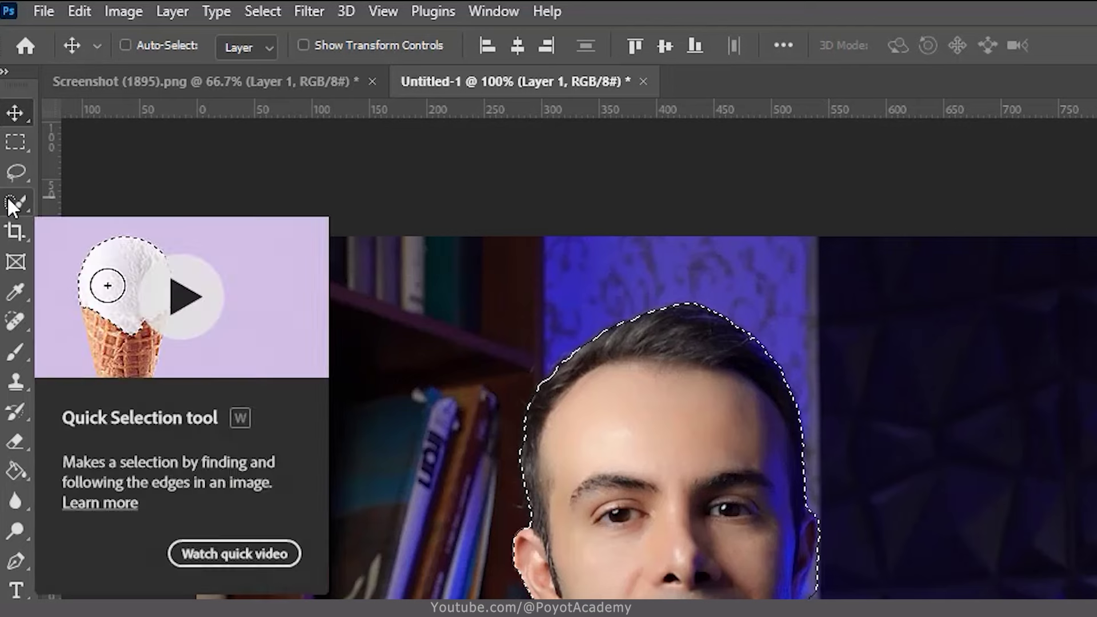
click(8, 201)
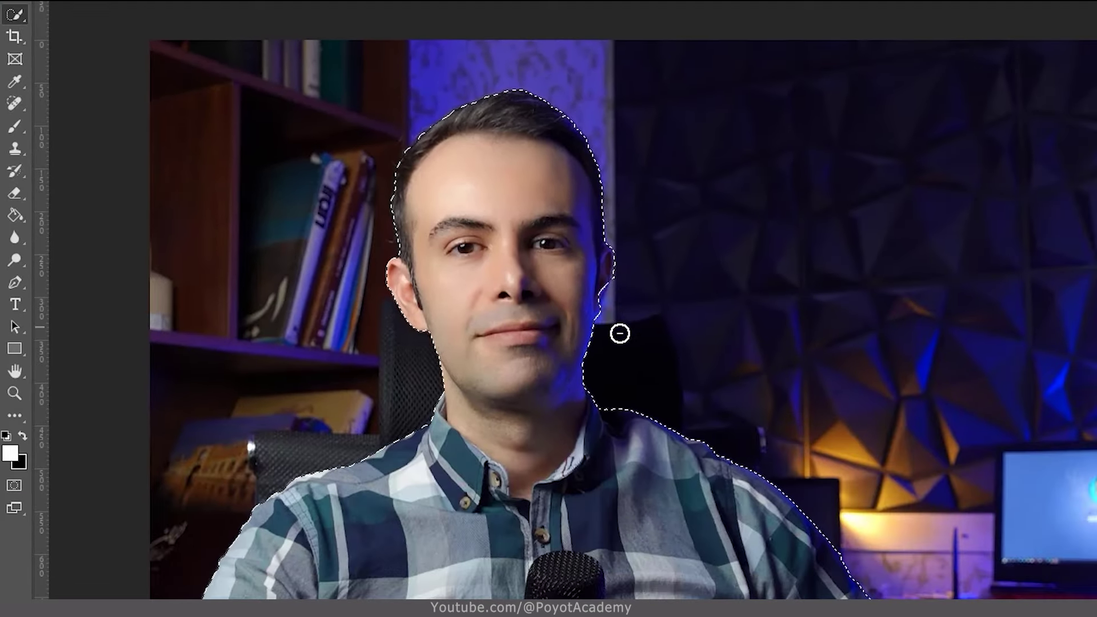
mouse_move(604, 301)
mouse_down()
mouse_move(590, 294)
mouse_move(603, 325)
mouse_move(597, 292)
mouse_move(587, 306)
mouse_move(597, 259)
mouse_move(605, 331)
mouse_up()
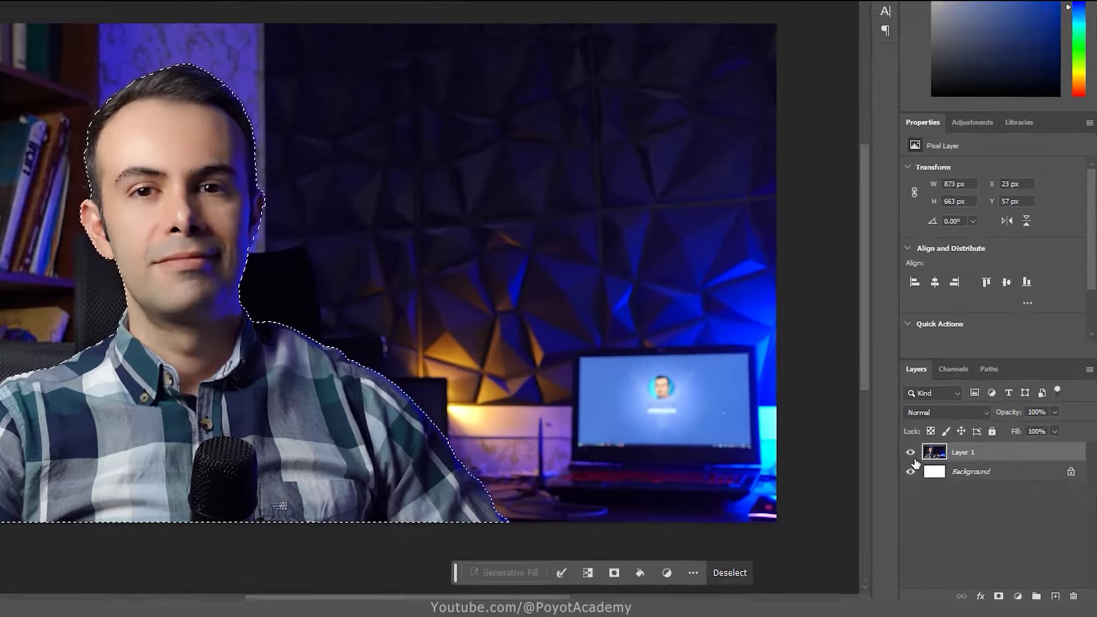
- Copy the selected man onto a new layer and check the cutout by hiding and reshowing Layer 1
key(ctrl+j)
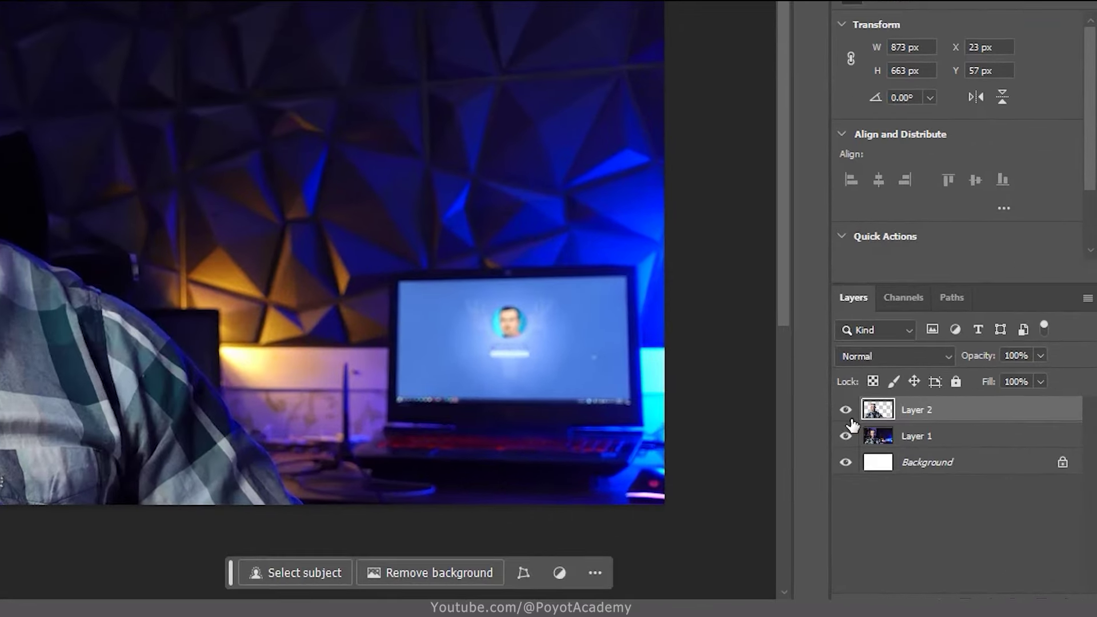
click(846, 436)
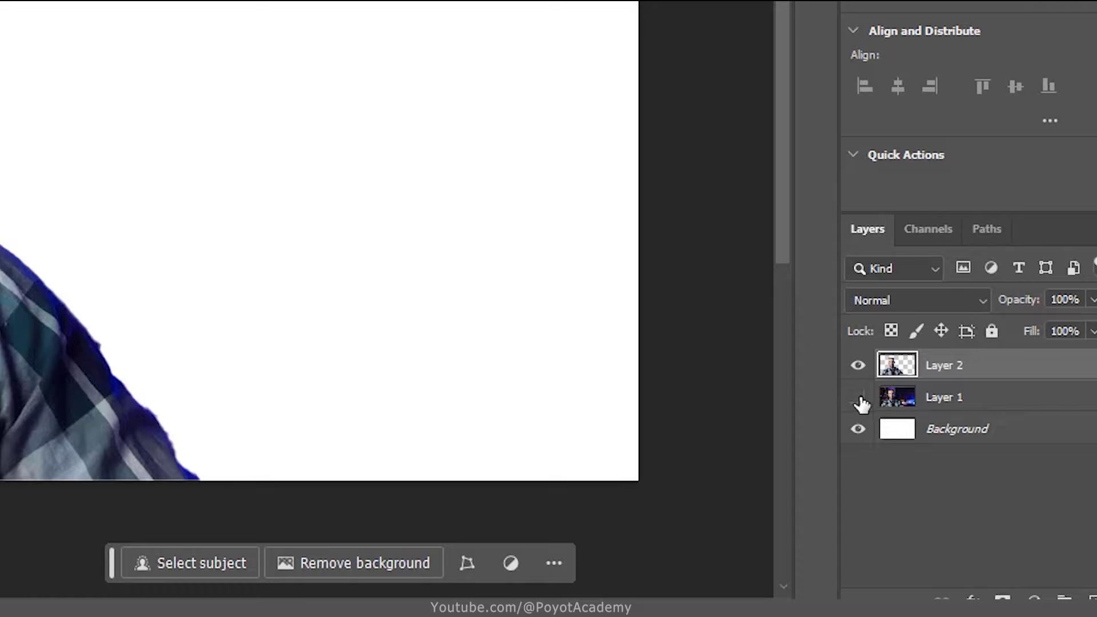
click(859, 399)
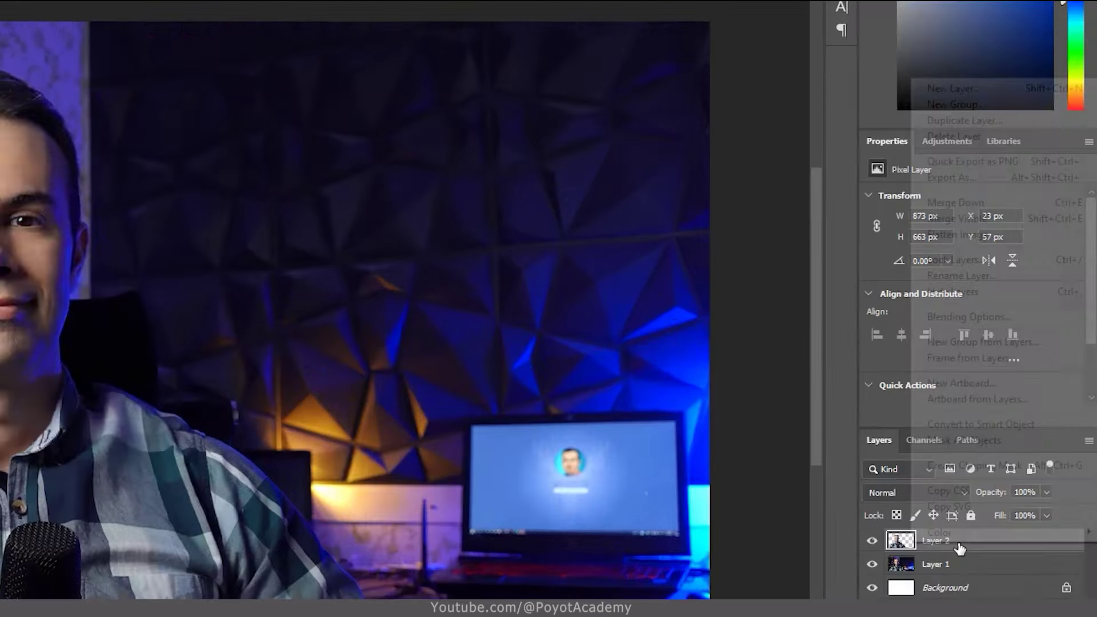
- Convert the cutout on Layer 2 to a smart object and open it in the Camera Raw Filter
right_click(1002, 476)
click(937, 451)
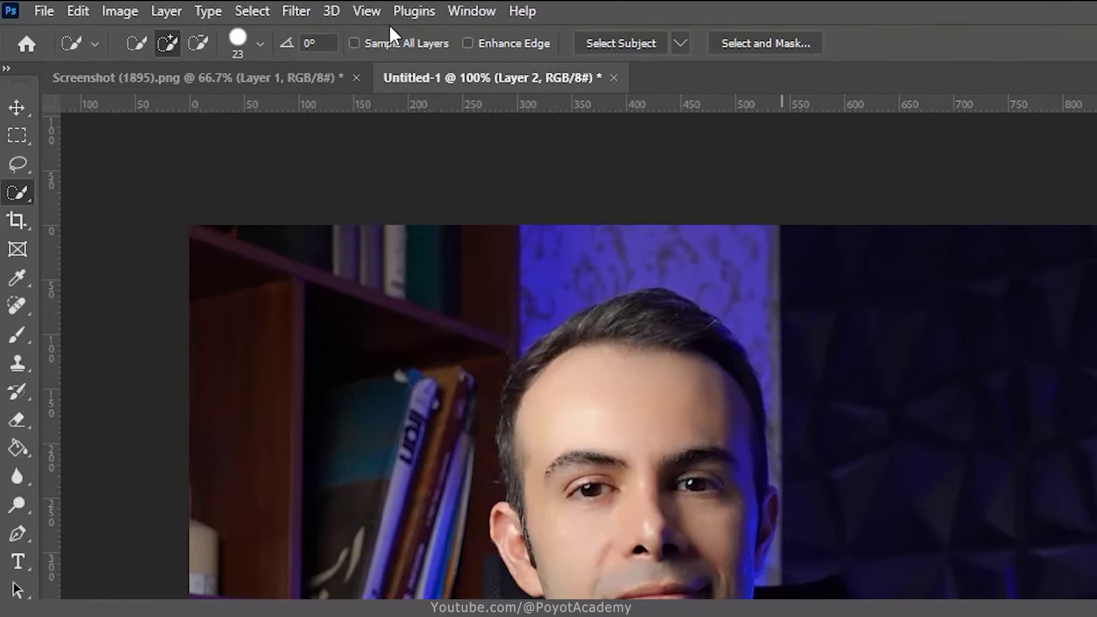
click(157, 7)
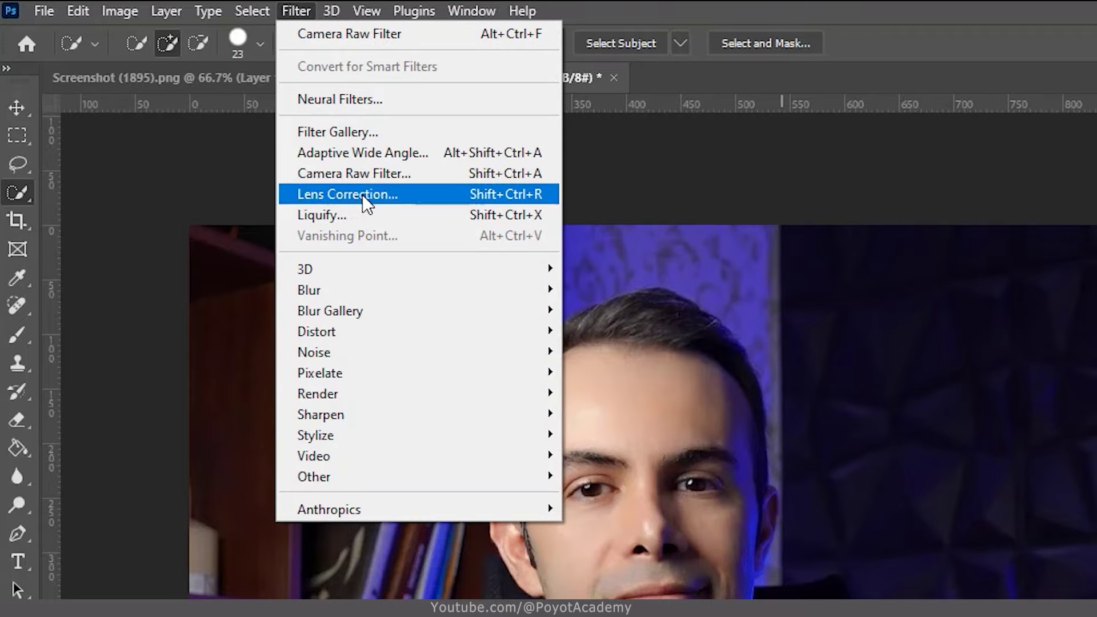
click(403, 174)
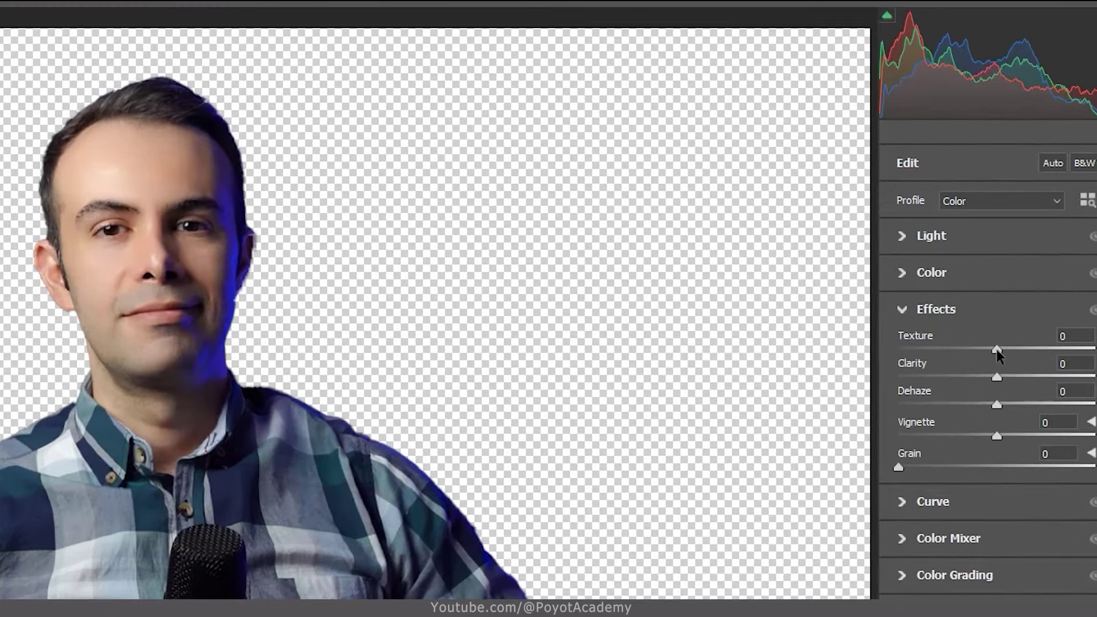
- Set Texture to -7 and Clarity to -9 on the portrait, and slightly boost its color
drag(969, 335, 965, 335)
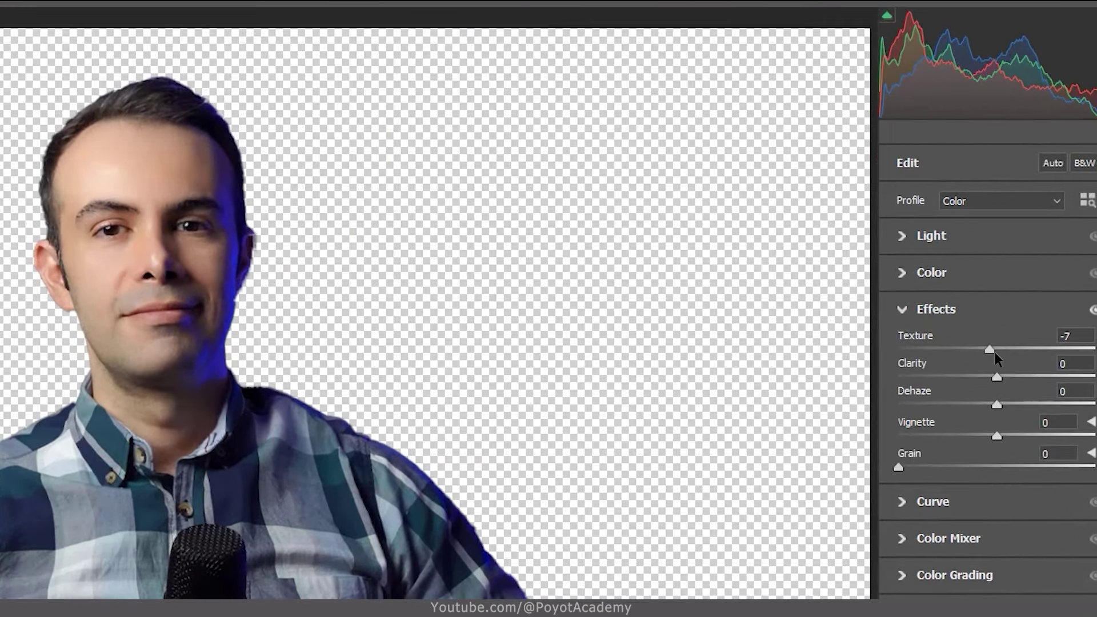
drag(996, 377, 987, 378)
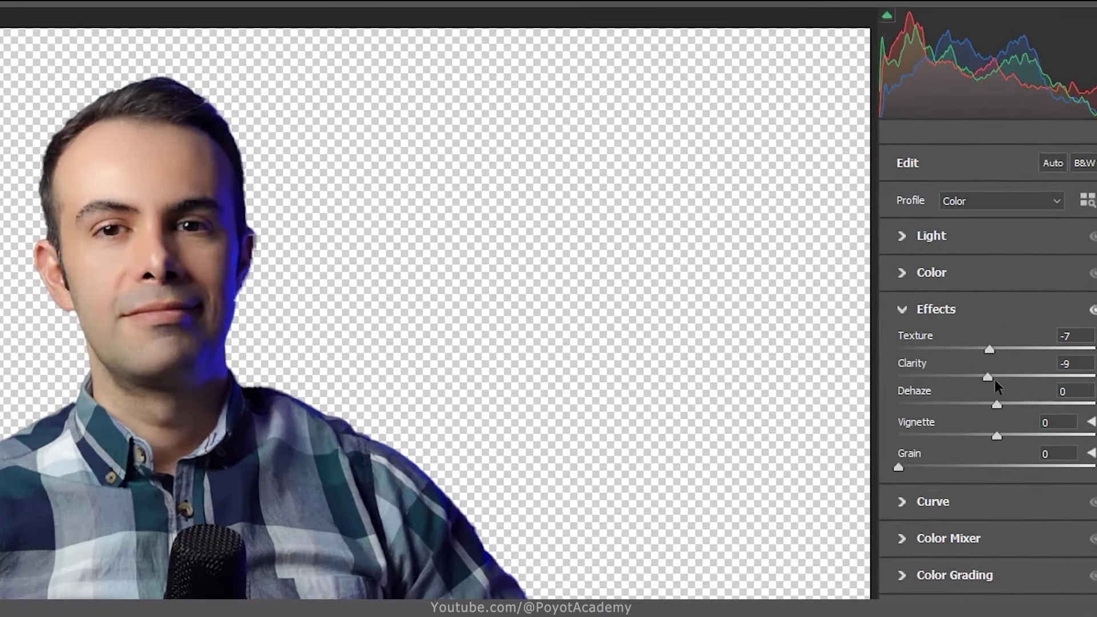
click(905, 310)
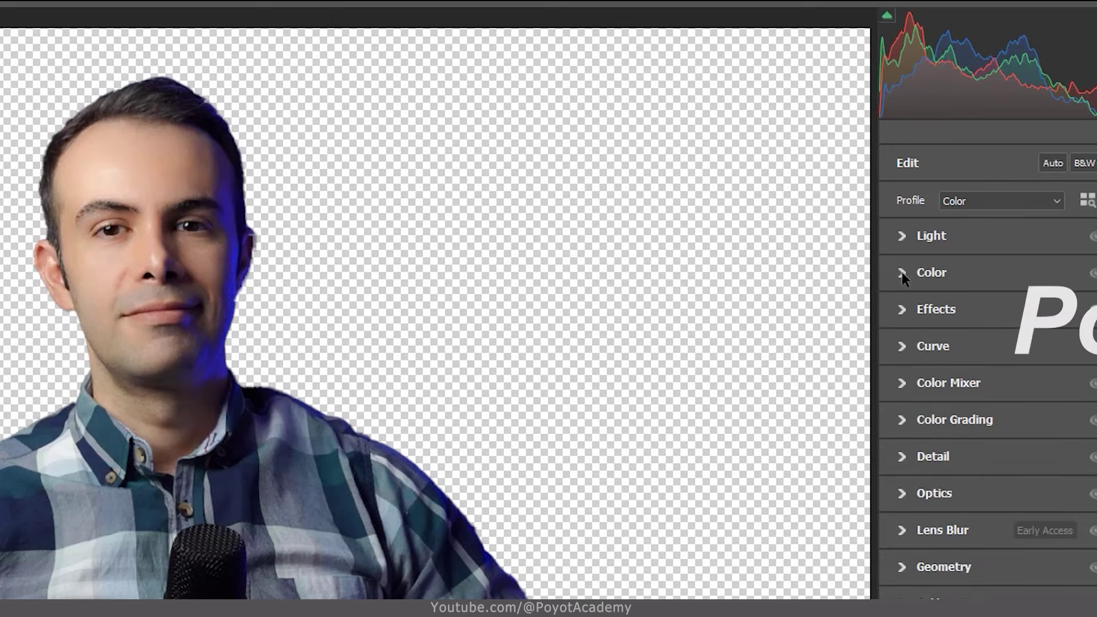
click(902, 272)
drag(996, 399, 1004, 399)
click(907, 272)
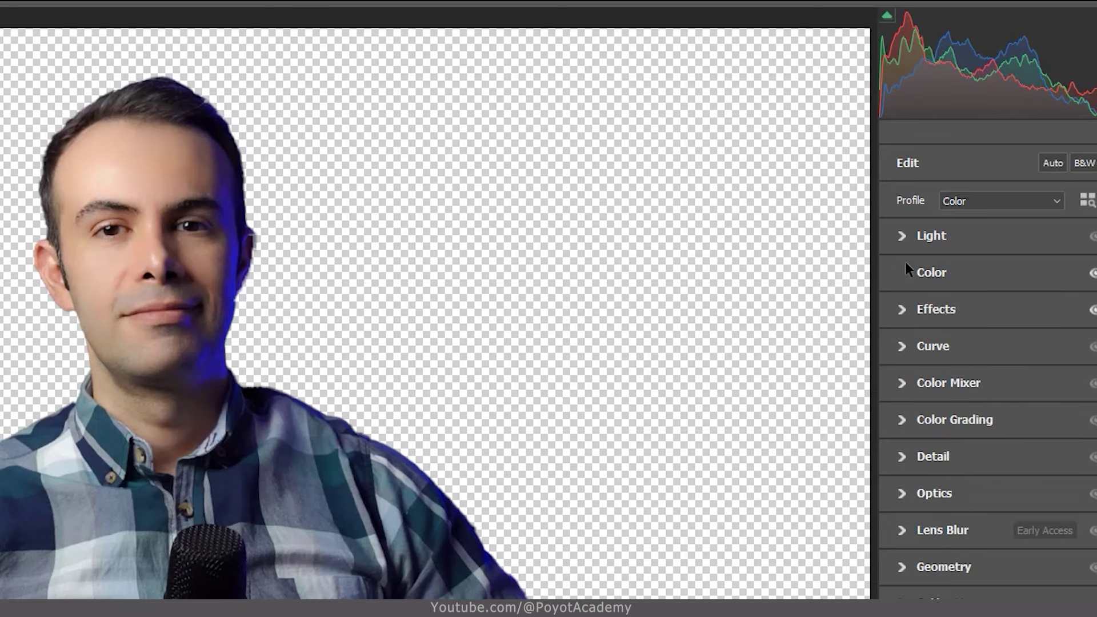
- Set Exposure to +0.25 and Blacks to -8, and apply the Camera Raw adjustments to the portrait
click(909, 243)
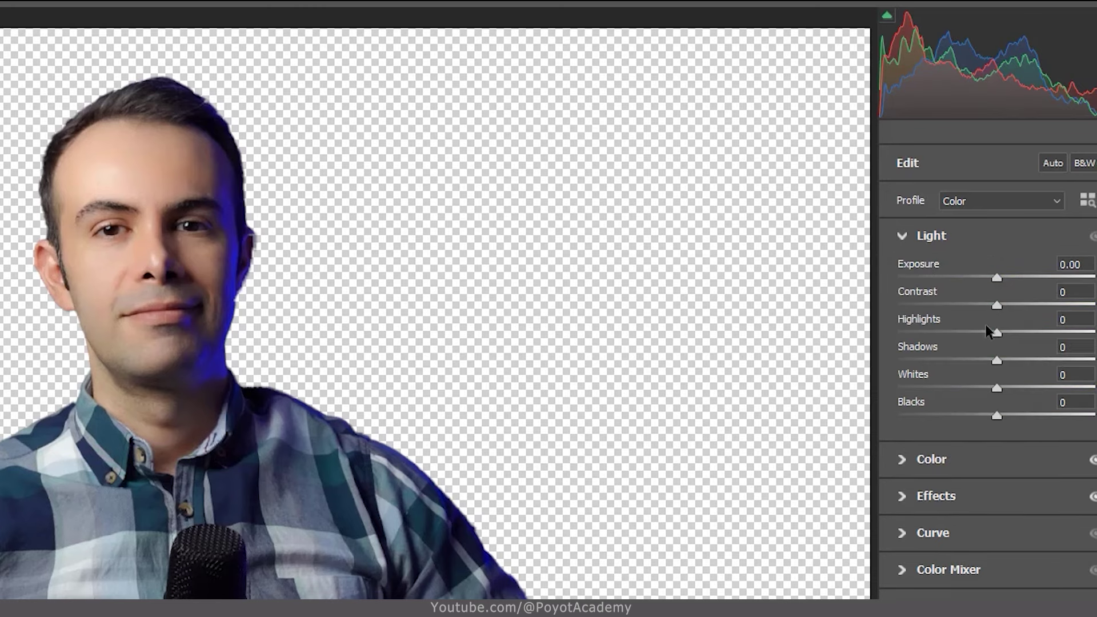
drag(996, 278, 1001, 283)
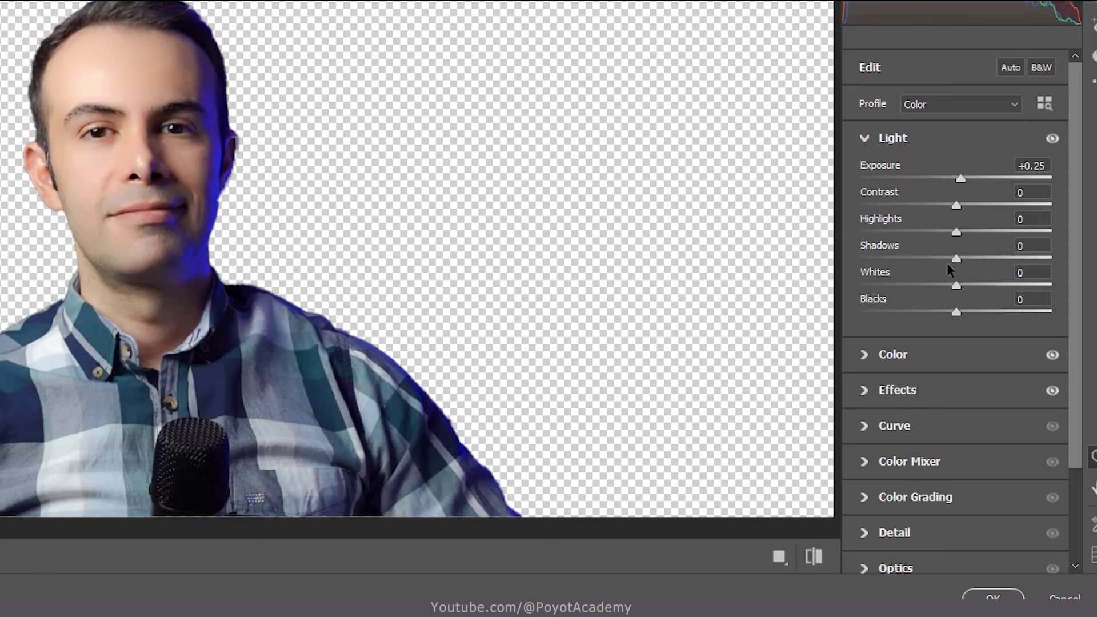
drag(957, 315, 948, 315)
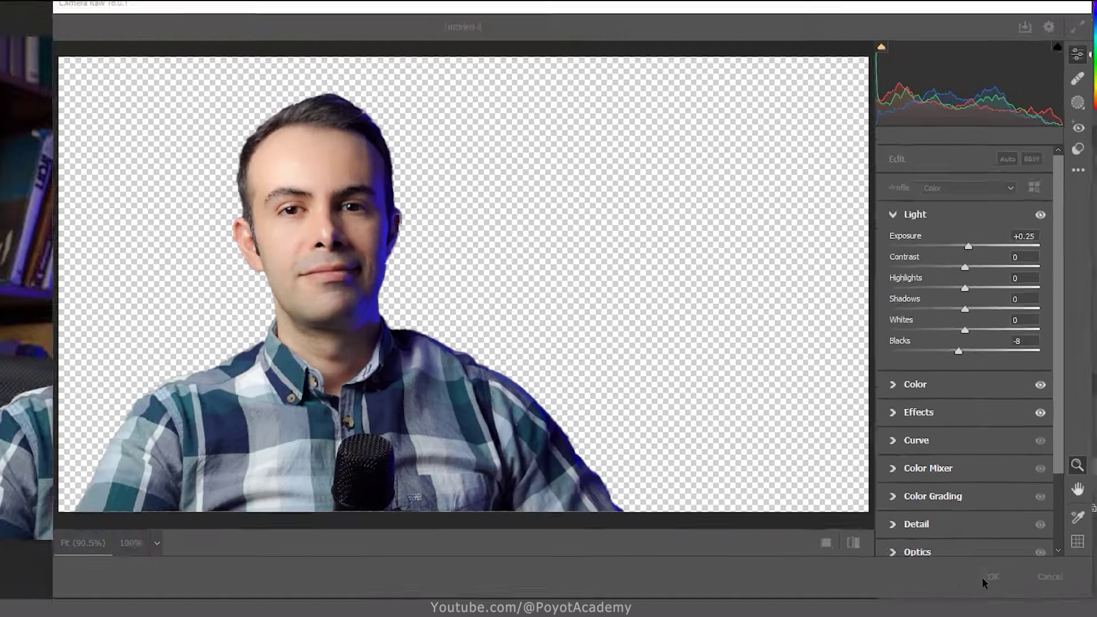
click(983, 578)
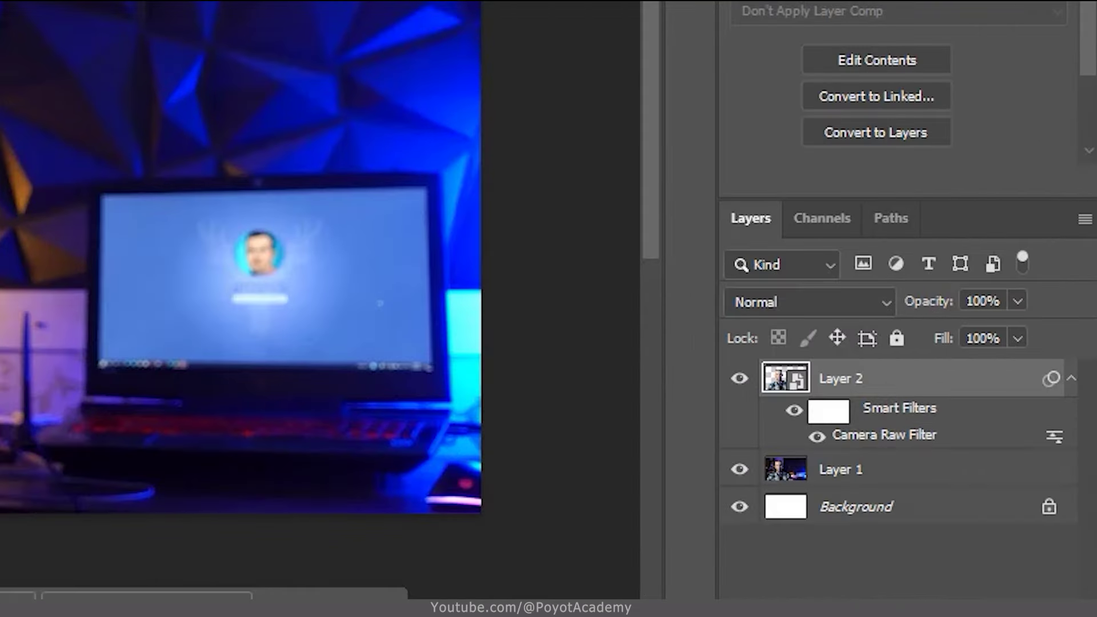
- Compare the portrait before and after the edits by toggling the smart filters and the visibility of Layer 2
click(794, 410)
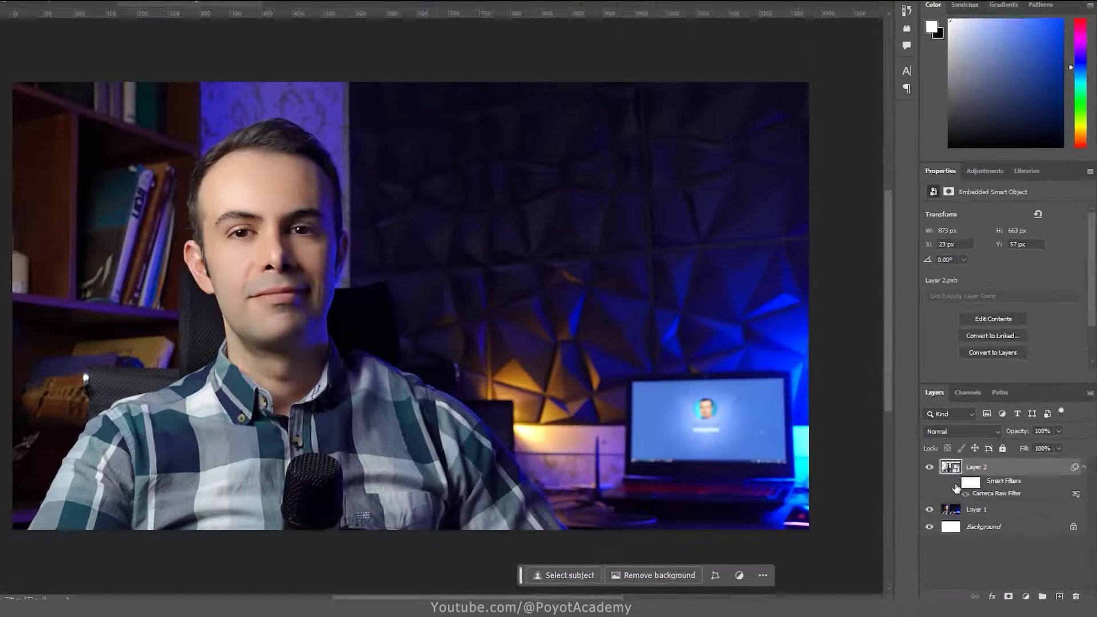
click(956, 487)
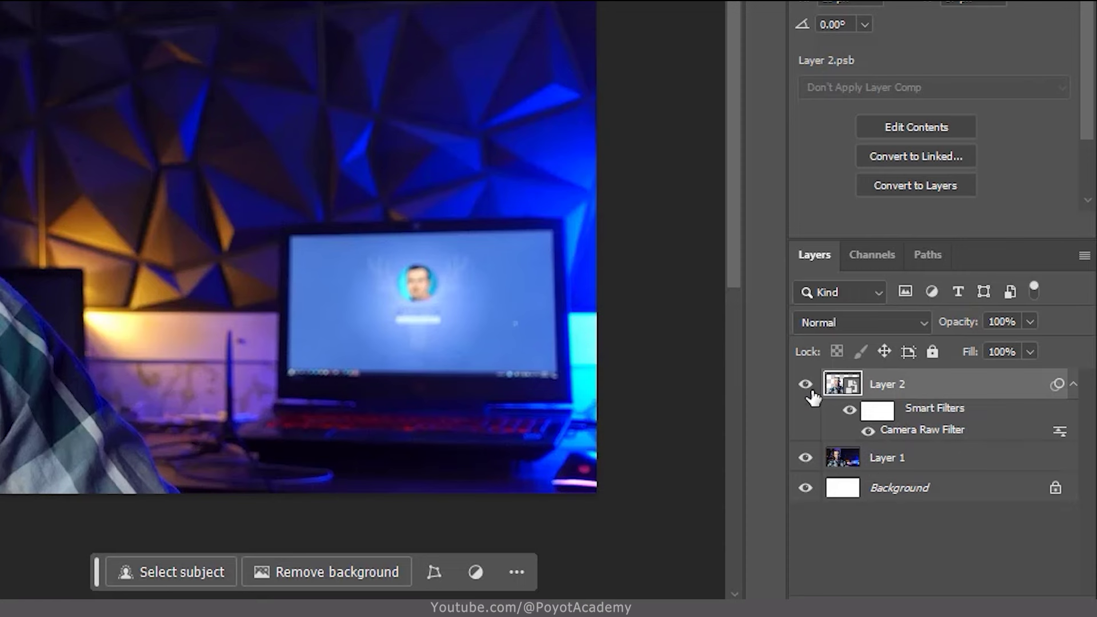
click(806, 385)
click(882, 463)
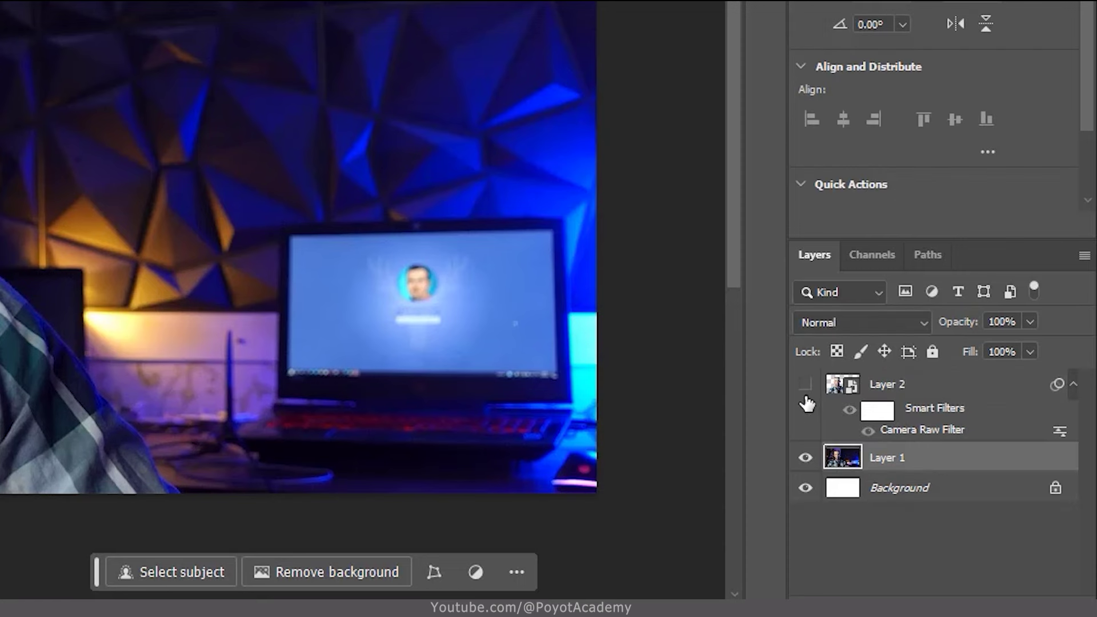
click(806, 384)
- Rename Layer 1 as BG
double_click(886, 463)
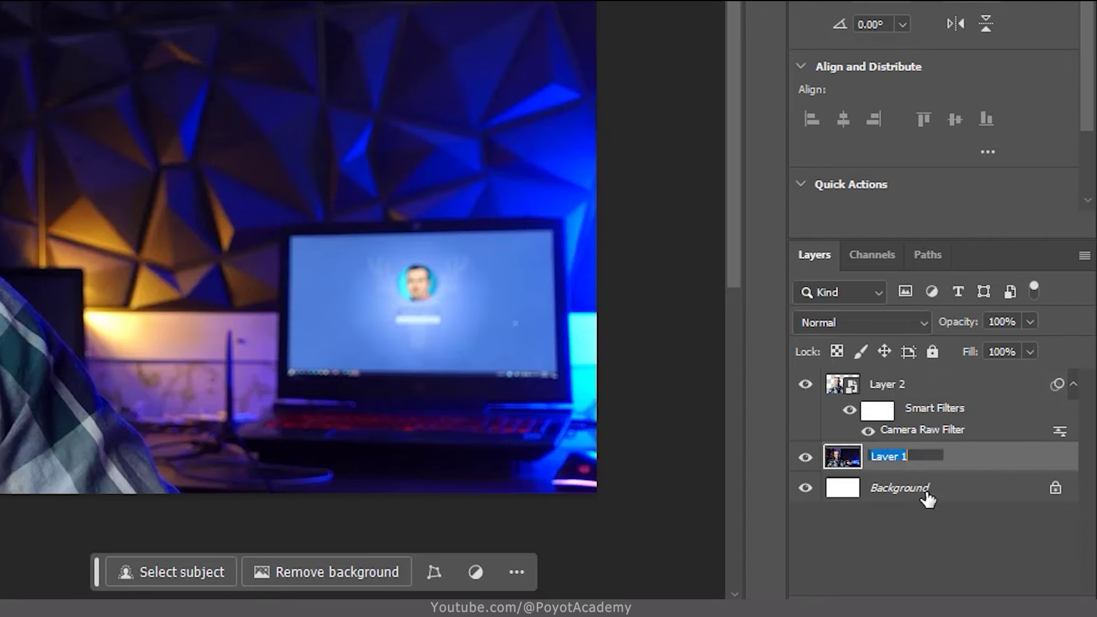
text(BG)
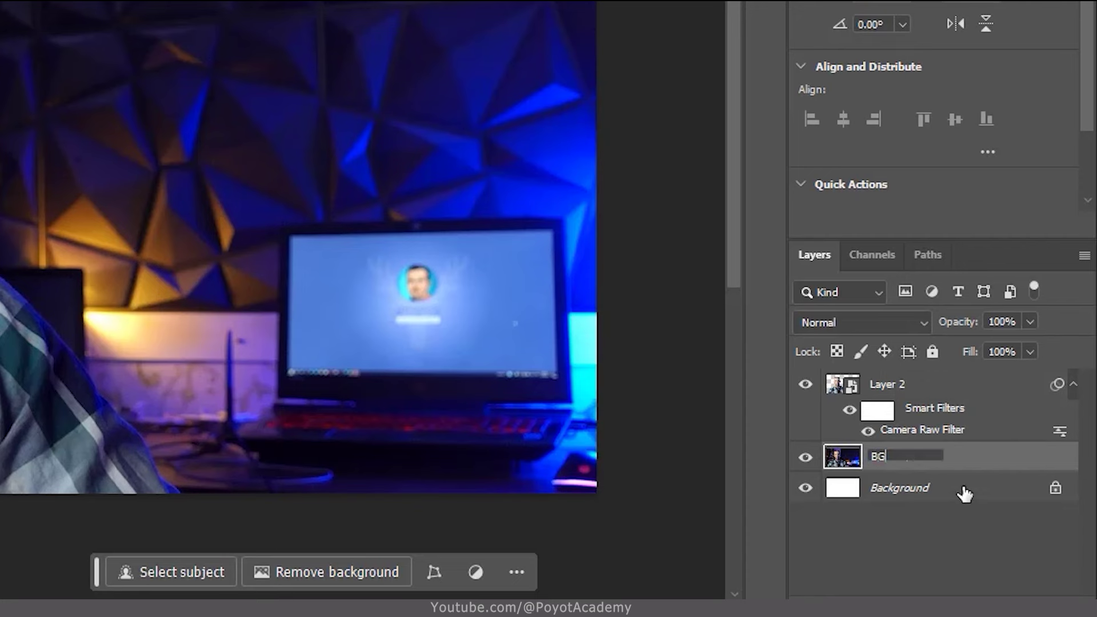
key(Return)
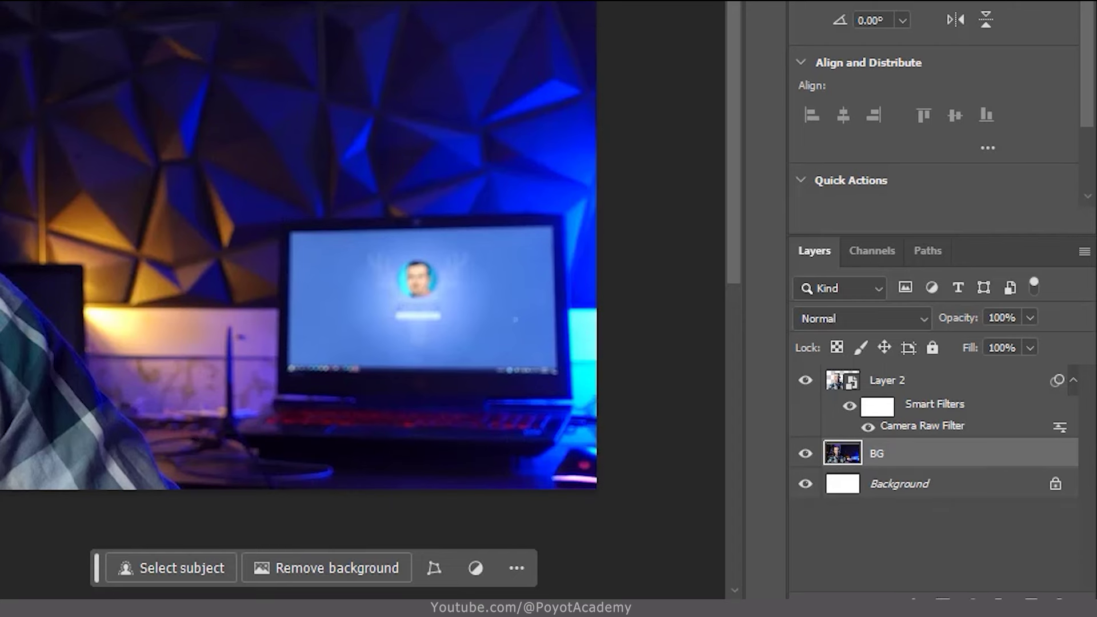
- Add a new layer above BG and fill it with black using the Paint Bucket tool
click(1030, 597)
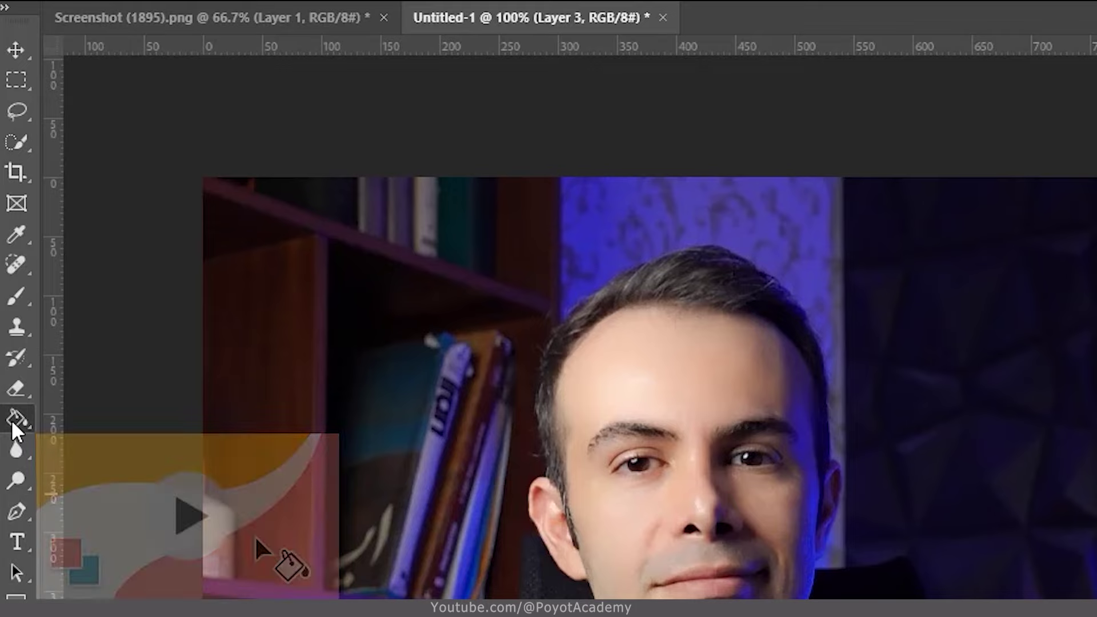
click(12, 419)
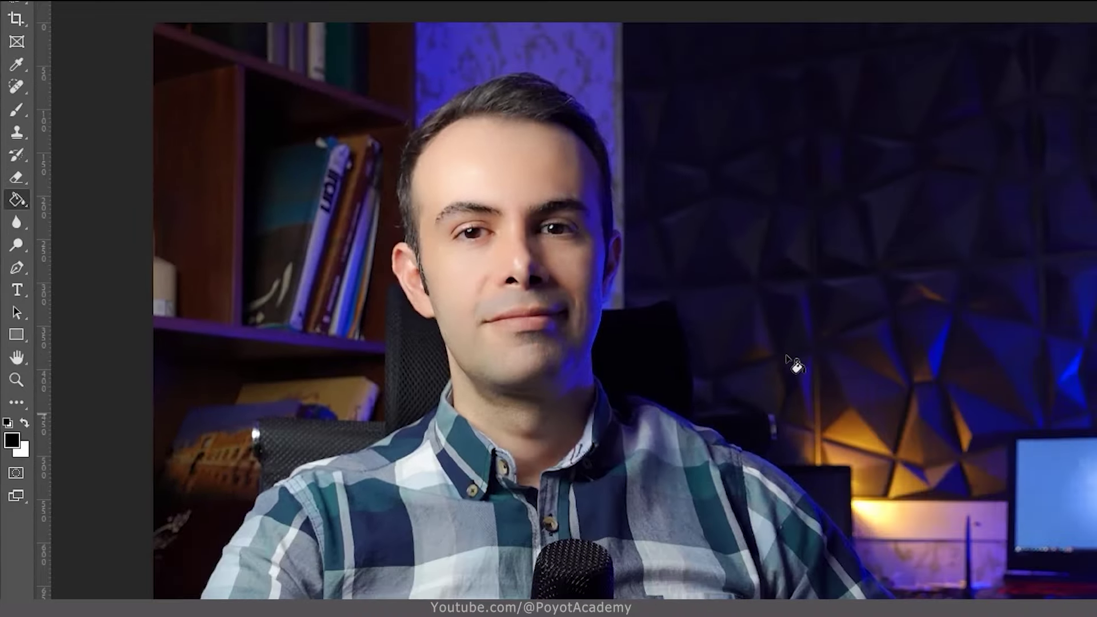
click(1084, 327)
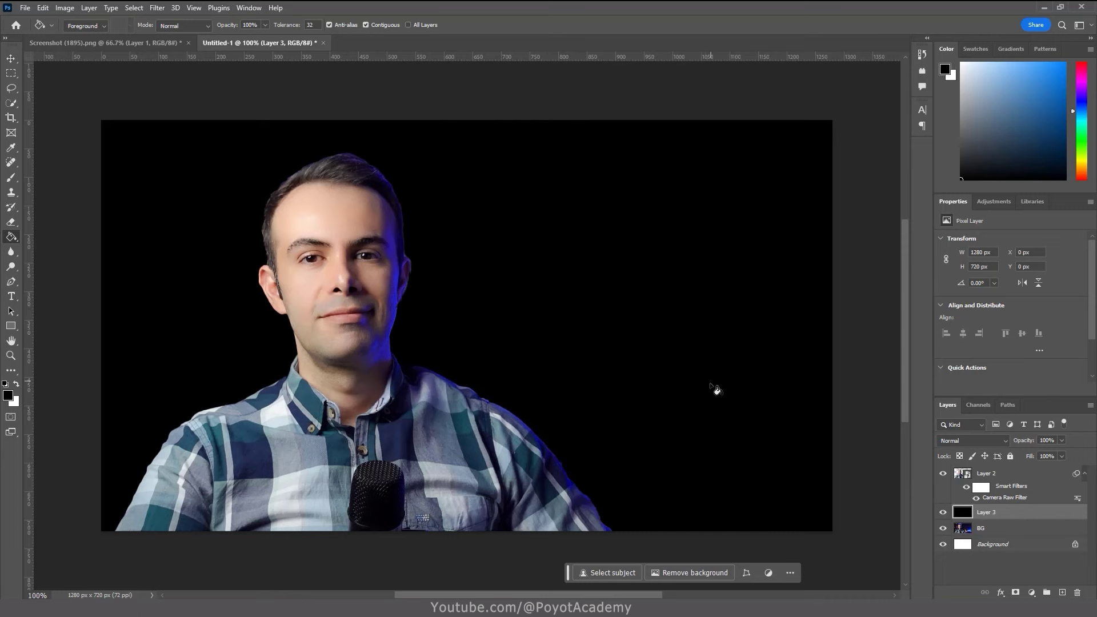
- Hide Layer 2 and set the black layer's blend mode to Linear Dodge (Add)
click(942, 474)
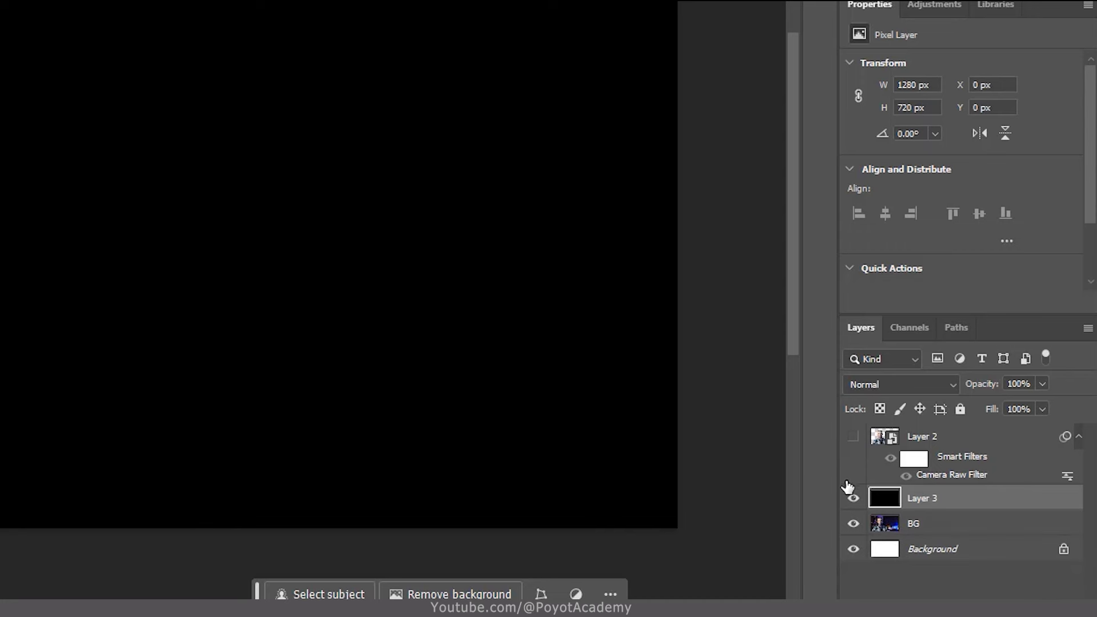
click(911, 385)
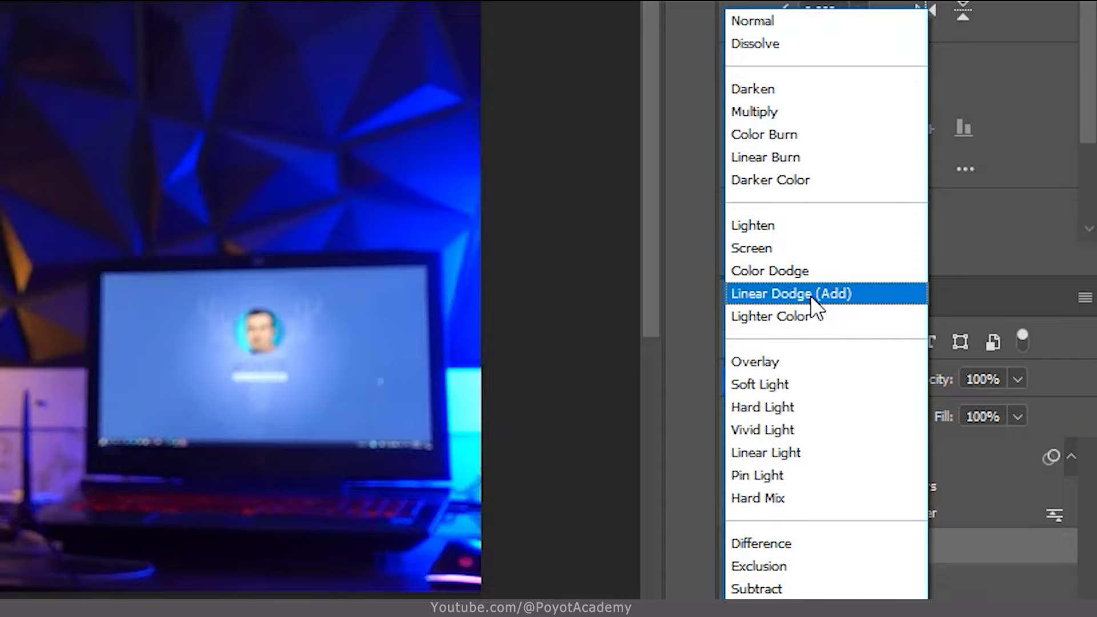
click(812, 298)
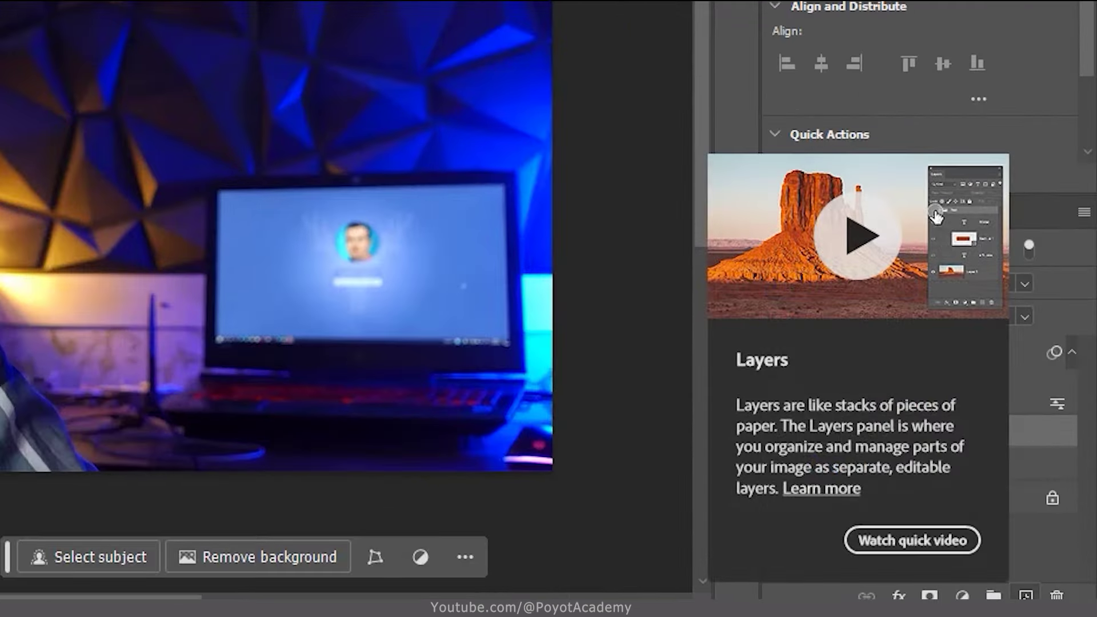
- Add an empty layer above the black layer and clip it to that layer with a clipping mask
click(1061, 592)
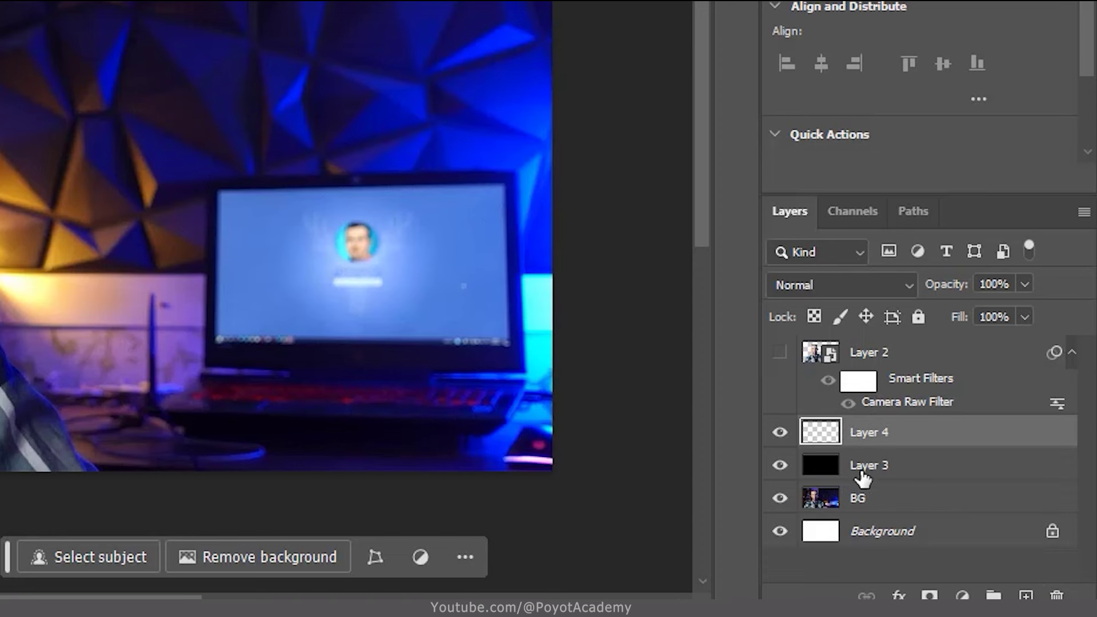
click(845, 473)
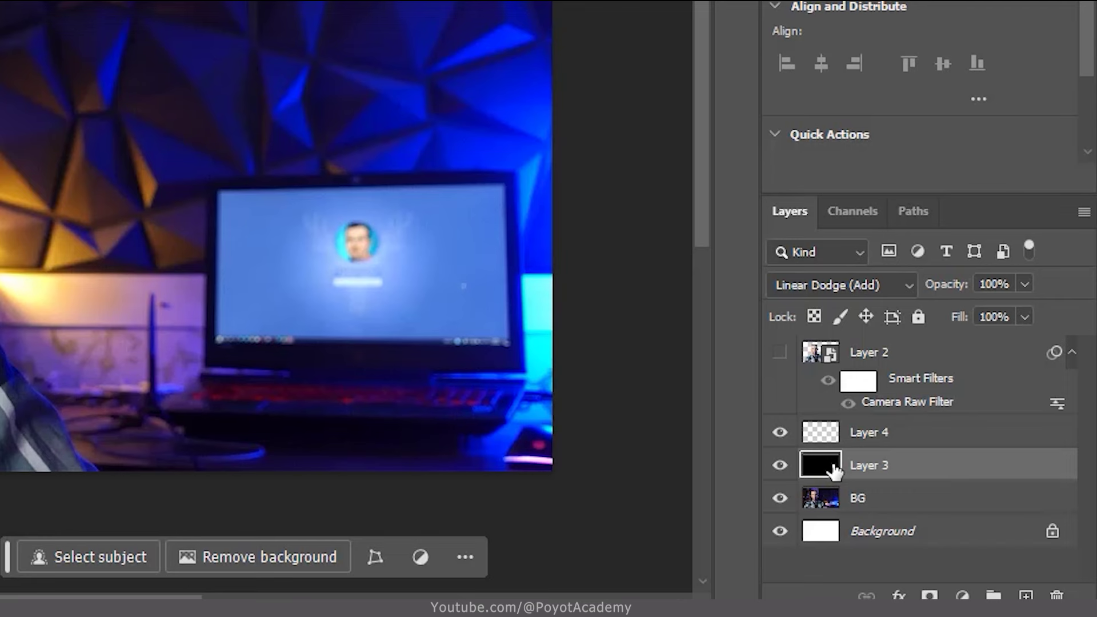
click(848, 433)
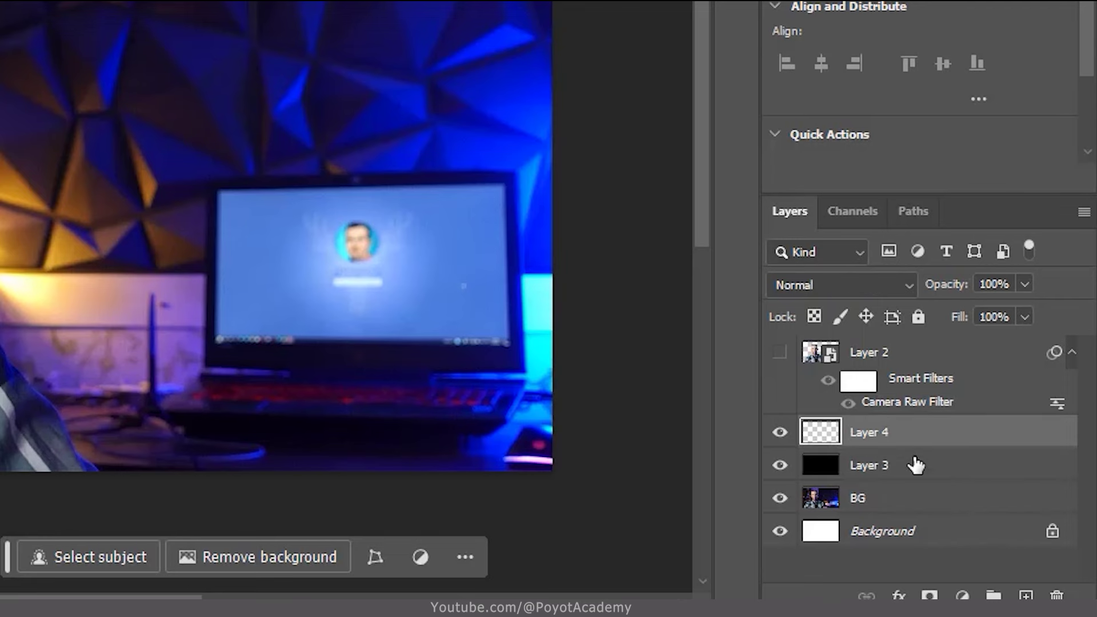
right_click(913, 434)
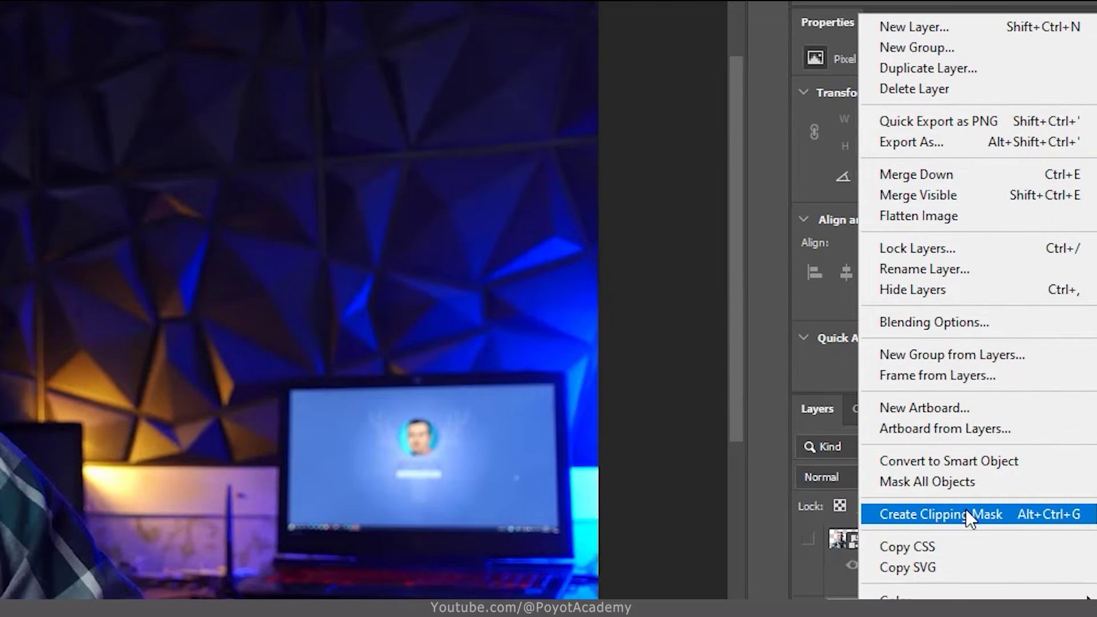
click(927, 514)
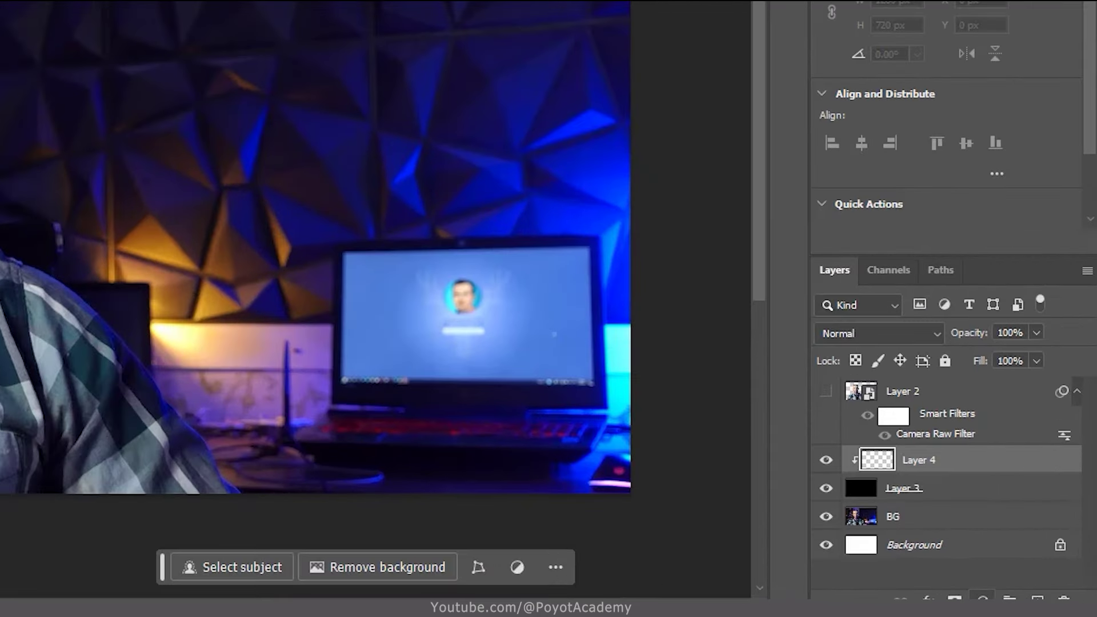
- Add a Gradient Map adjustment layer above Layer 4 and clip it to the layers below with a clipping mask
click(983, 598)
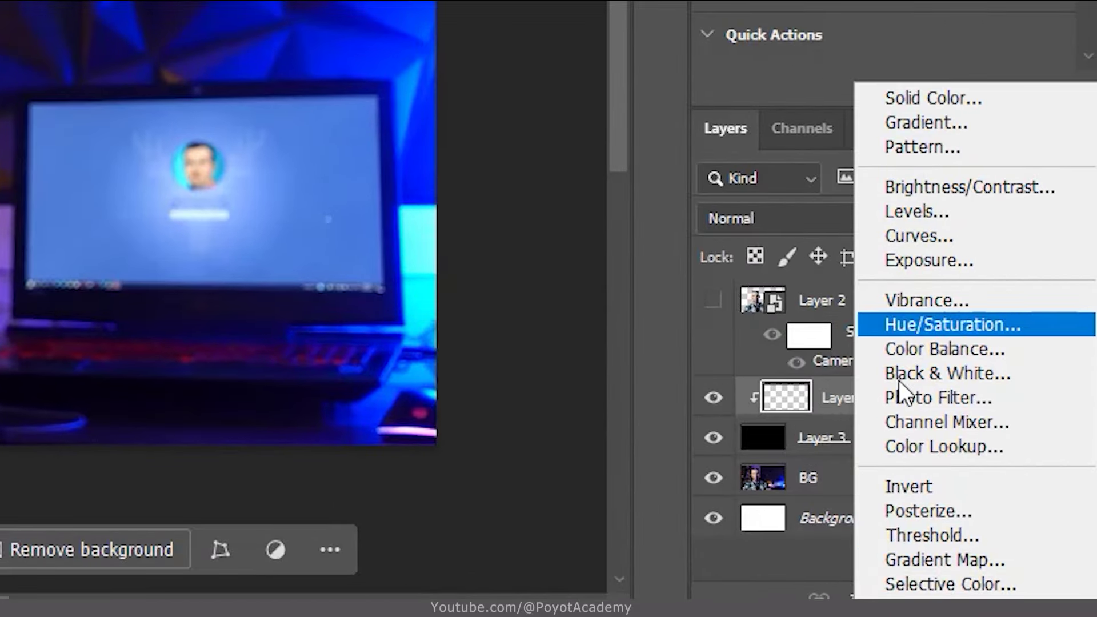
click(931, 555)
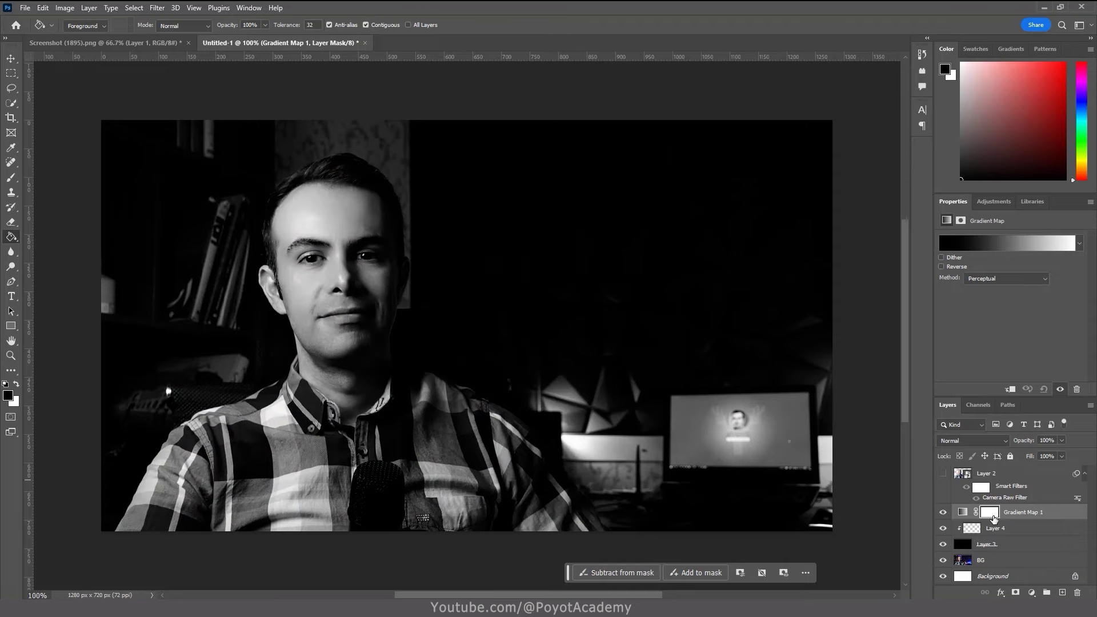
right_click(1046, 514)
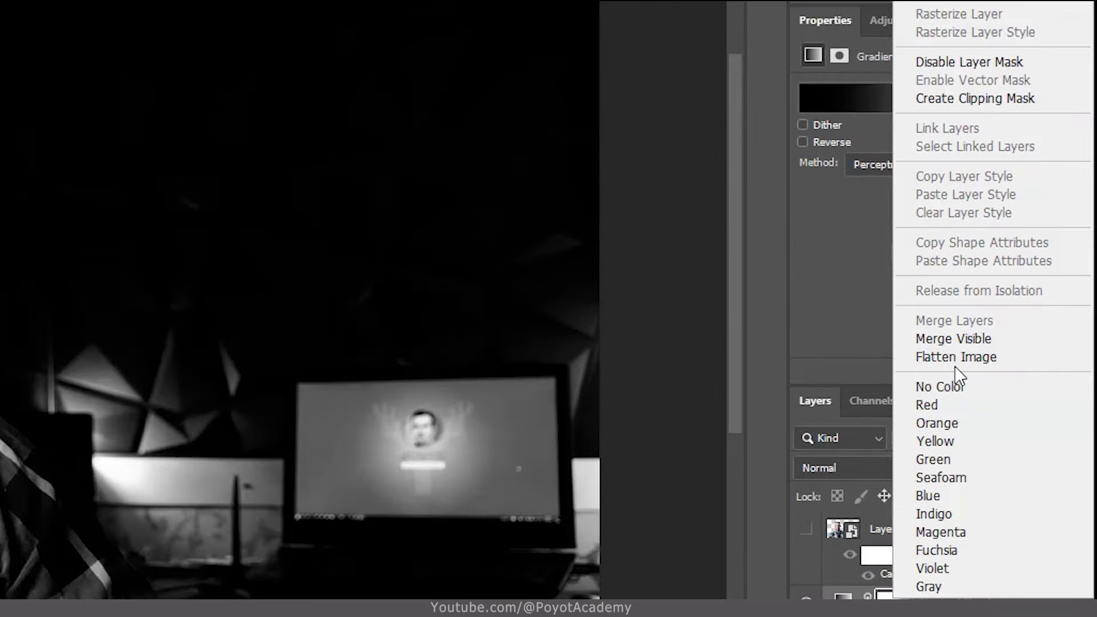
key(Escape)
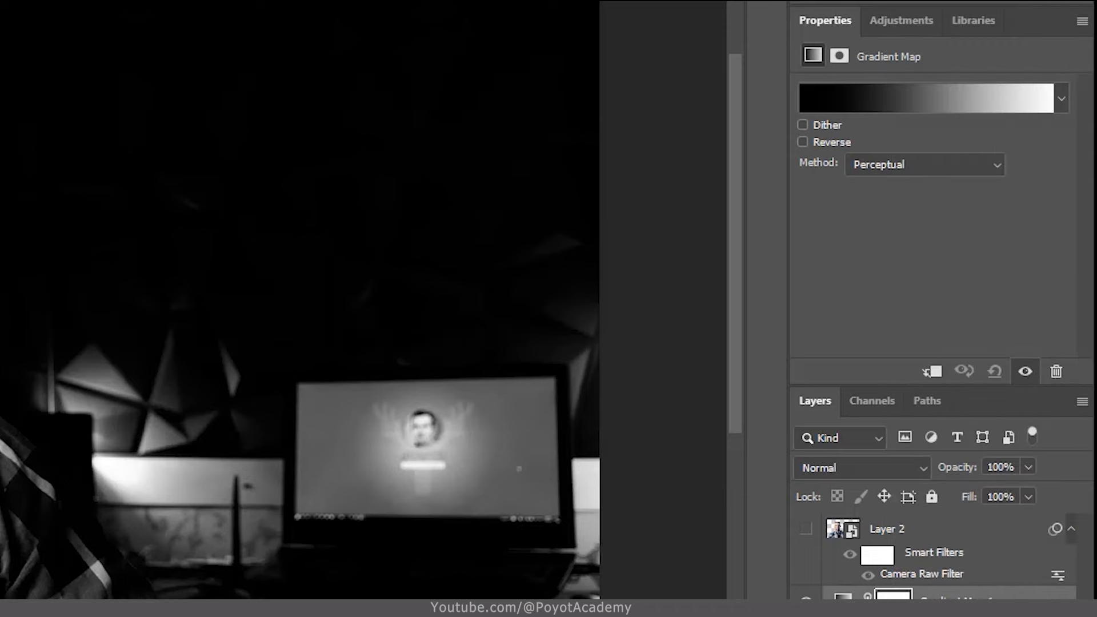
right_click(1051, 594)
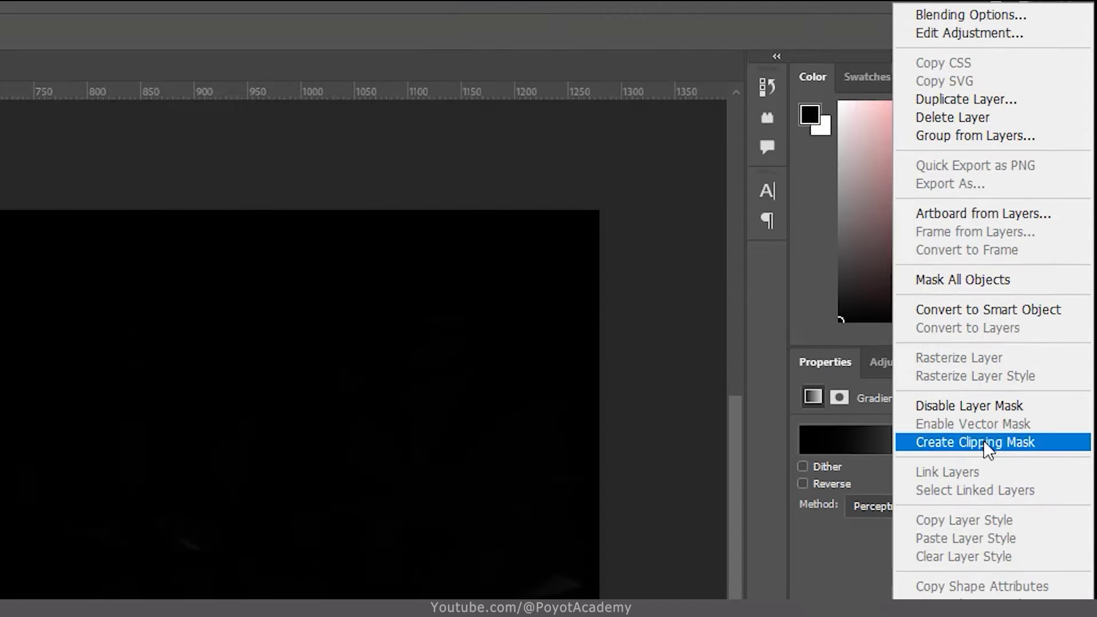
click(974, 101)
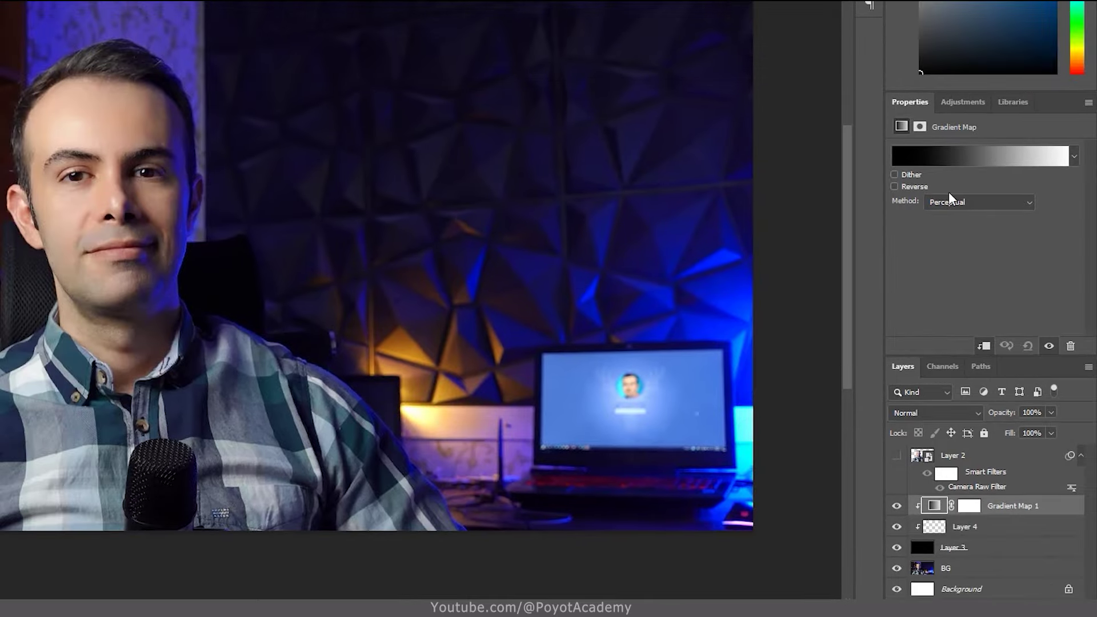
- Choose the "4 color blue" preset as the gradient of the Gradient Map layer
click(940, 158)
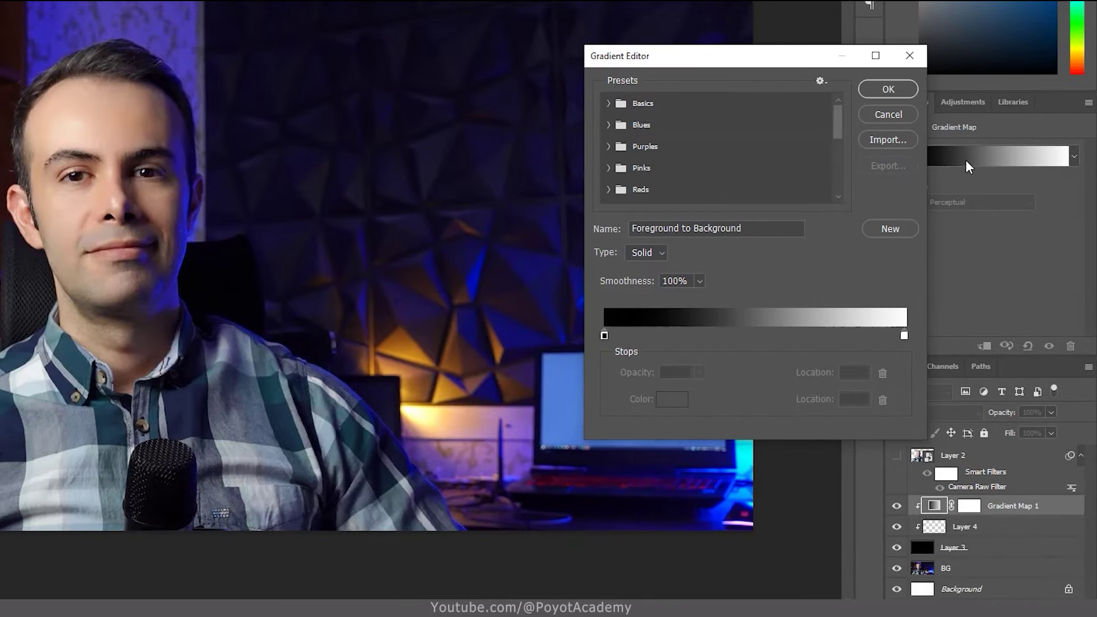
drag(840, 135, 846, 203)
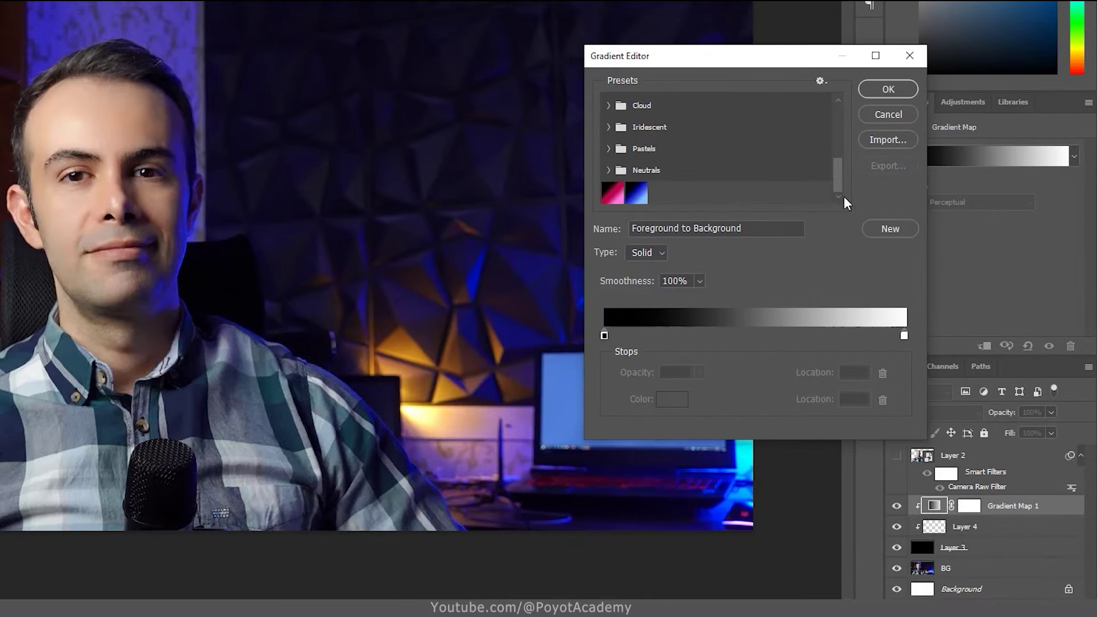
click(638, 194)
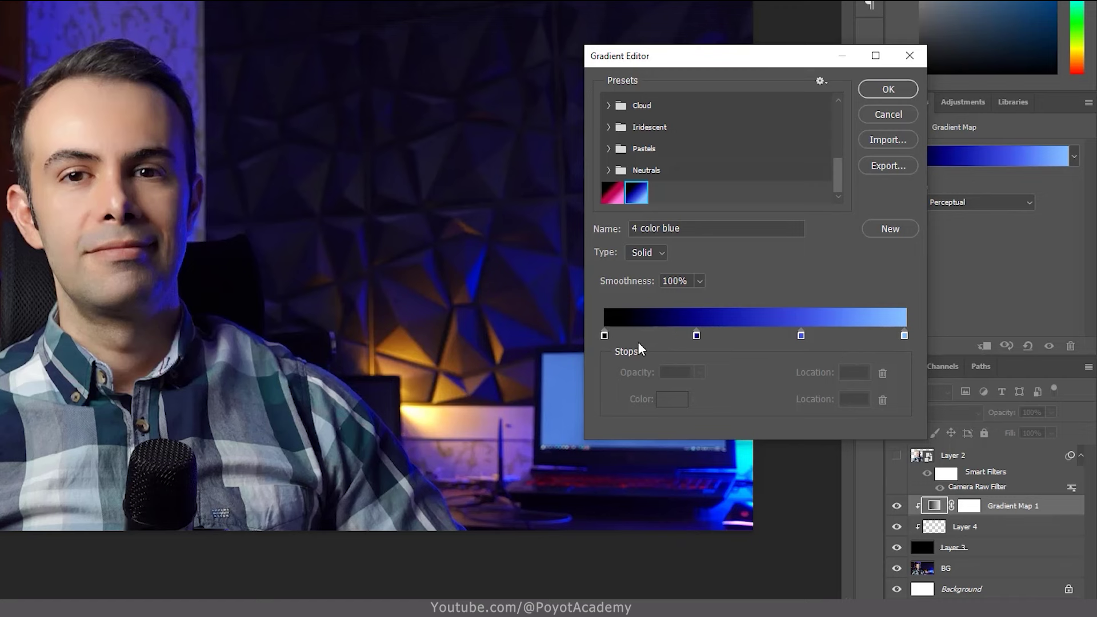
- Examine the colour of each of the blue gradient's four stops without changing them, and accept the gradient
double_click(604, 336)
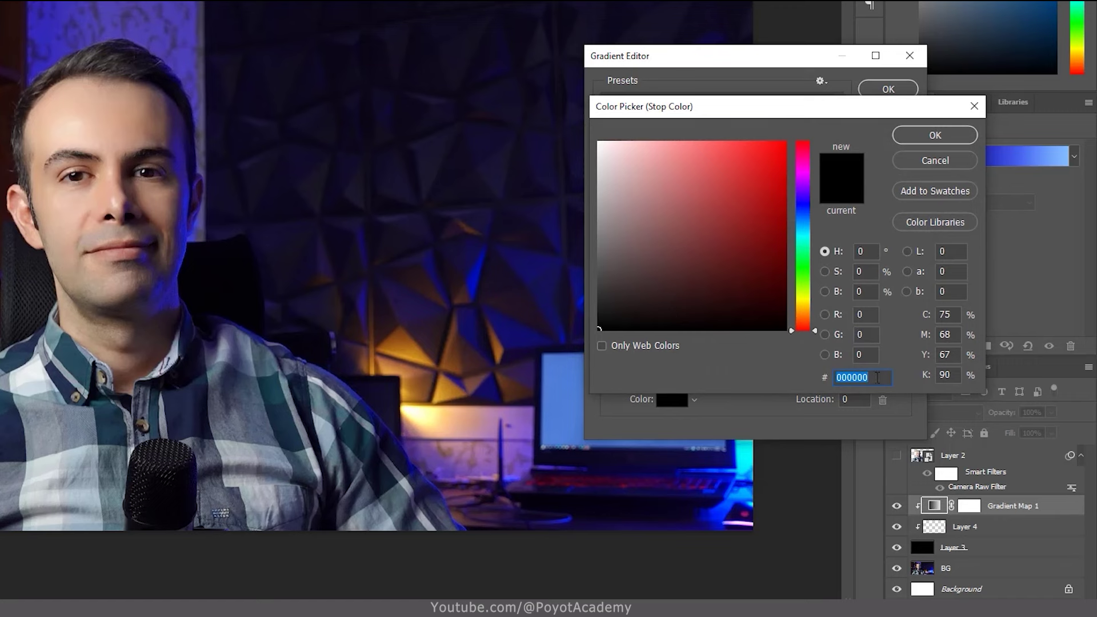
click(939, 163)
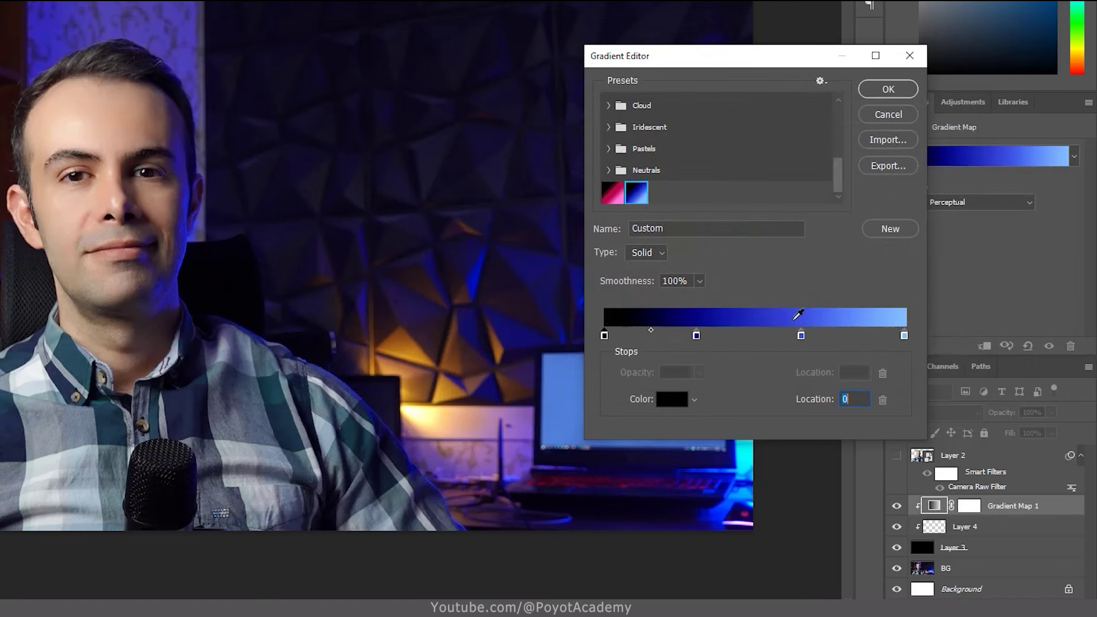
double_click(696, 336)
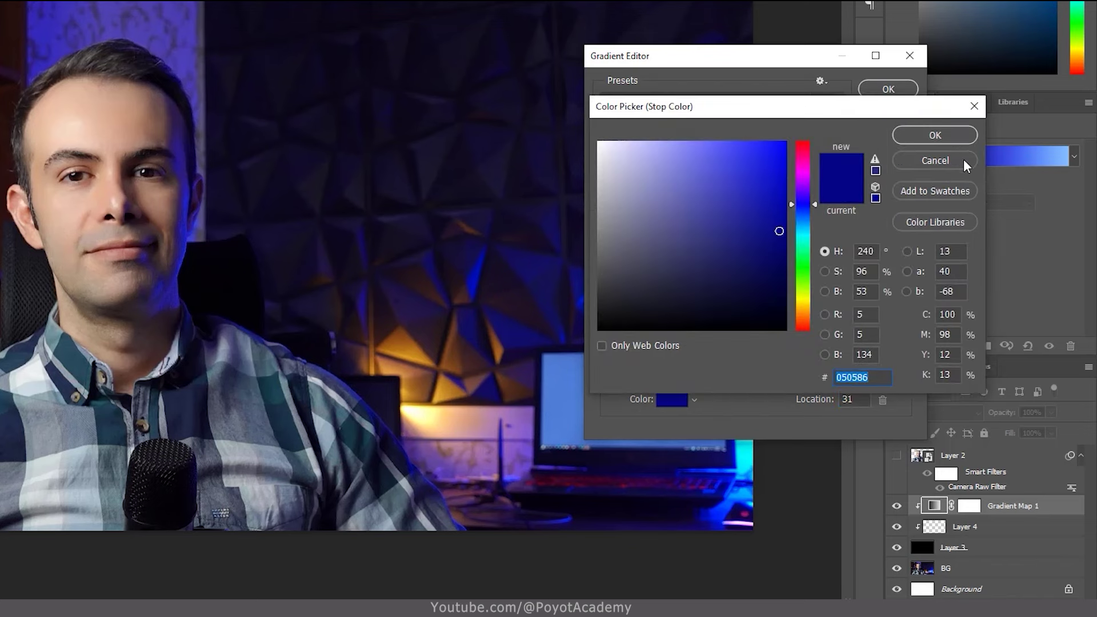
click(935, 161)
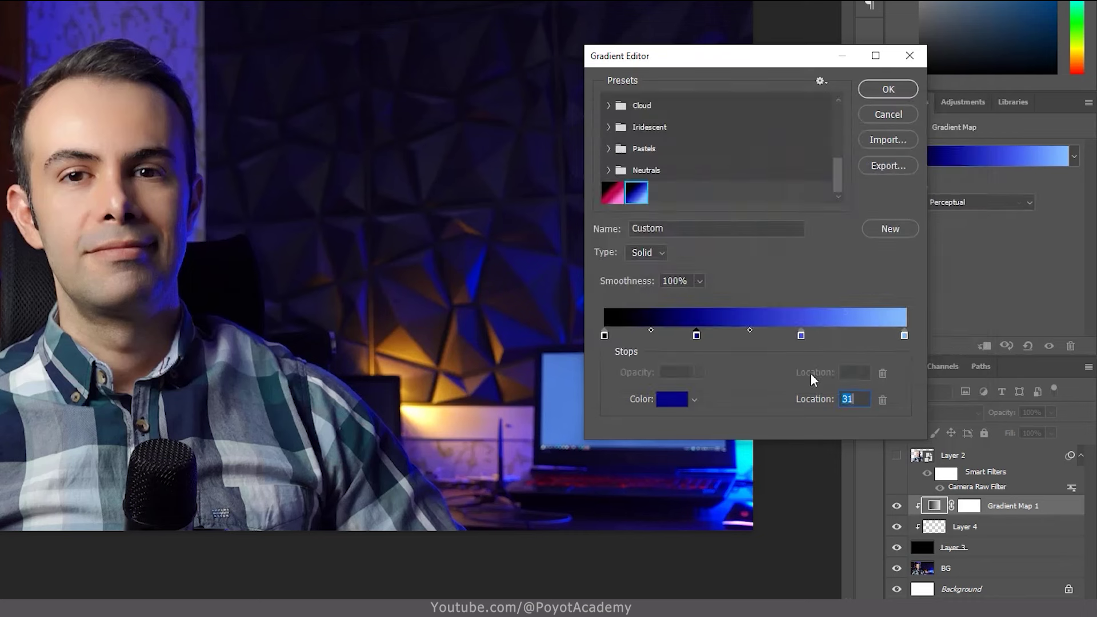
double_click(802, 336)
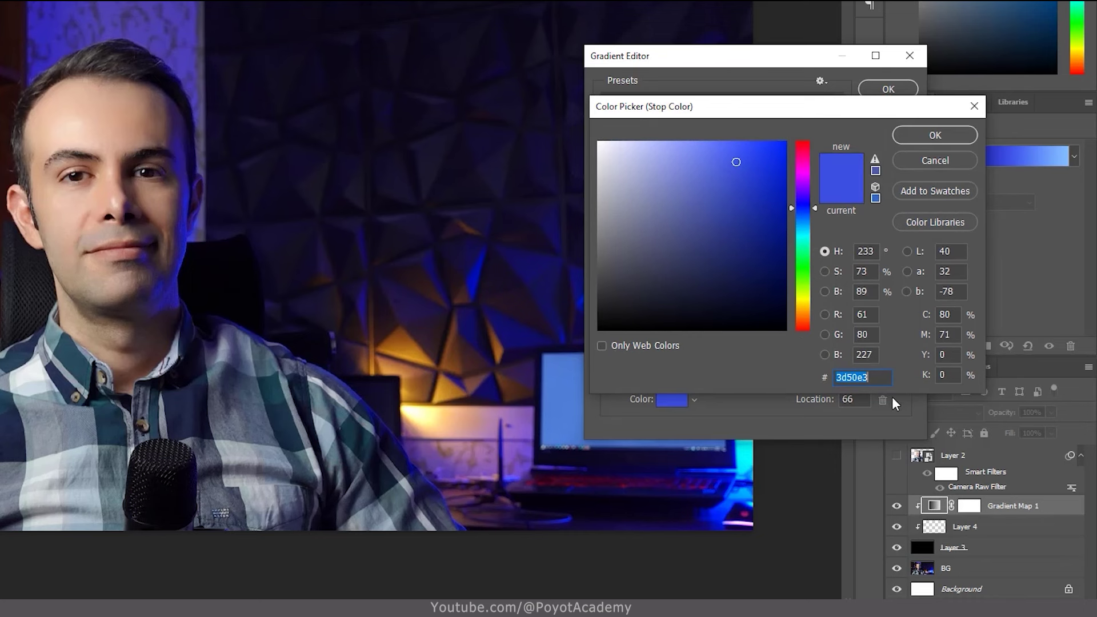
click(935, 161)
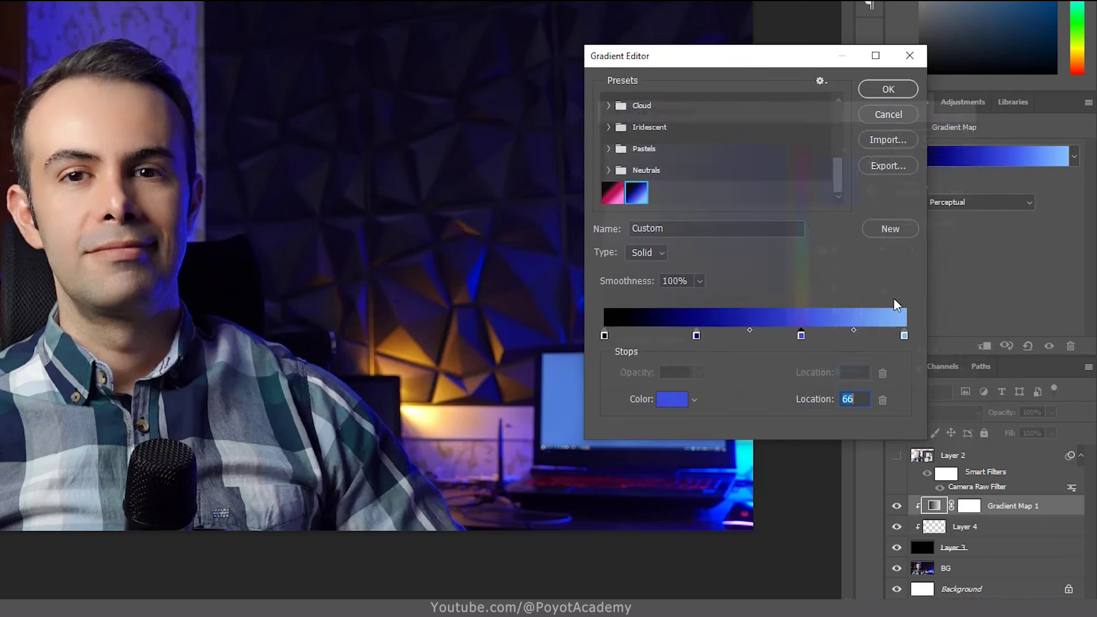
click(903, 336)
double_click(904, 336)
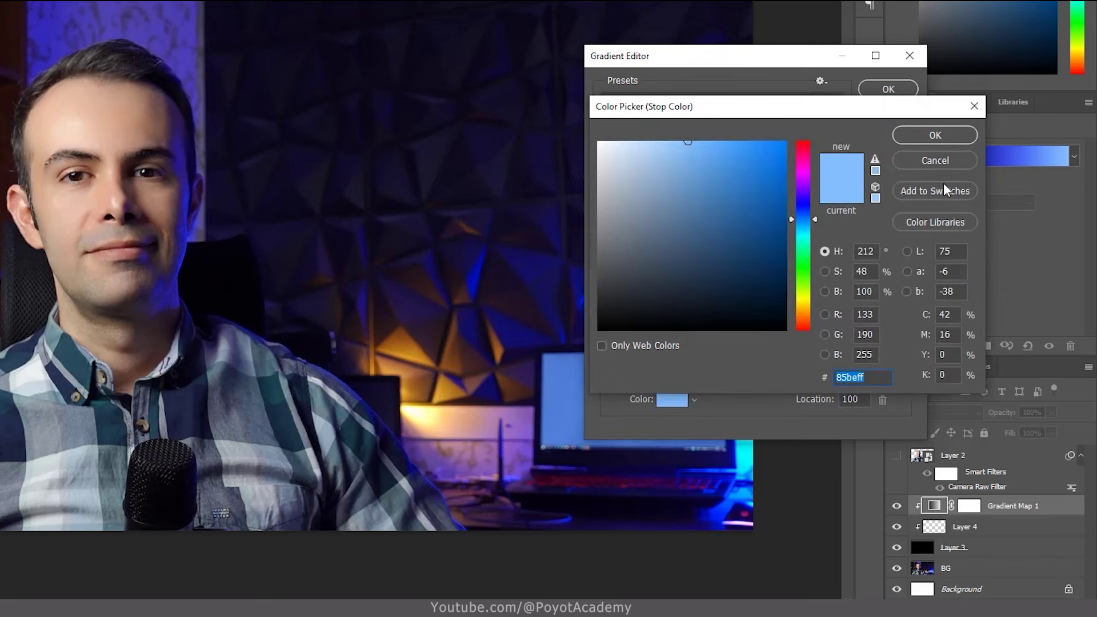
click(934, 161)
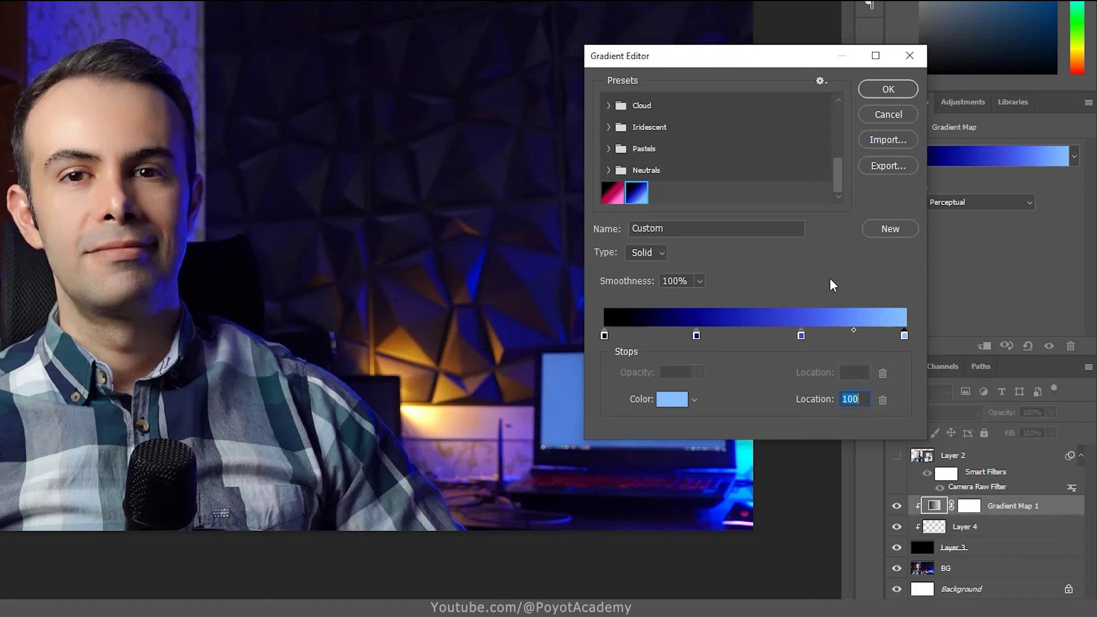
click(887, 89)
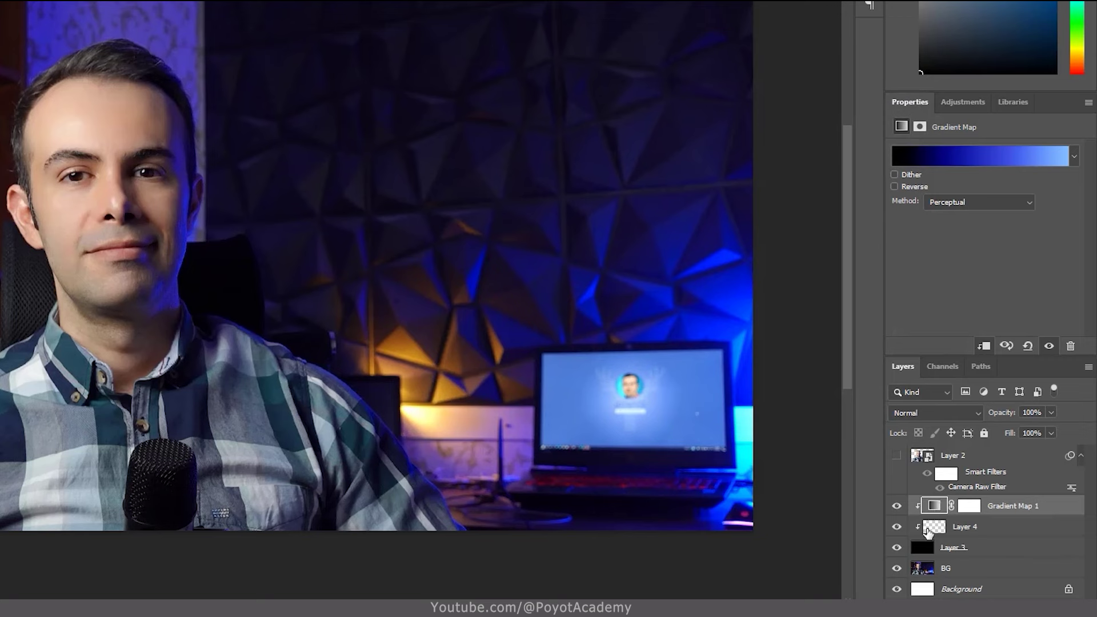
- Select Layer 4 and prepare a Soft Round brush with white as the foreground colour
click(935, 530)
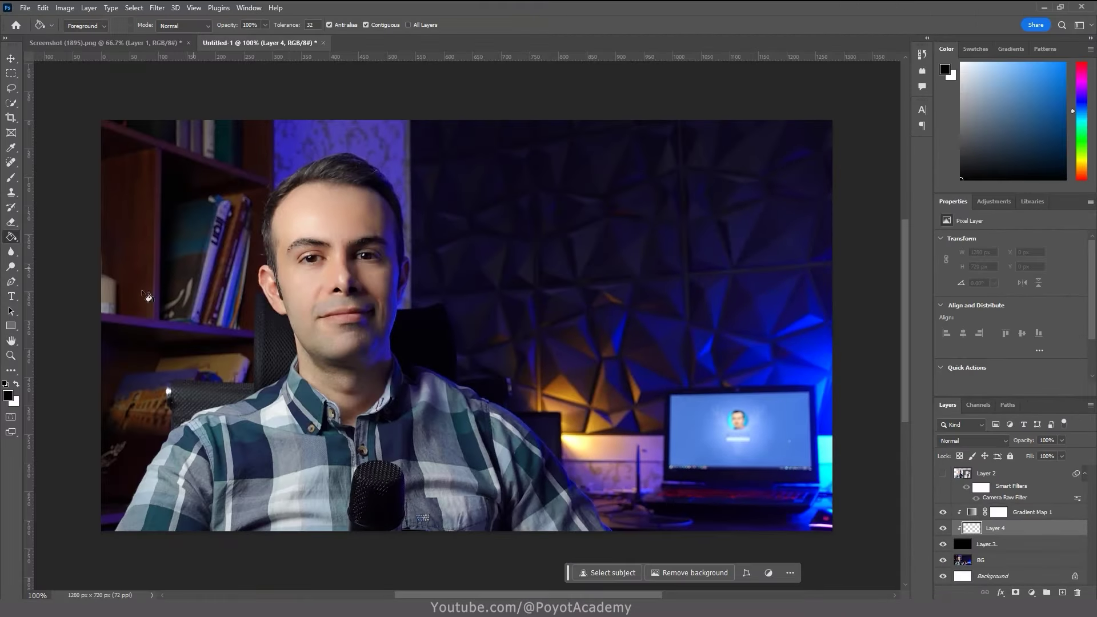
key(x)
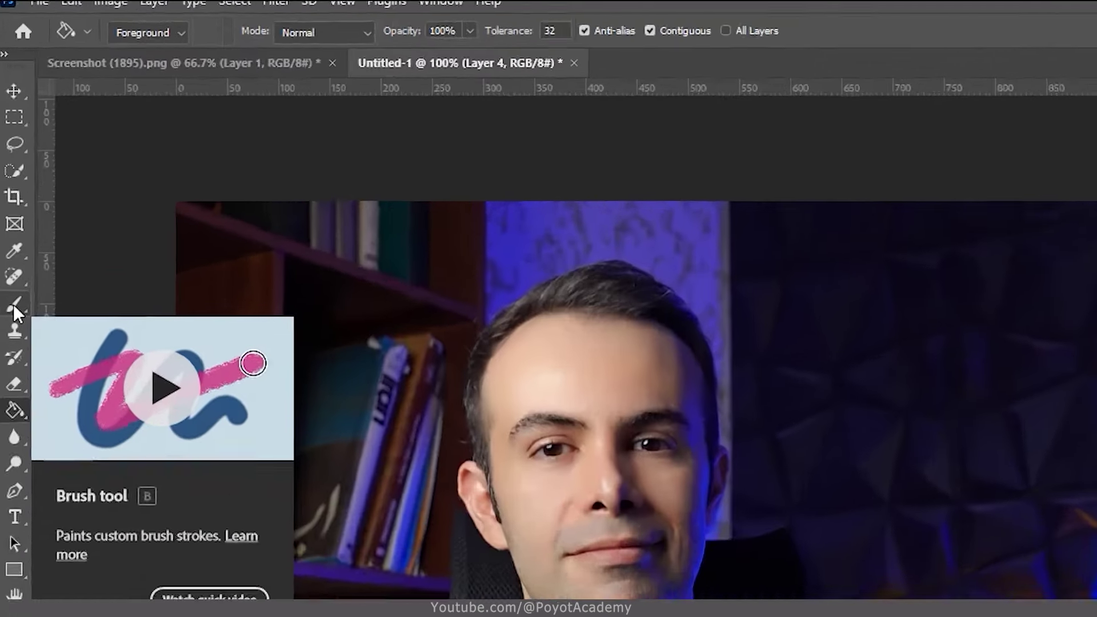
click(12, 304)
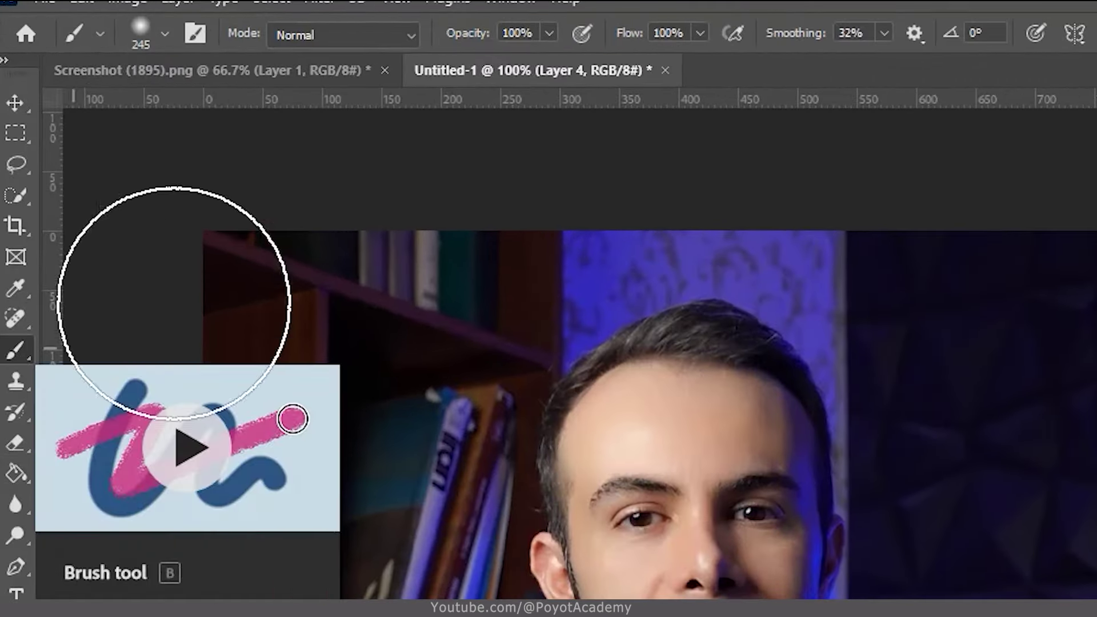
click(165, 33)
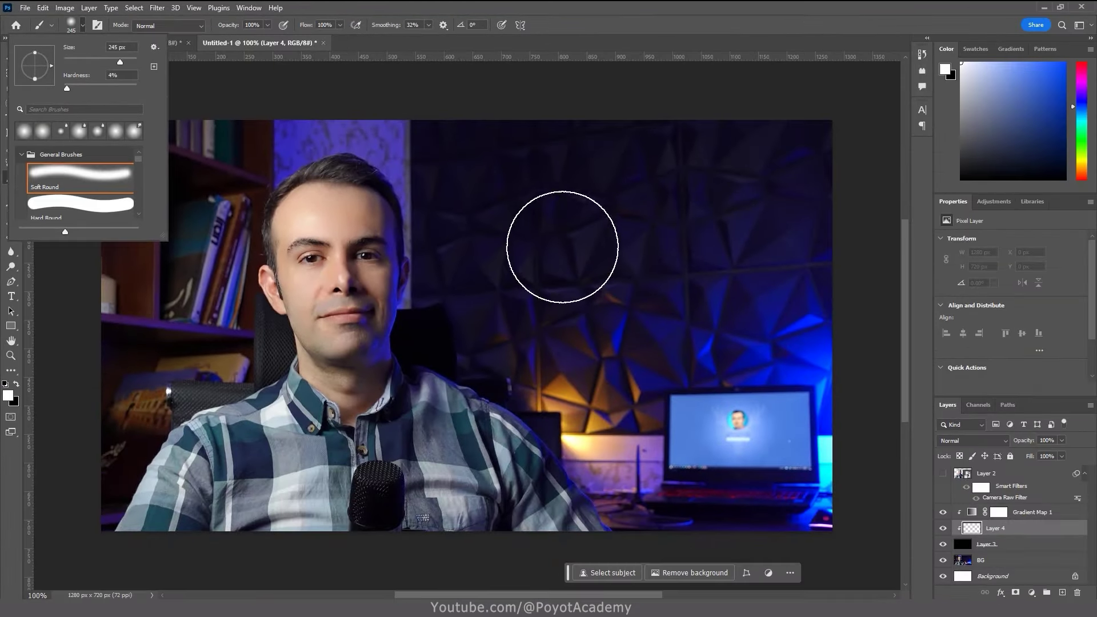
mouse_move(560, 244)
mouse_down()
mouse_move(497, 251)
mouse_move(549, 255)
mouse_up()
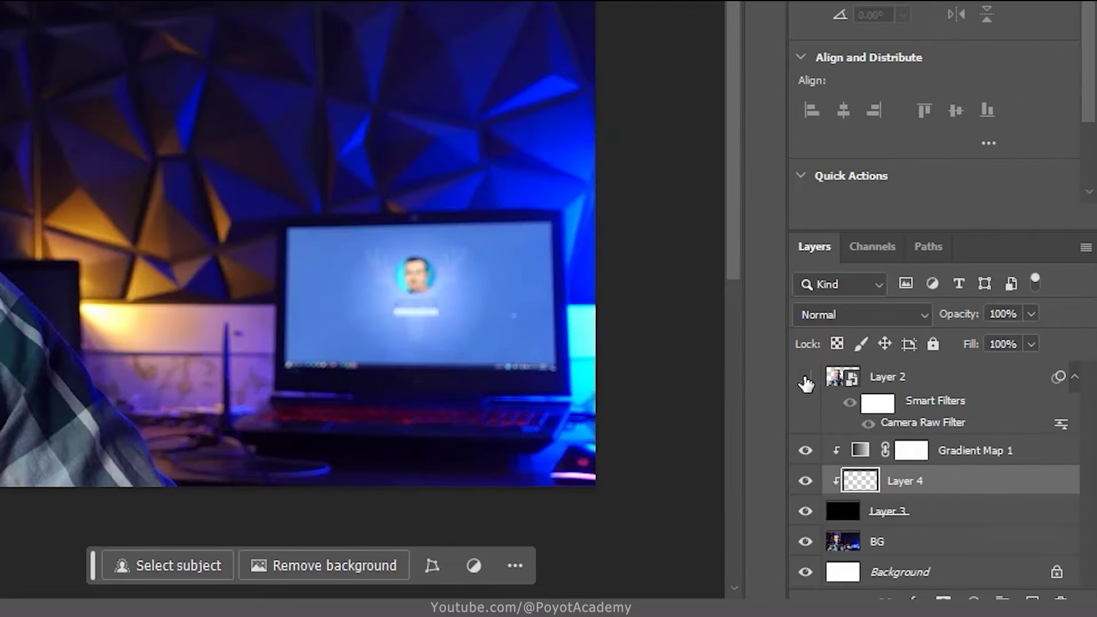
- Make Layer 2 visible again, enlarge the brush to about 383 px and set its smoothing to 0%
click(804, 378)
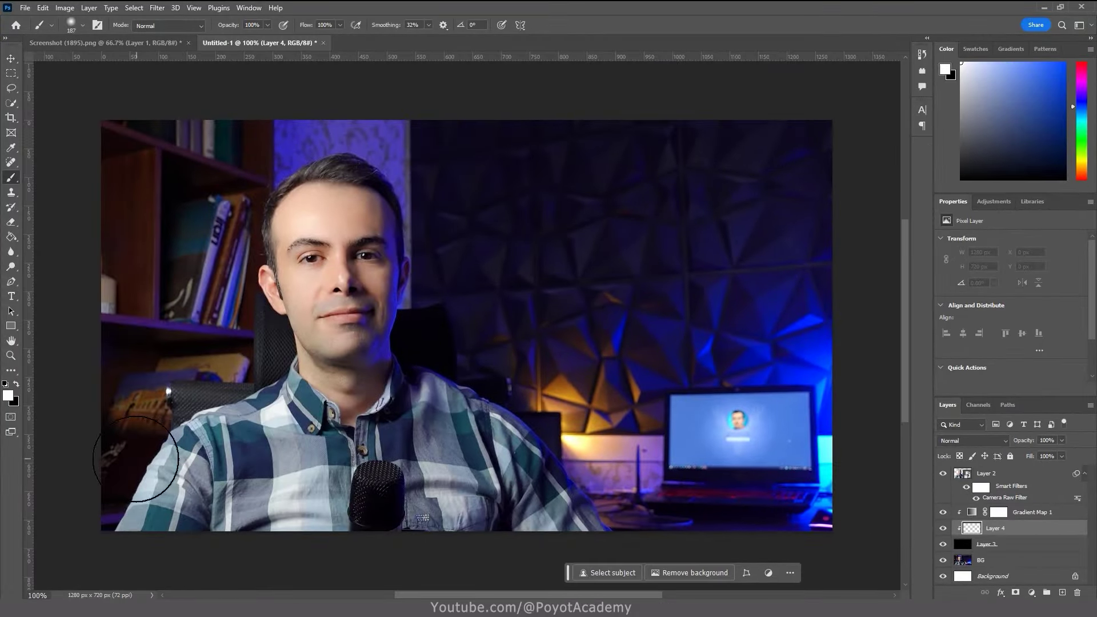
mouse_move(540, 387)
mouse_down()
mouse_move(663, 363)
mouse_move(597, 390)
mouse_up()
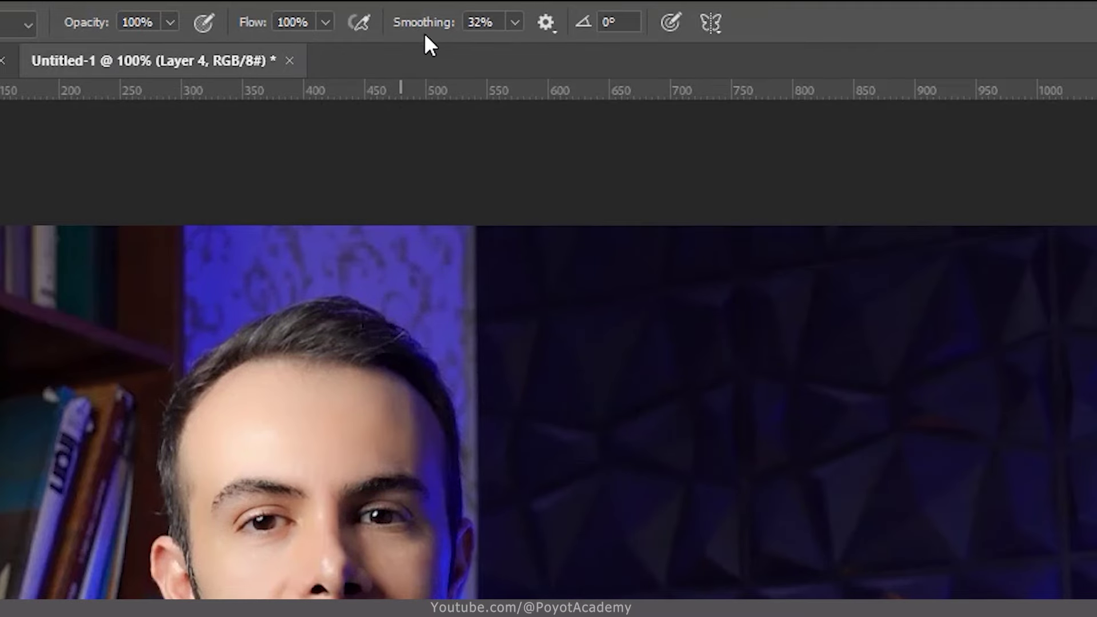
click(515, 24)
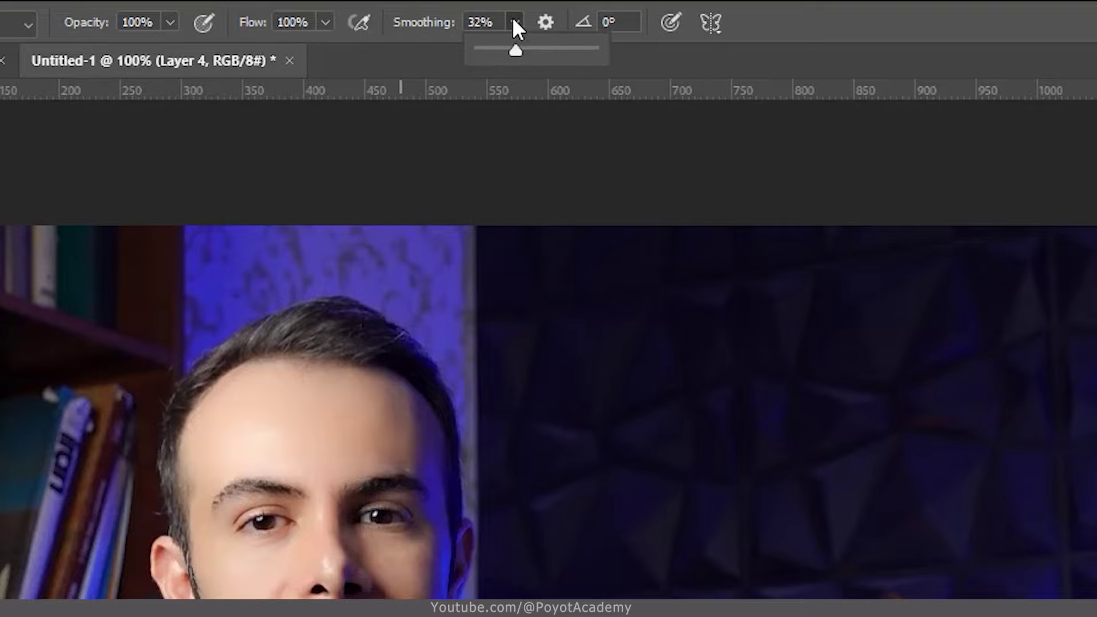
drag(515, 49, 447, 64)
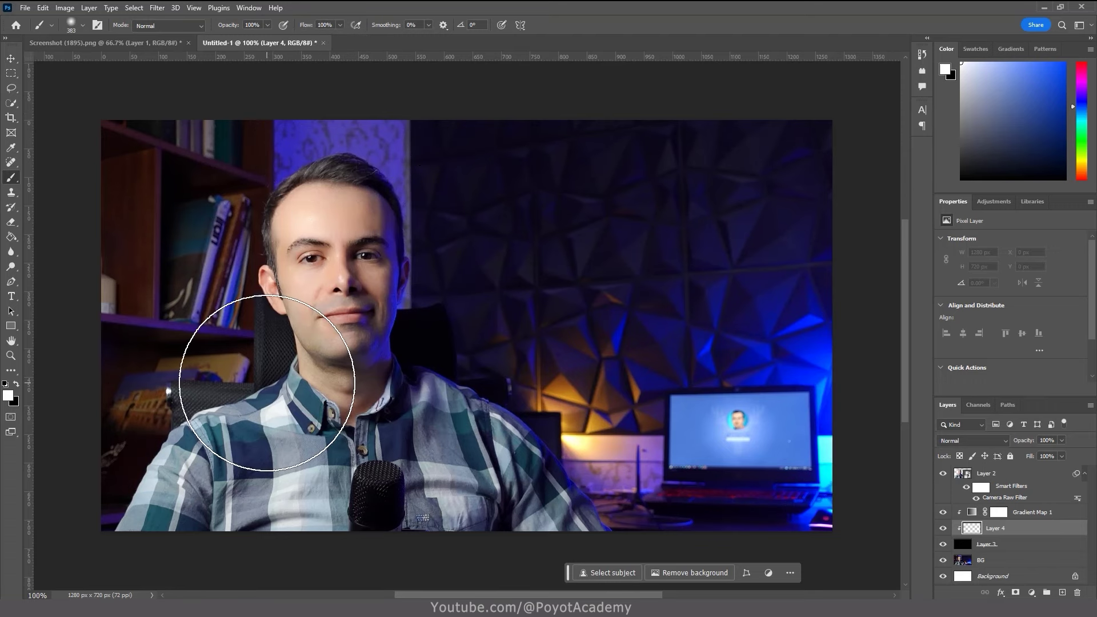
- Paint a soft blue glow on Layer 4 behind the man's neck and shoulders
mouse_move(262, 363)
mouse_down()
mouse_move(299, 383)
mouse_move(411, 389)
mouse_up()
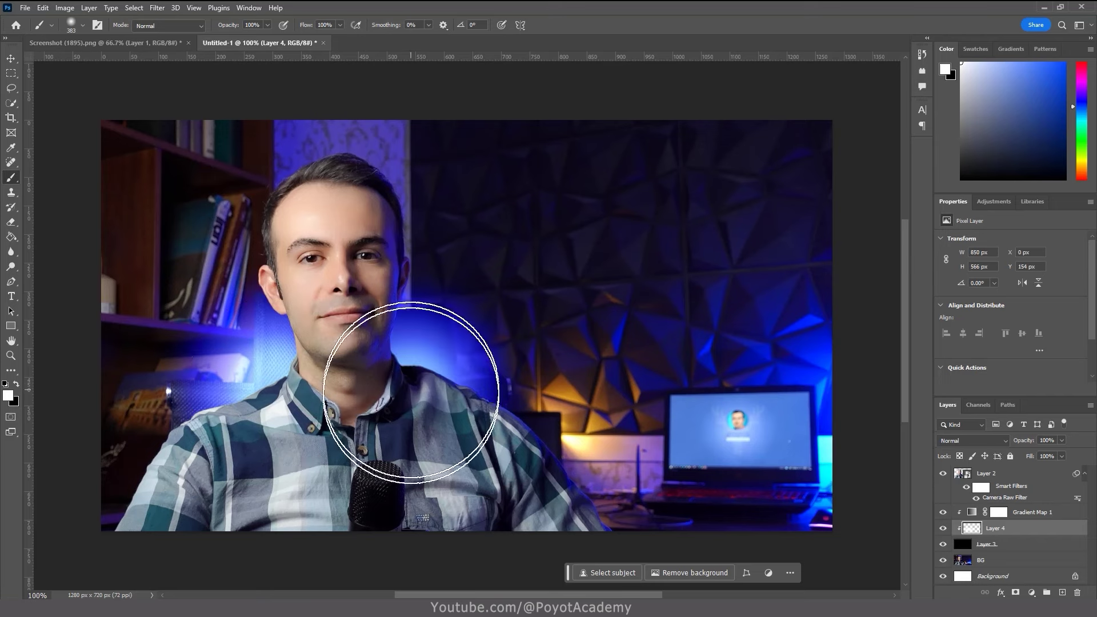
mouse_move(500, 574)
mouse_down()
mouse_move(458, 416)
mouse_move(531, 522)
mouse_move(433, 396)
mouse_move(412, 353)
mouse_up()
- Try two round glow spots on the dark wall beside the man, and undo both of them
click(691, 269)
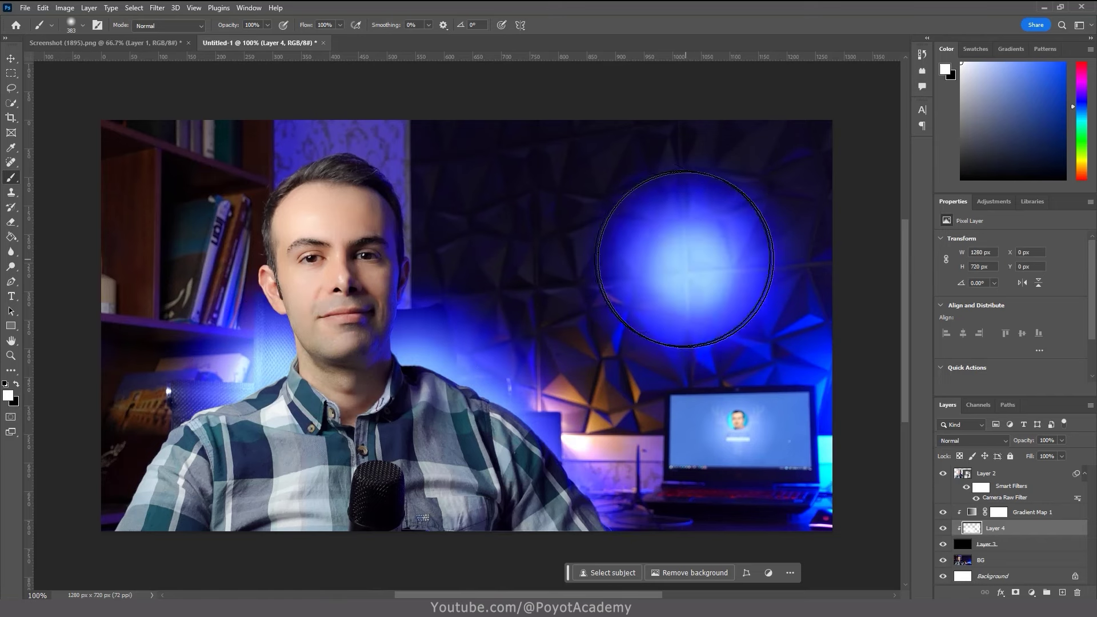
click(486, 204)
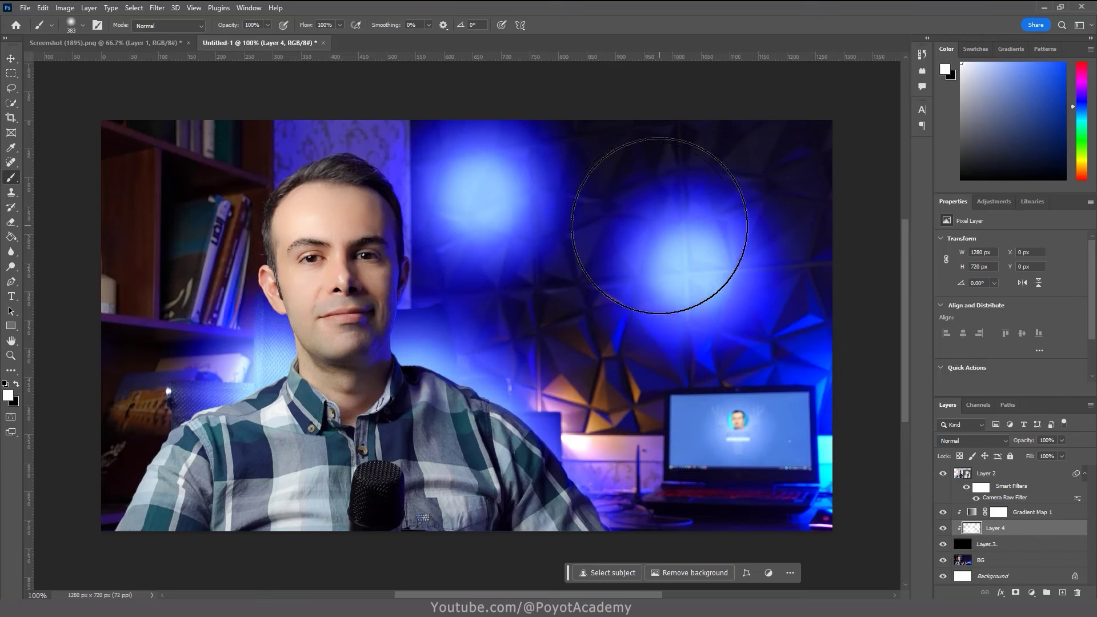
click(971, 512)
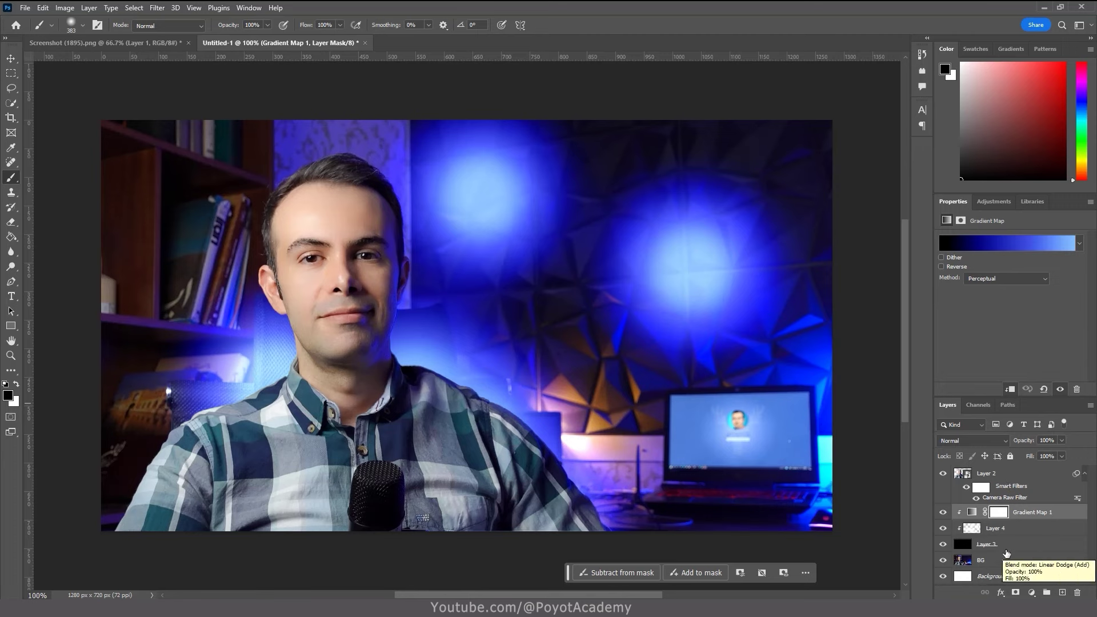
key(ctrl+z)
key(ctrl+z)
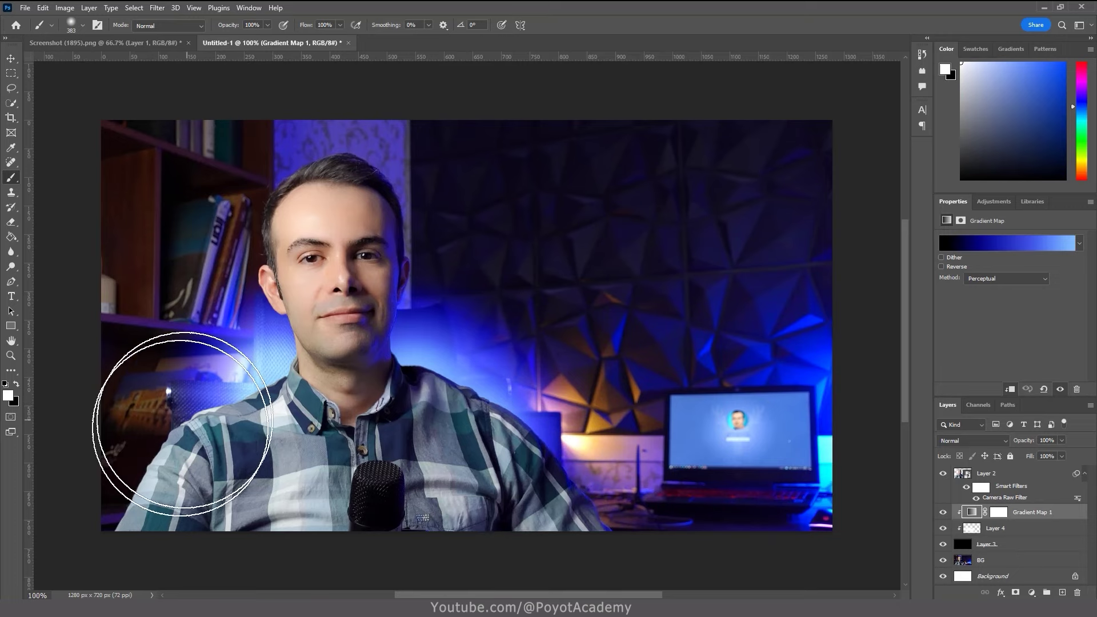
- Reselect Layer 4 and extend the painted glow around the man's head, arms and shoulders
click(974, 529)
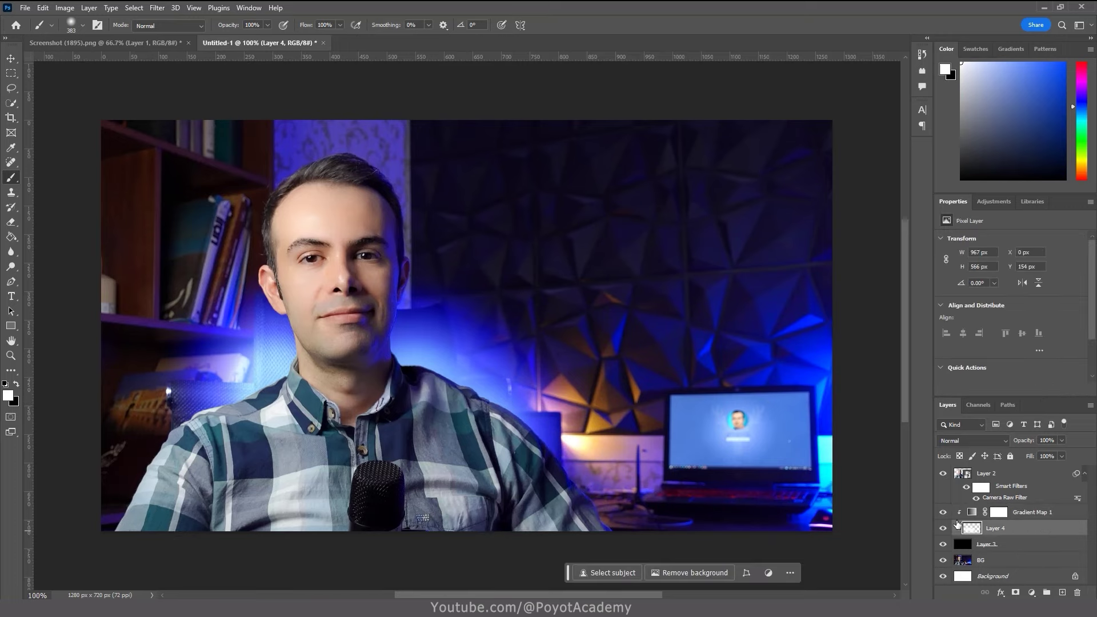
mouse_move(171, 453)
mouse_down()
mouse_move(295, 396)
mouse_move(258, 419)
mouse_move(366, 438)
mouse_move(327, 409)
mouse_move(353, 383)
mouse_move(344, 222)
mouse_move(334, 322)
mouse_move(271, 258)
mouse_move(291, 286)
mouse_move(361, 289)
mouse_move(299, 133)
mouse_up()
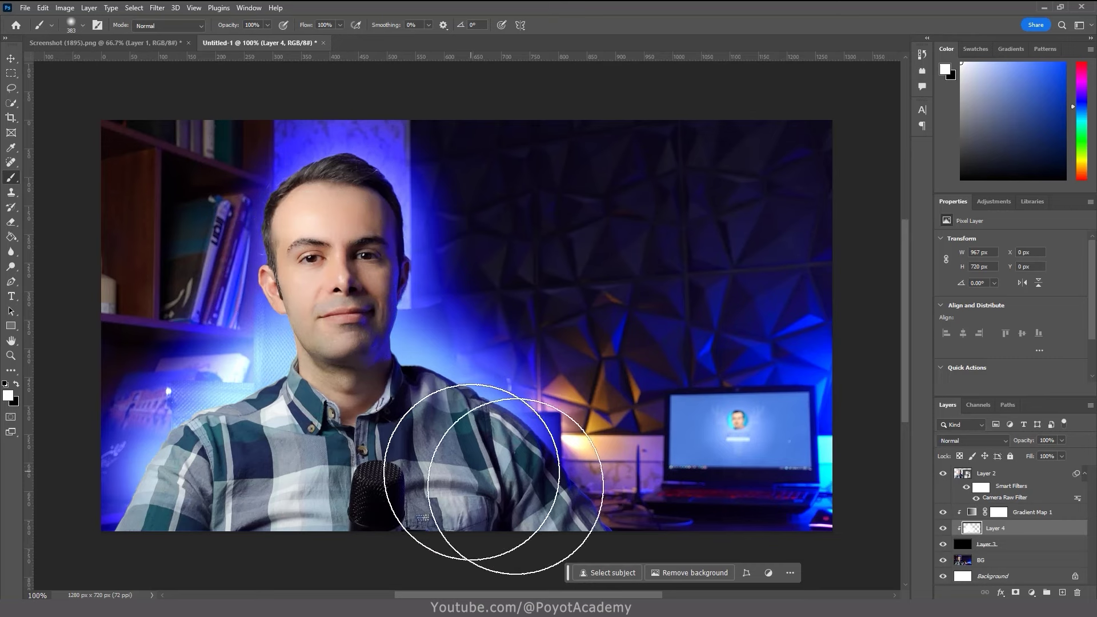
mouse_move(645, 485)
mouse_down()
mouse_move(534, 503)
mouse_move(550, 492)
mouse_up()
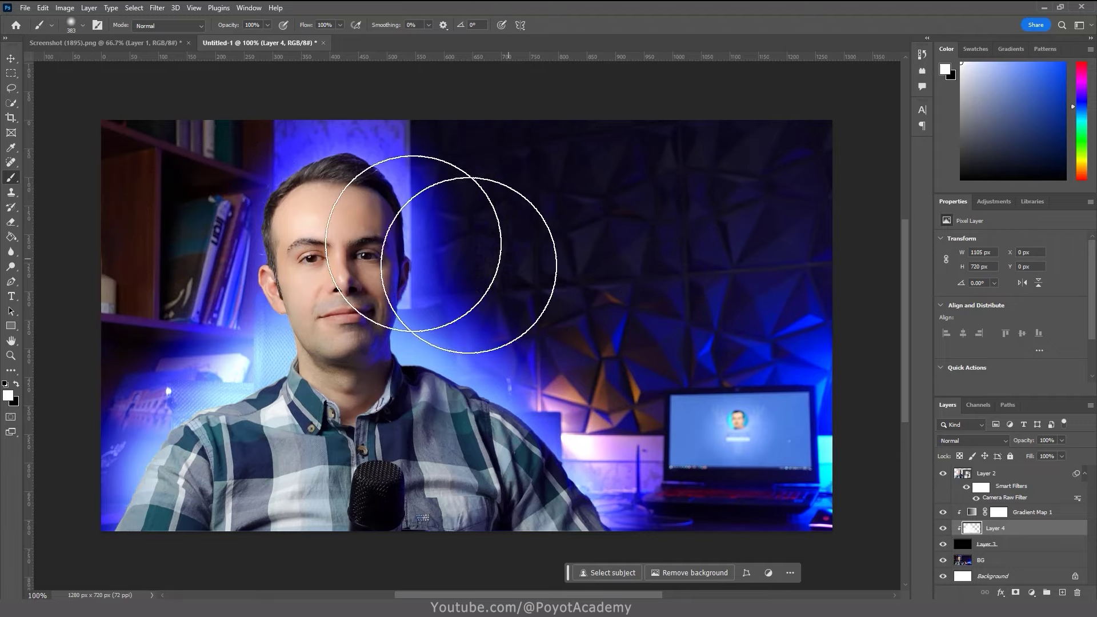
- Try a broad full-strength glow stroke across the wall and down to the laptop, and undo it
mouse_move(509, 196)
mouse_down()
mouse_move(460, 196)
mouse_move(571, 337)
mouse_move(556, 310)
mouse_move(760, 526)
mouse_up()
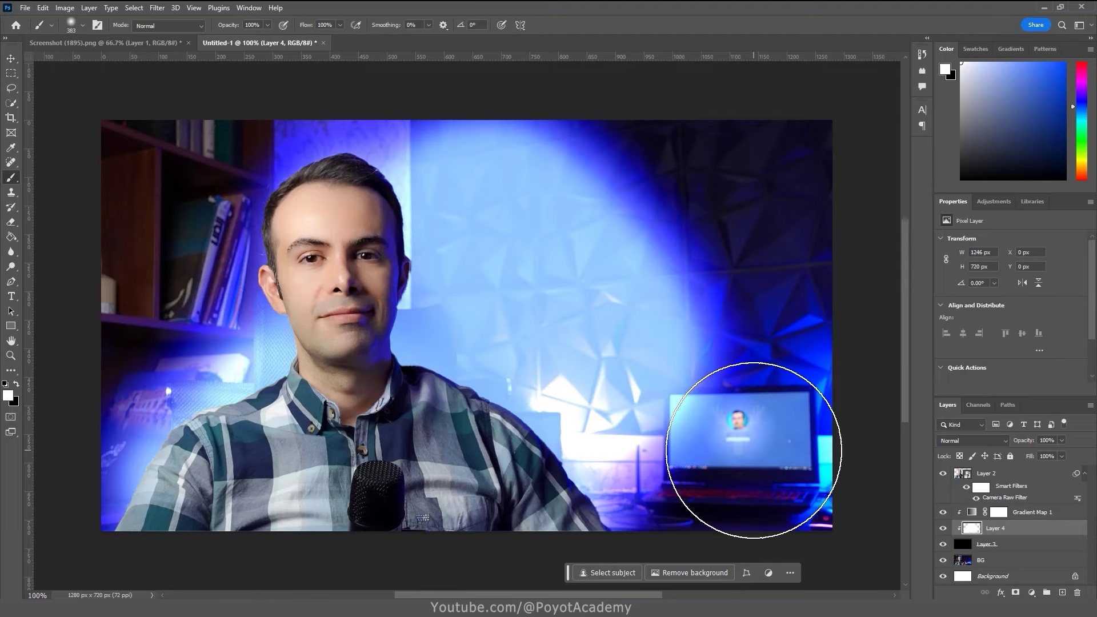
key(ctrl+z)
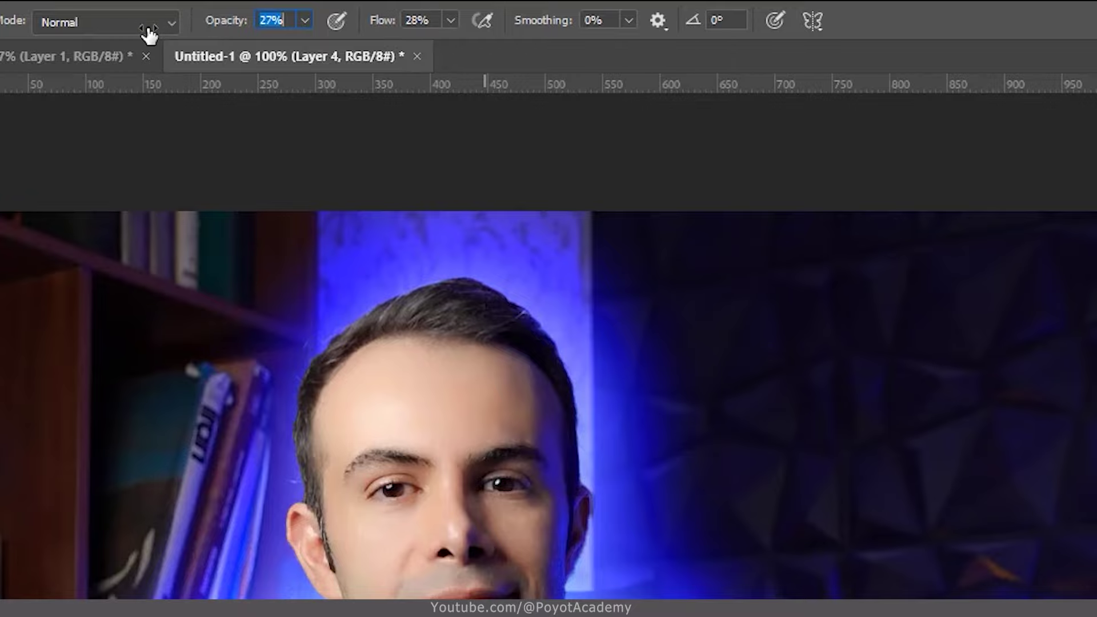
- Lower the brush to 24% opacity and 28% flow, and paint a faint glow over the wall, bookshelf and laptop area
key(Return)
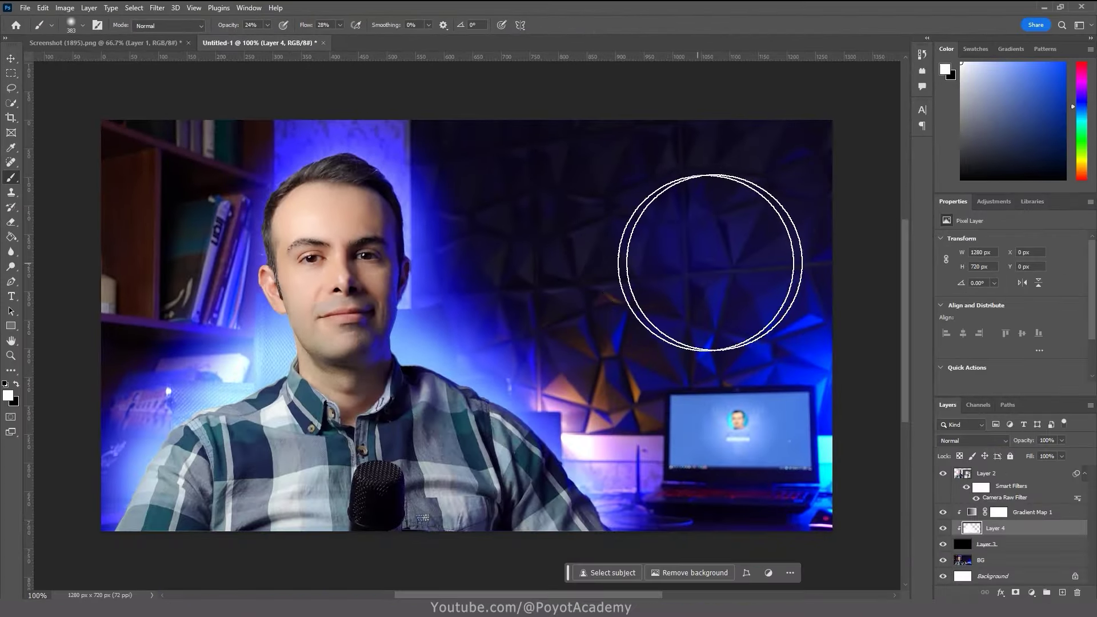
mouse_move(745, 284)
mouse_down()
mouse_move(643, 253)
mouse_move(568, 283)
mouse_move(617, 227)
mouse_move(670, 220)
mouse_up()
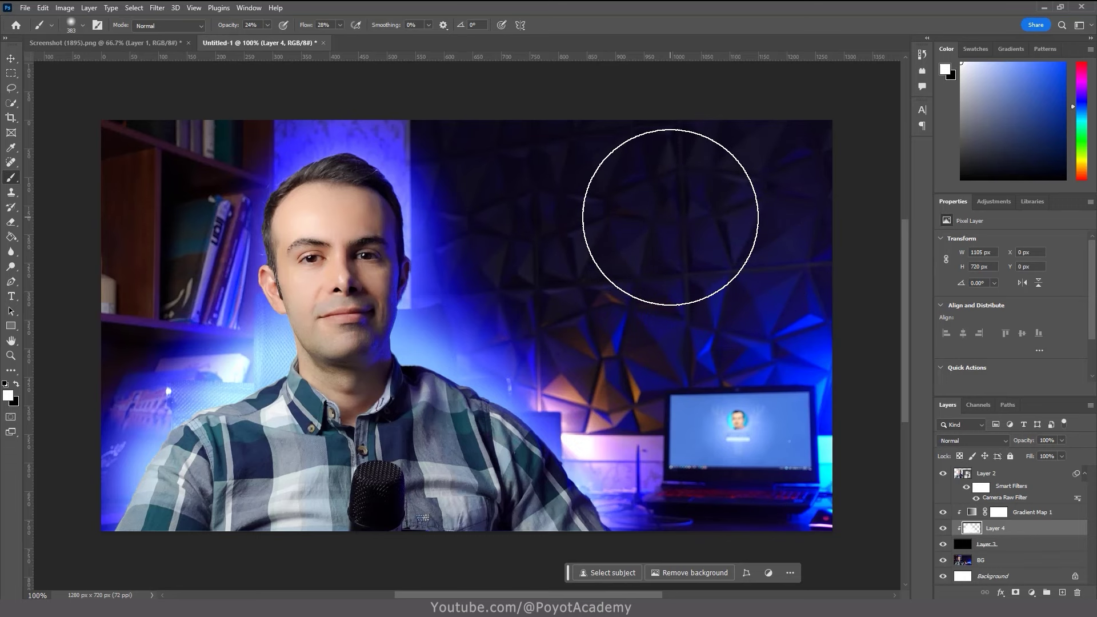
mouse_move(670, 217)
mouse_down()
mouse_move(651, 200)
mouse_move(668, 262)
mouse_move(658, 234)
mouse_up()
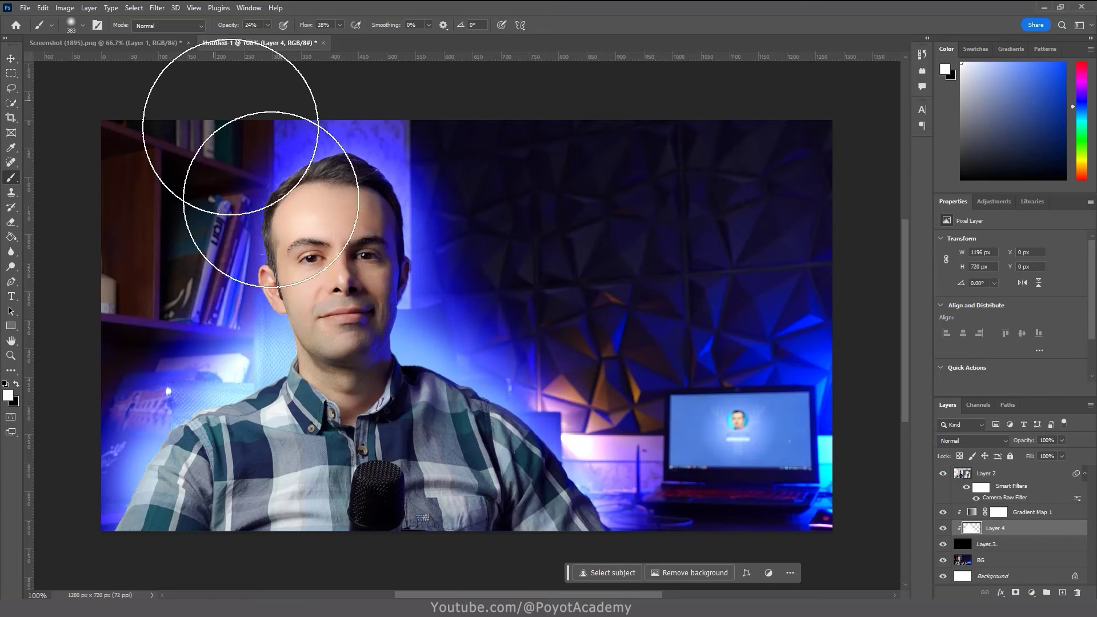
mouse_move(195, 292)
mouse_down()
mouse_move(180, 312)
mouse_move(221, 254)
mouse_move(211, 227)
mouse_move(200, 227)
mouse_move(221, 176)
mouse_up()
mouse_move(525, 198)
mouse_down()
mouse_move(514, 232)
mouse_move(494, 169)
mouse_move(521, 264)
mouse_move(512, 210)
mouse_up()
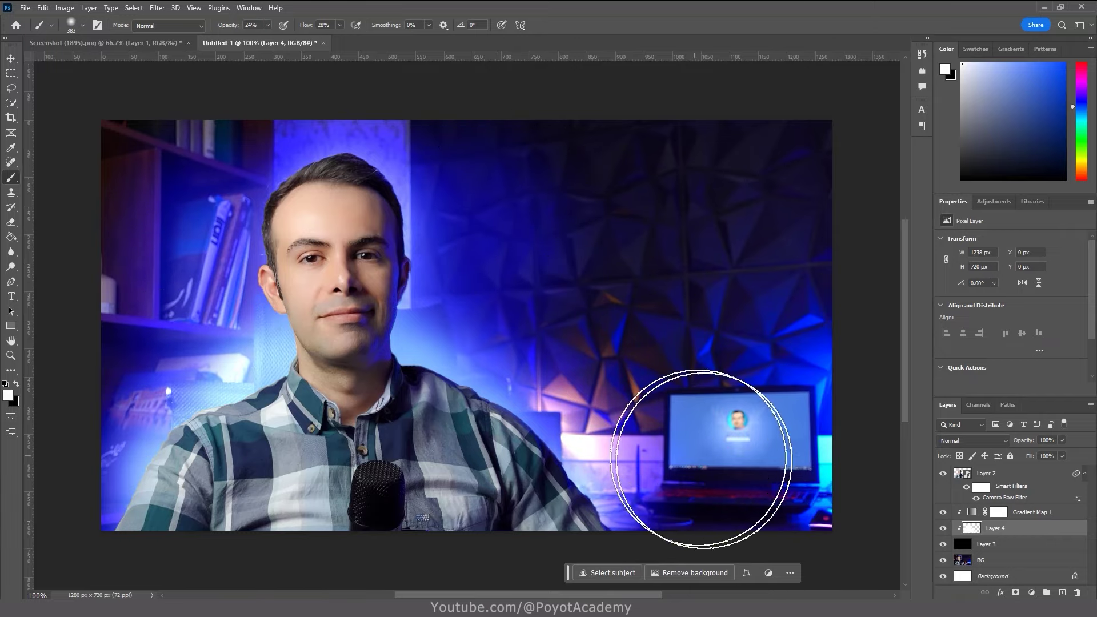
mouse_move(710, 465)
mouse_down()
mouse_move(621, 353)
mouse_move(601, 275)
mouse_move(546, 163)
mouse_move(448, 172)
mouse_up()
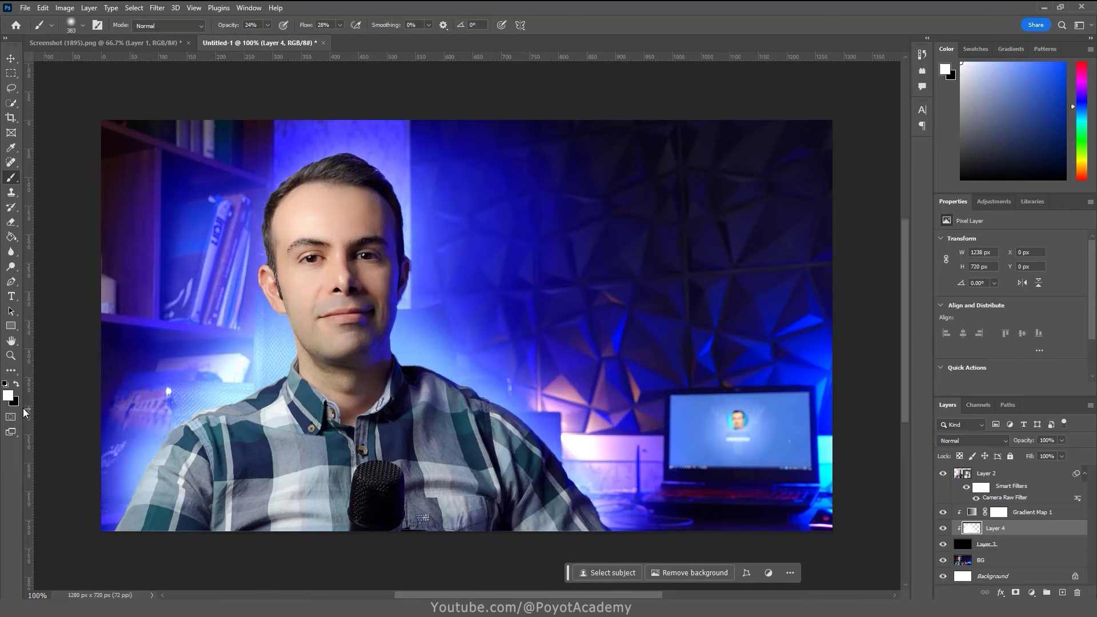
- Tone down the glow beside the man with black, and return to white with a 35 px brush
key(x)
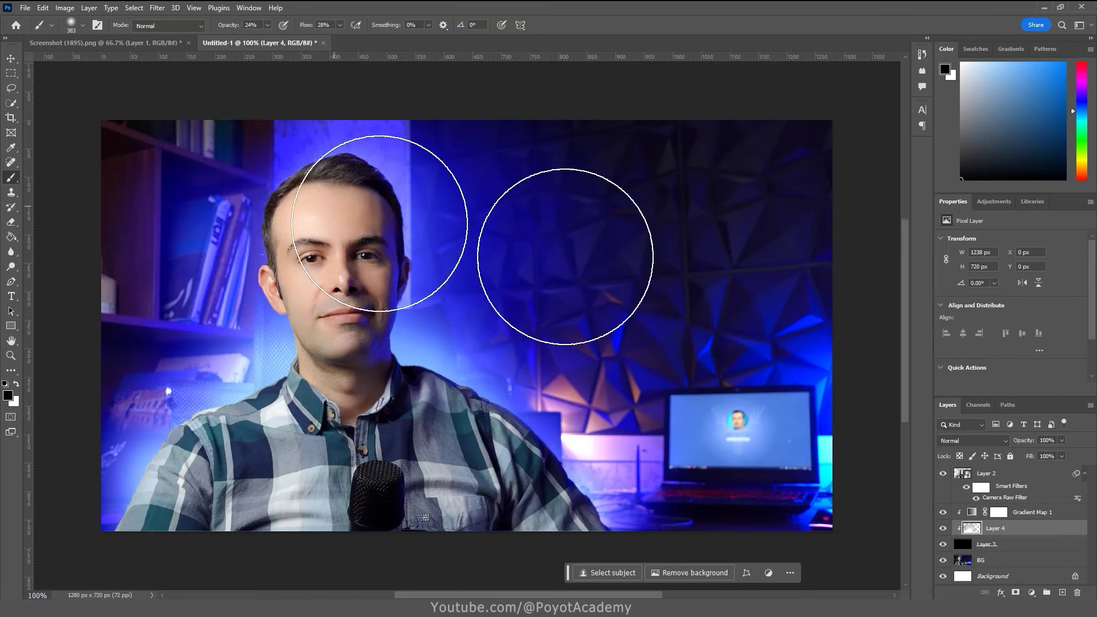
key(x)
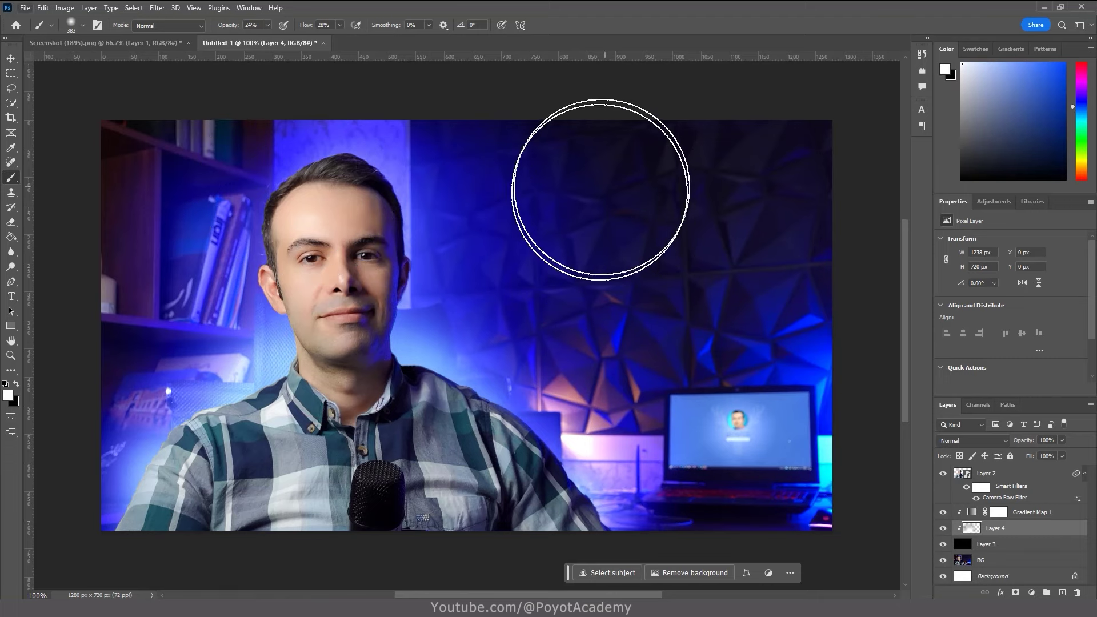
drag(636, 209, 616, 222)
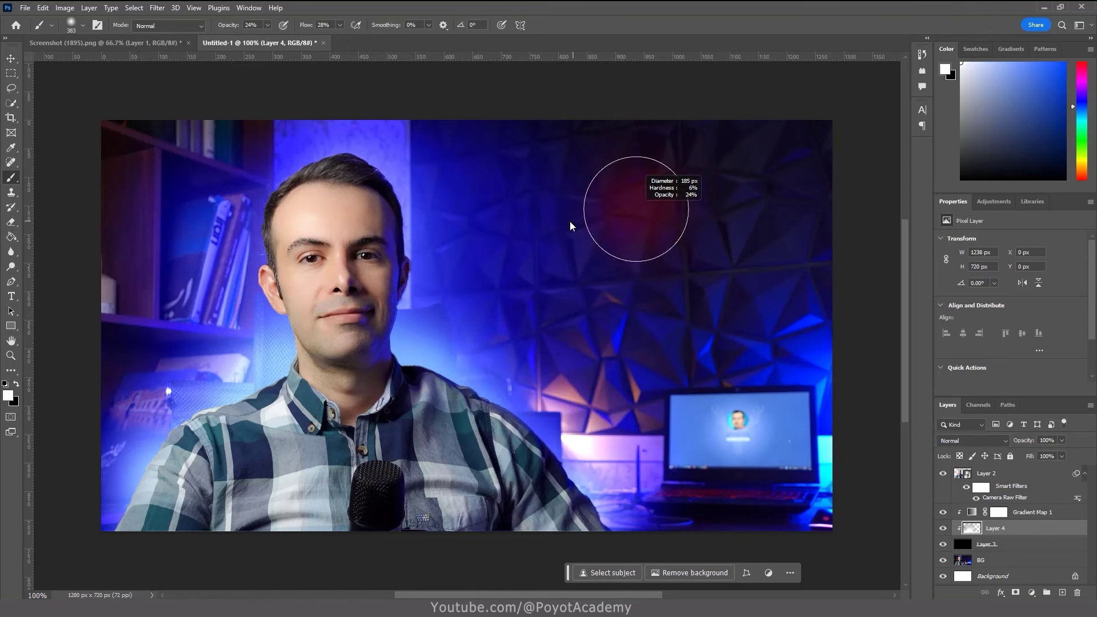
drag(539, 224, 527, 220)
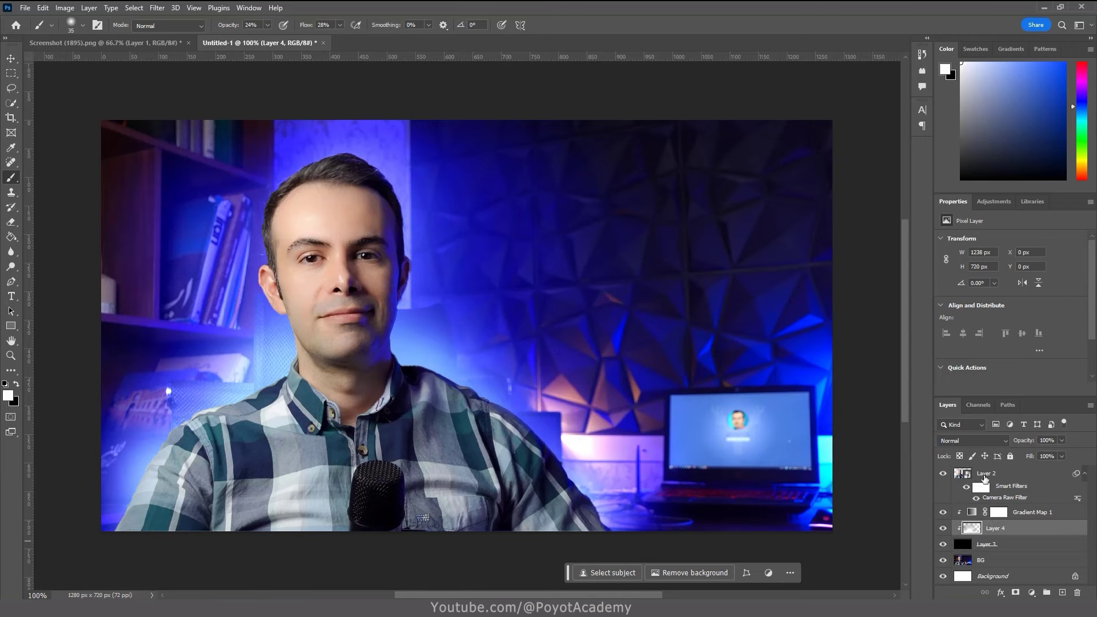
- Add a new layer above Layer 2 and fill it with black using the Paint Bucket
click(942, 474)
click(943, 475)
click(1022, 478)
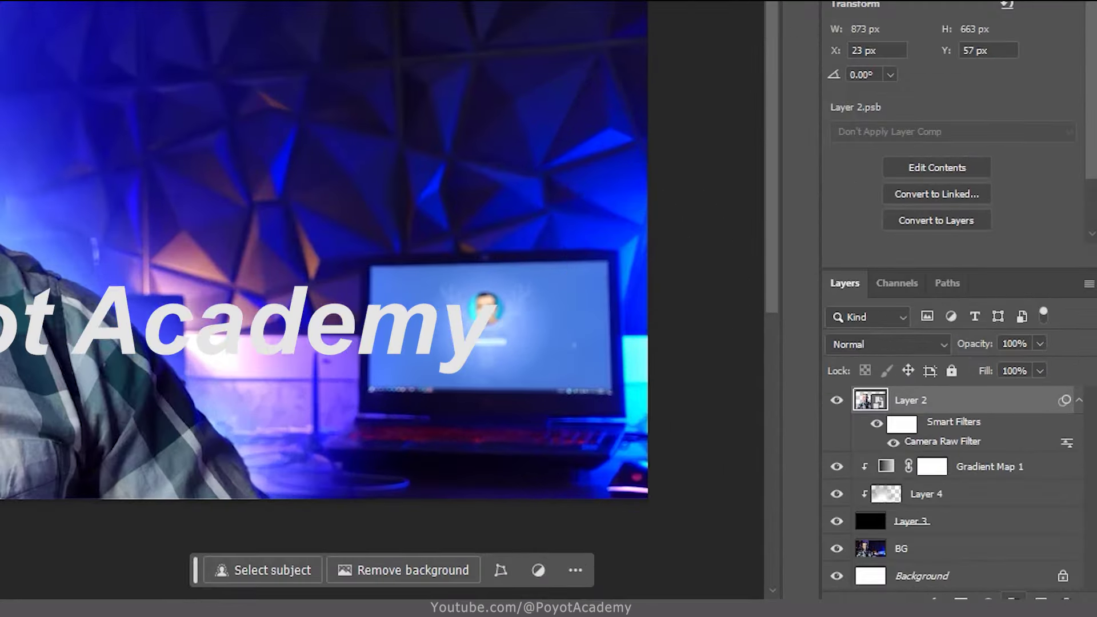
key(ctrl+shift+alt+n)
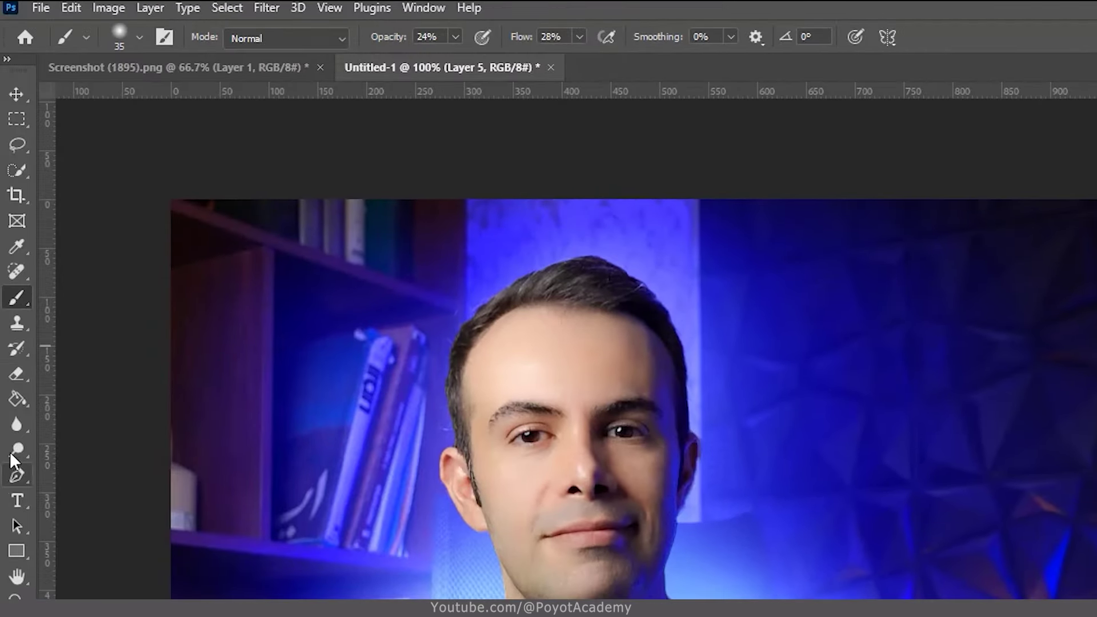
click(9, 401)
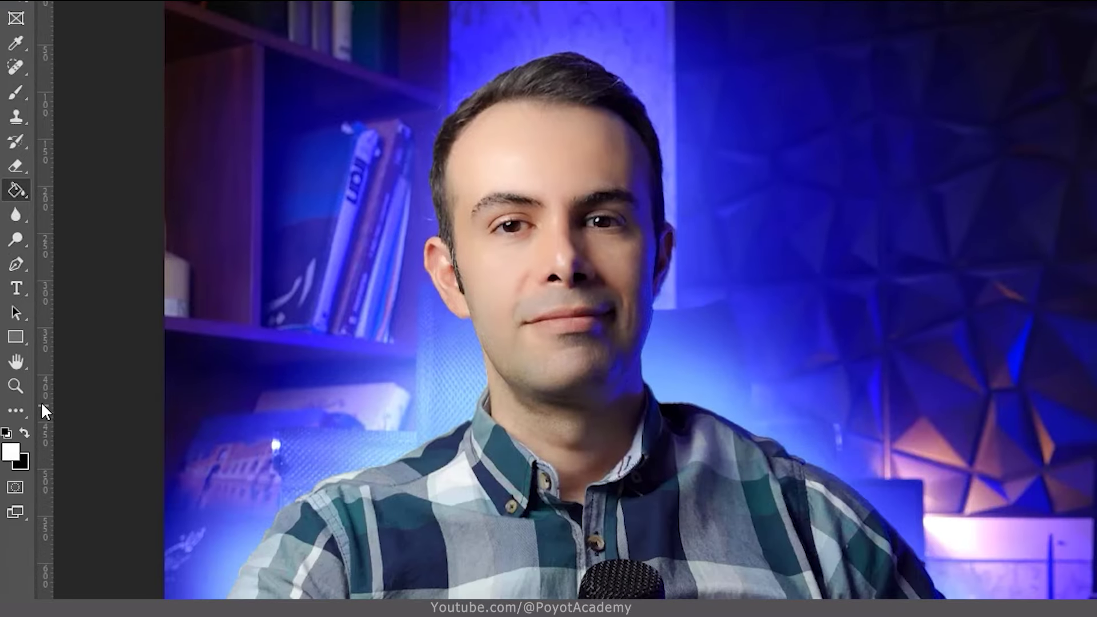
key(x)
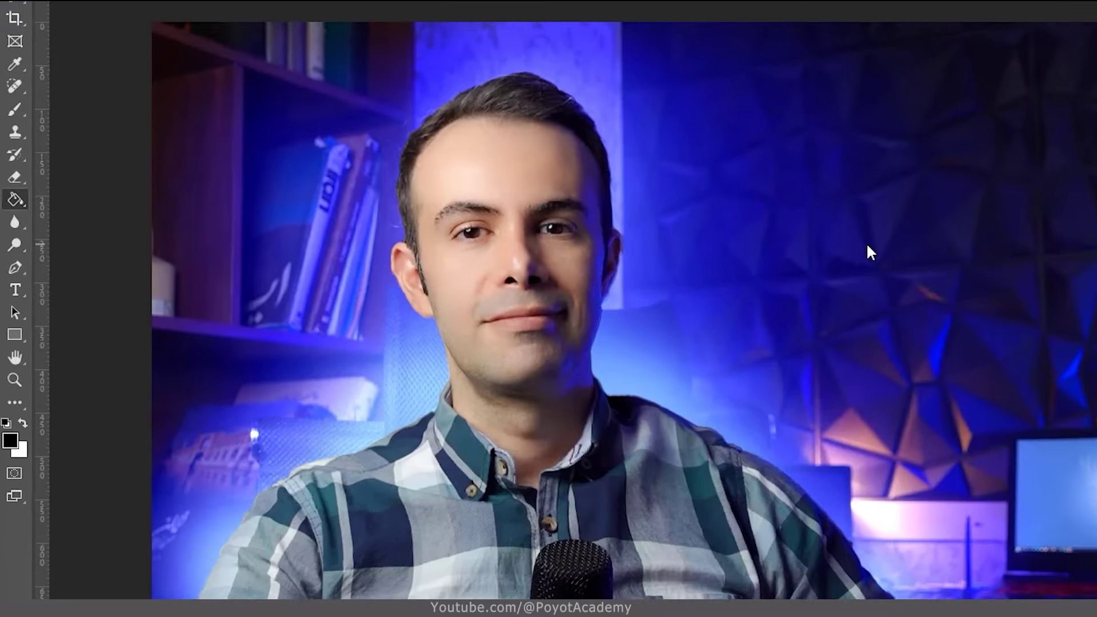
click(920, 268)
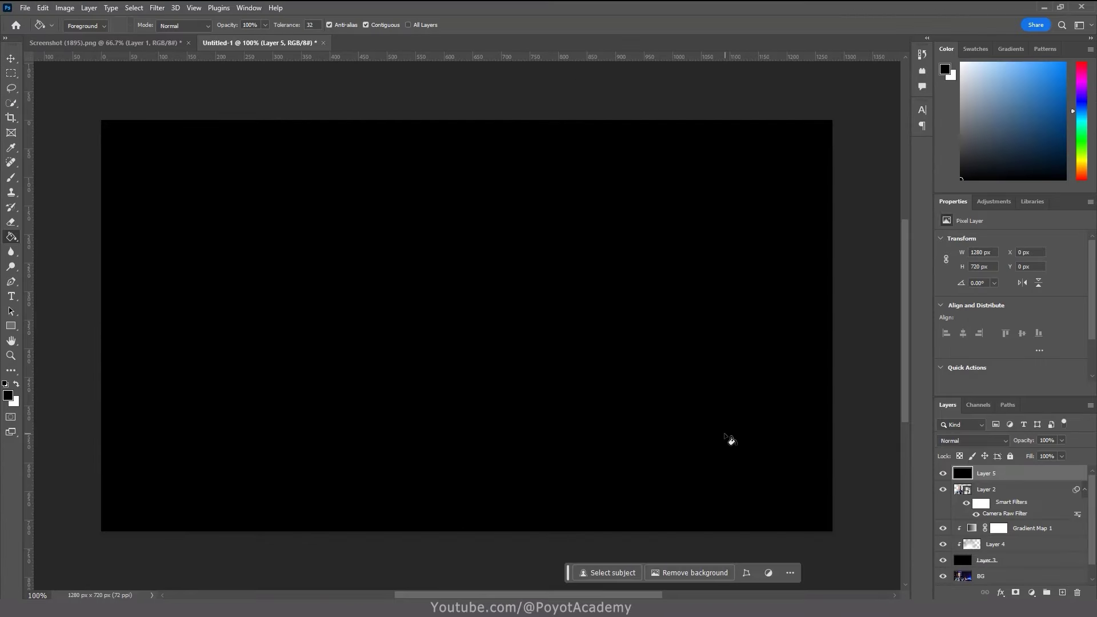
- Set the black layer's blend mode to Linear Dodge (Add) and clip a new empty layer to it
click(972, 444)
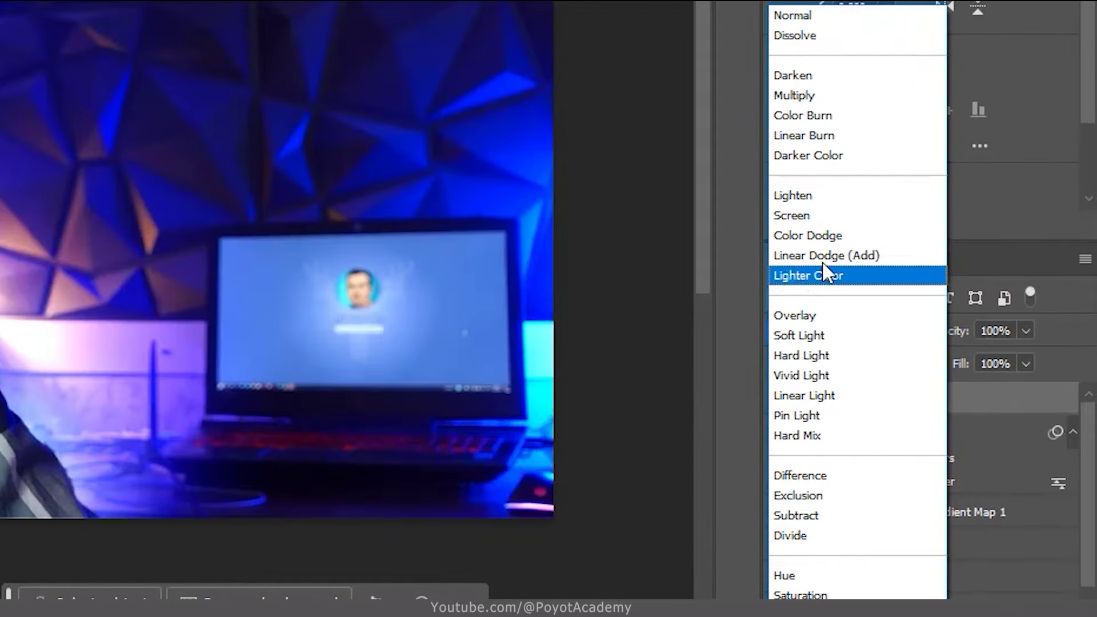
click(963, 400)
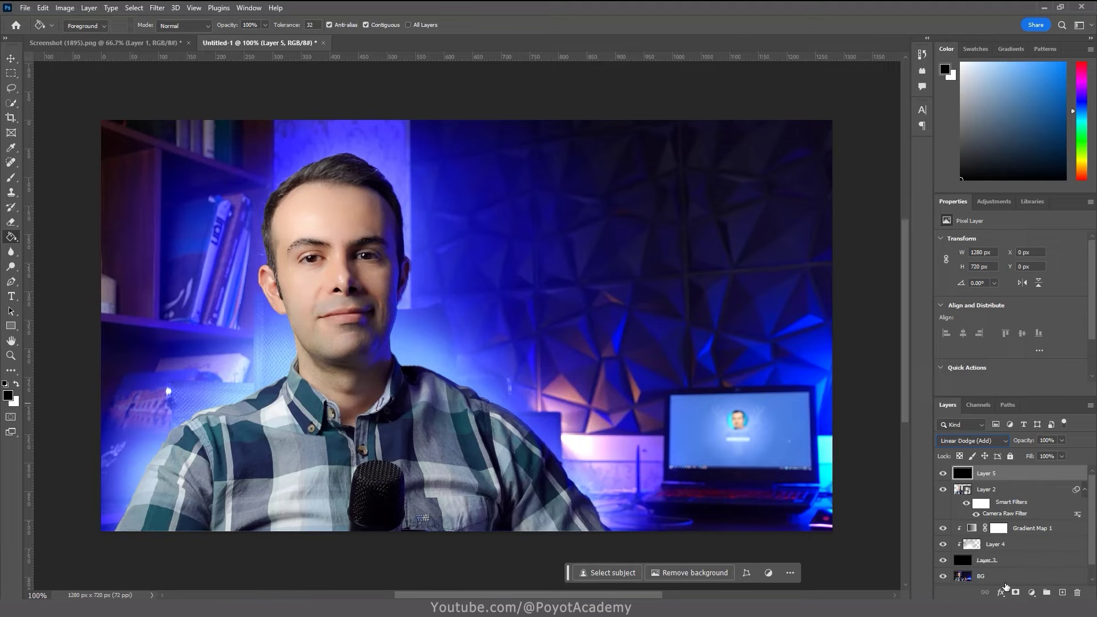
click(1062, 593)
right_click(1012, 478)
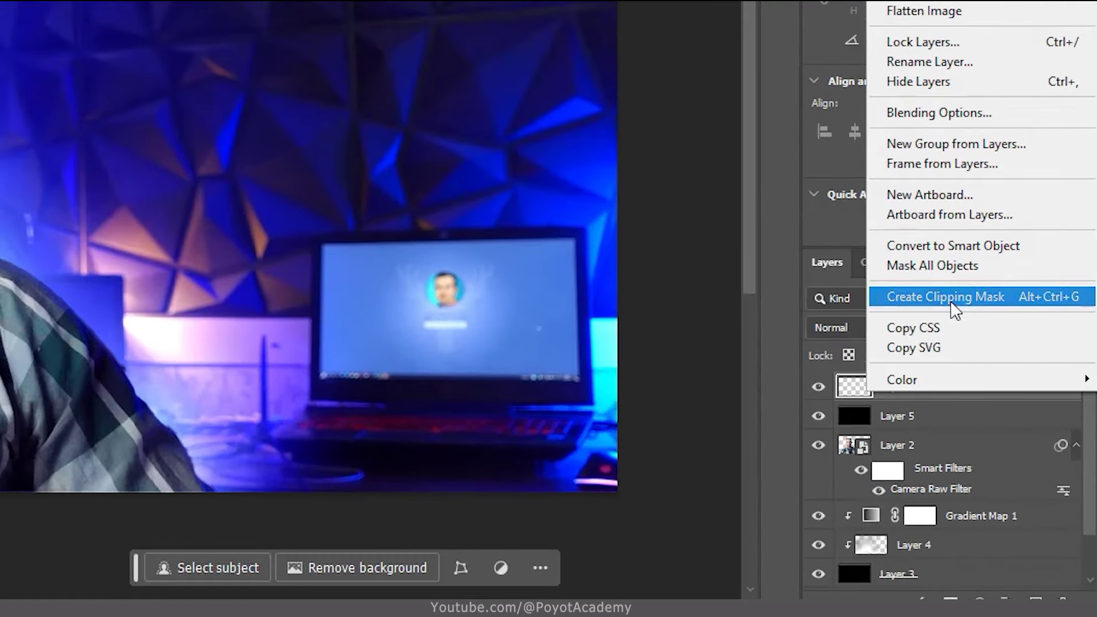
click(958, 297)
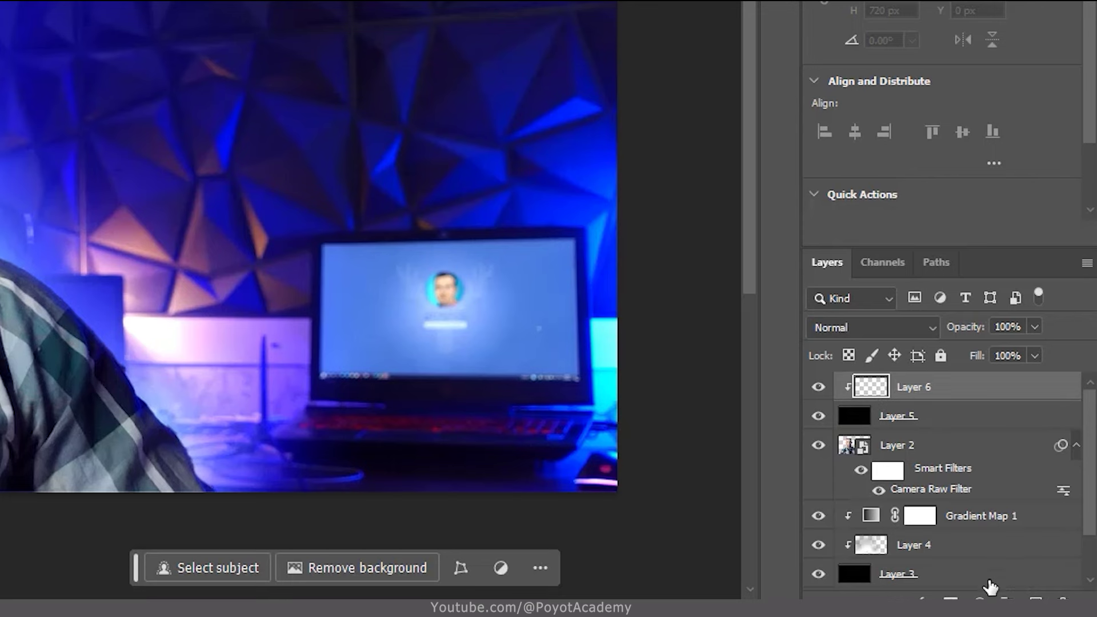
- Add a Gradient Map adjustment above Layer 6 and clip it to the layers below
click(979, 600)
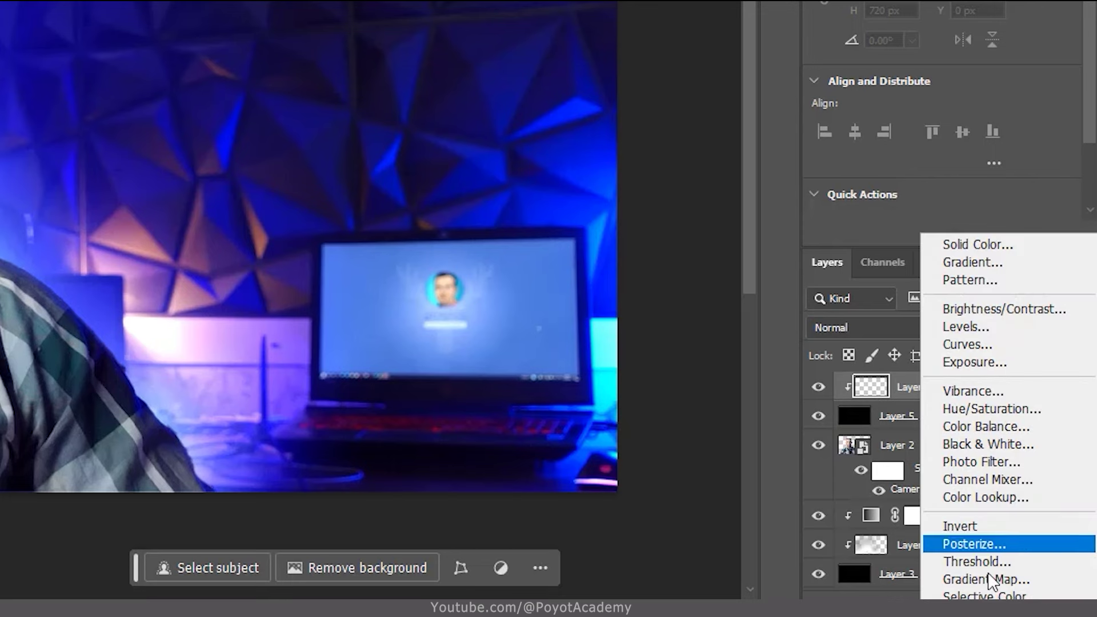
click(991, 579)
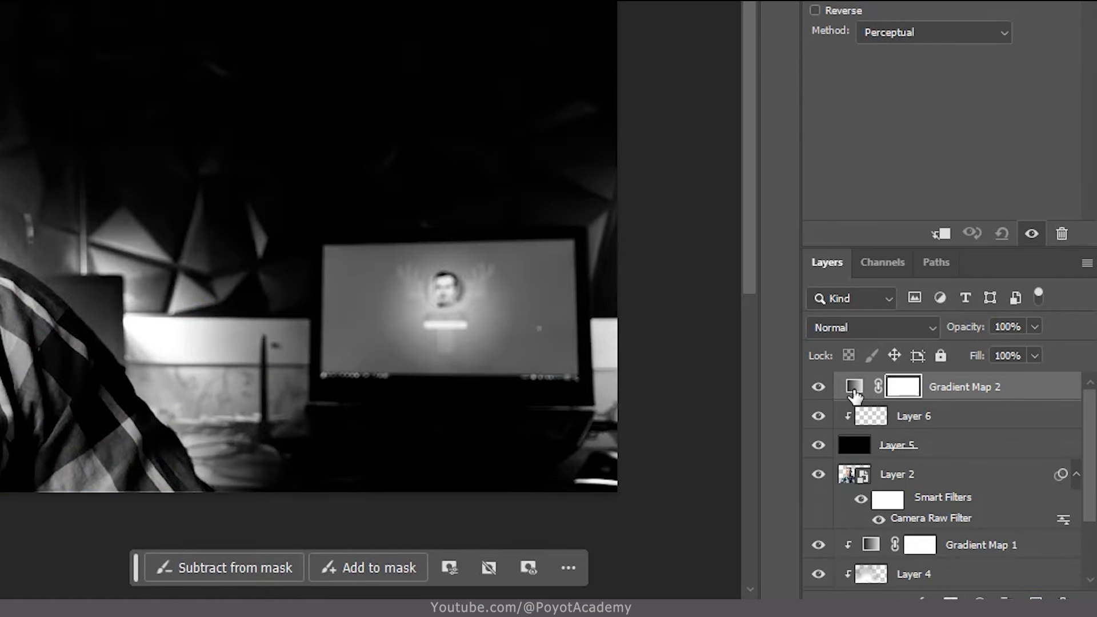
right_click(891, 403)
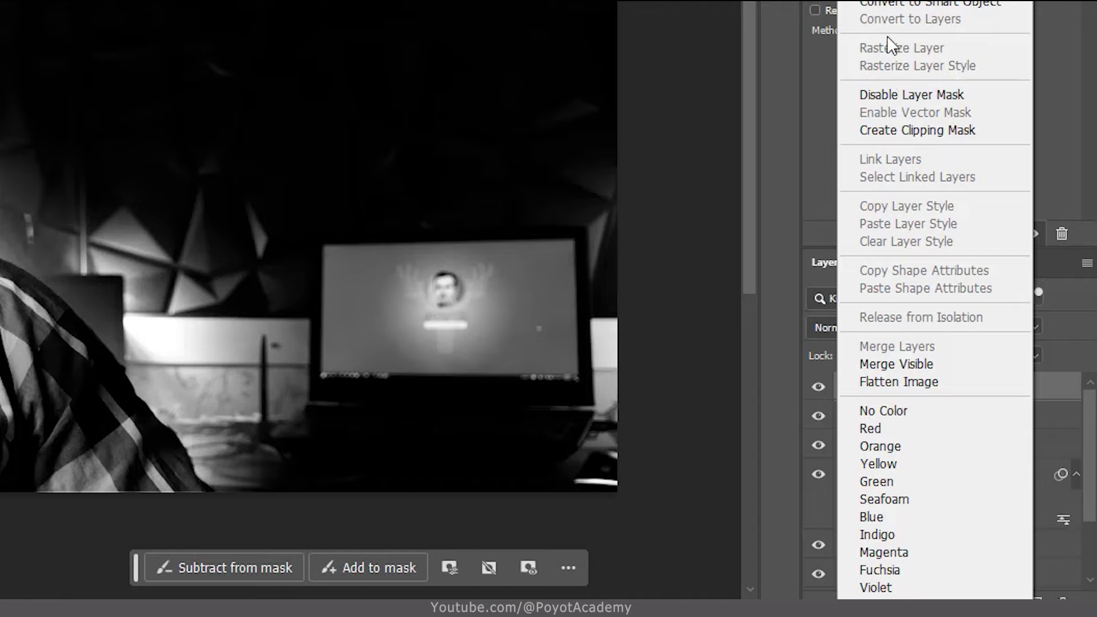
click(917, 131)
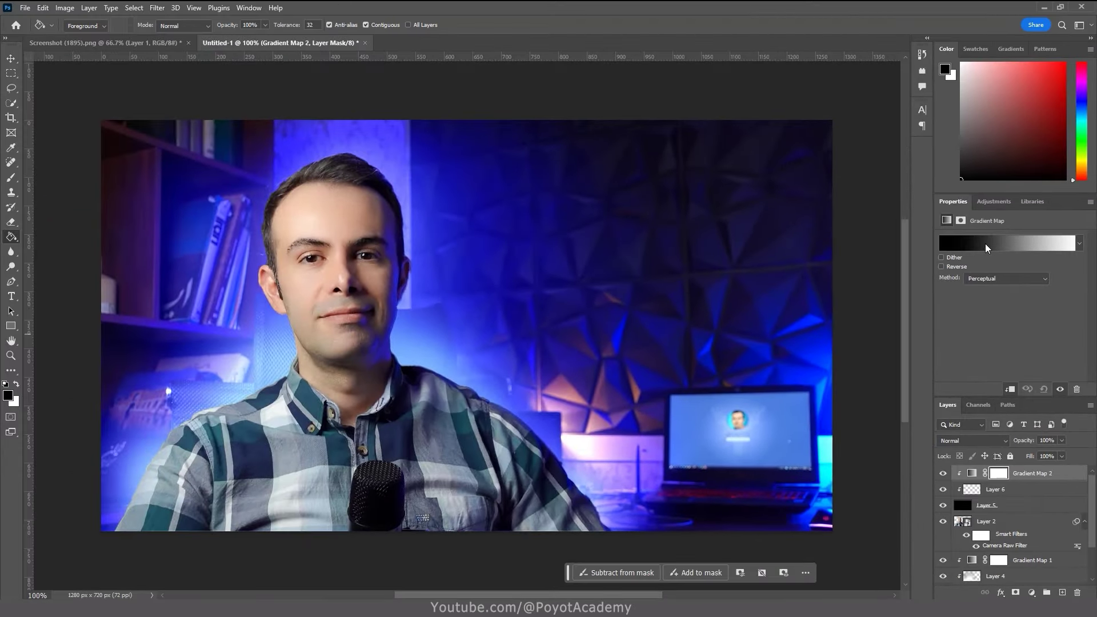
- Apply the "4 color blue" gradient preset to the new gradient map
click(984, 243)
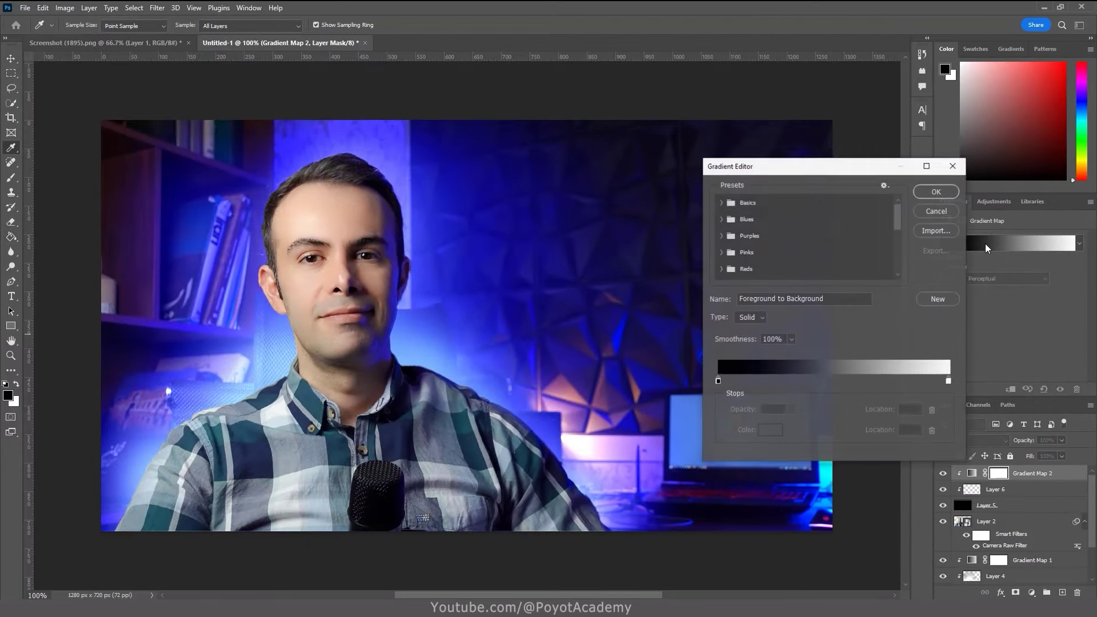
drag(895, 218, 895, 261)
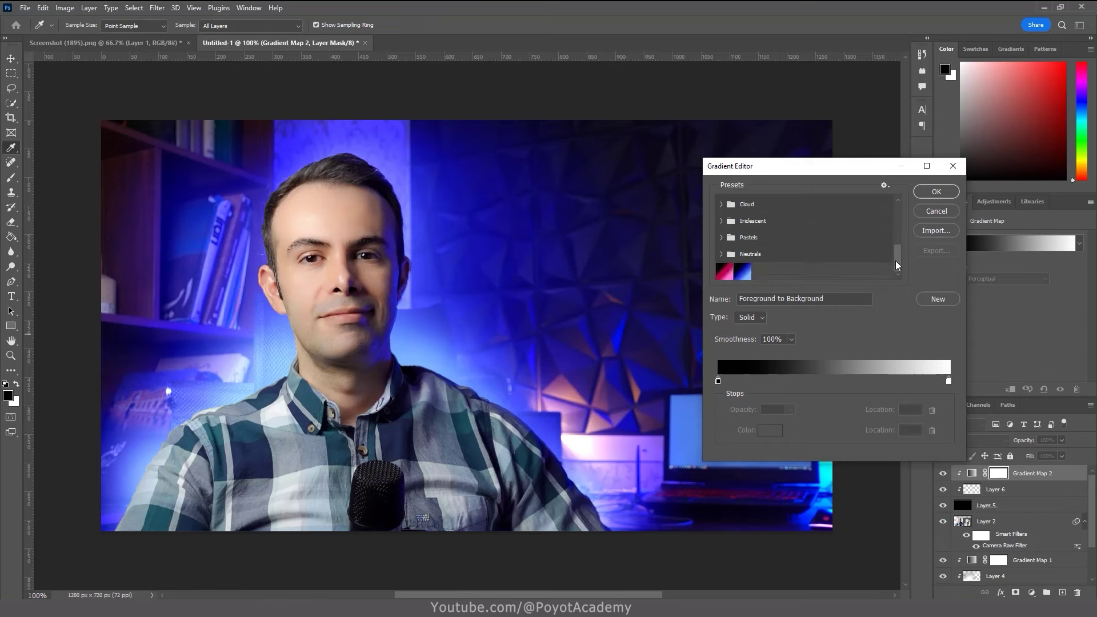
click(742, 271)
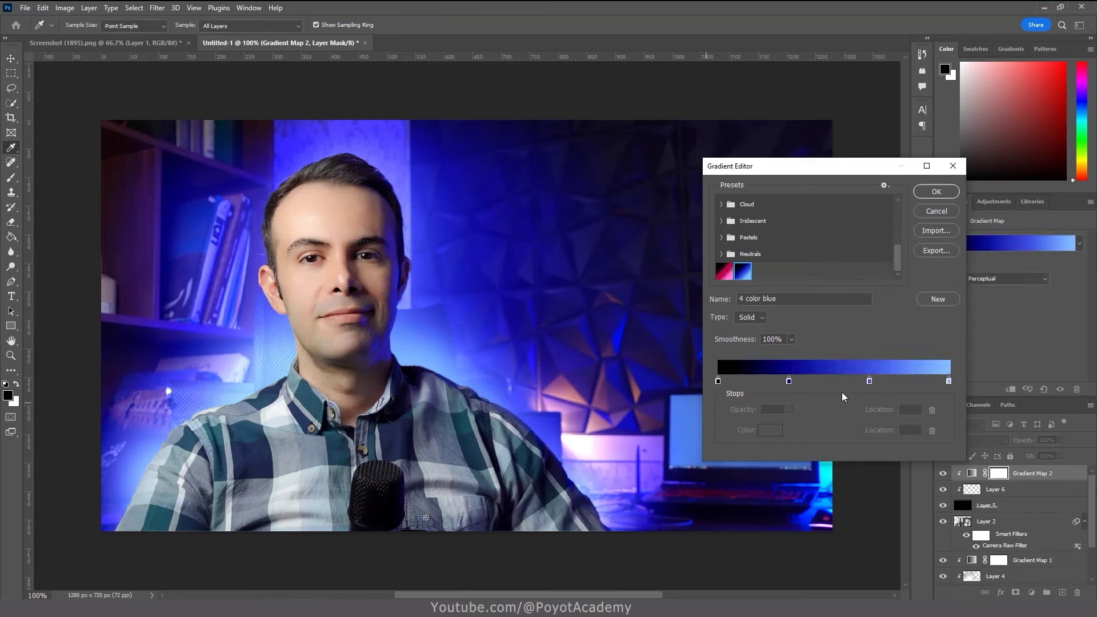
click(944, 193)
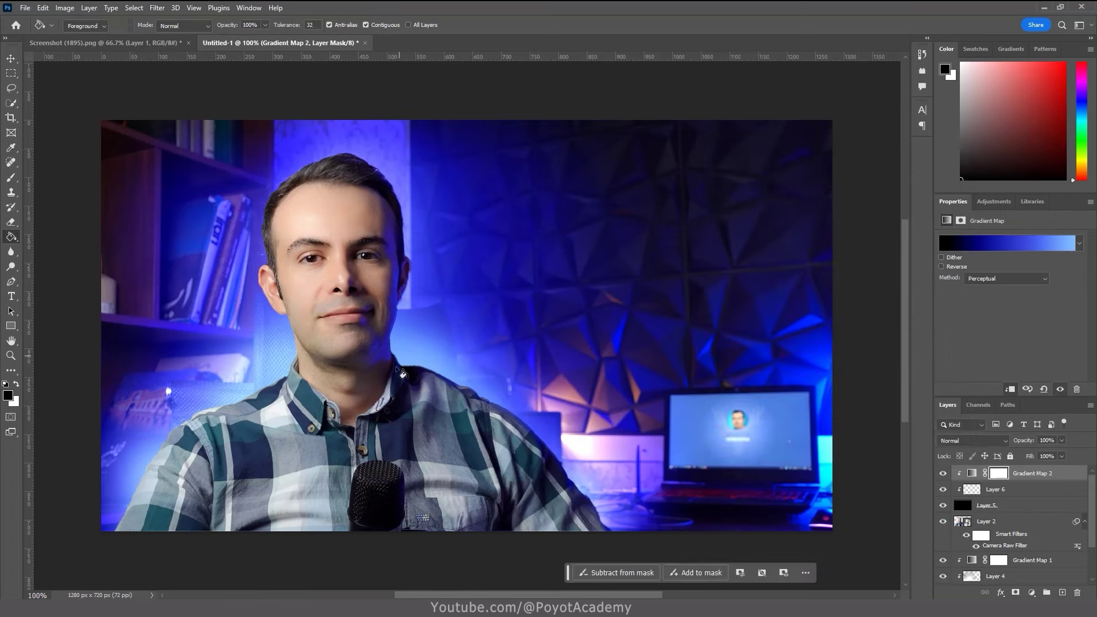
- Switch to the Brush tool and shrink the brush to a very small tip for fine light strokes
click(12, 178)
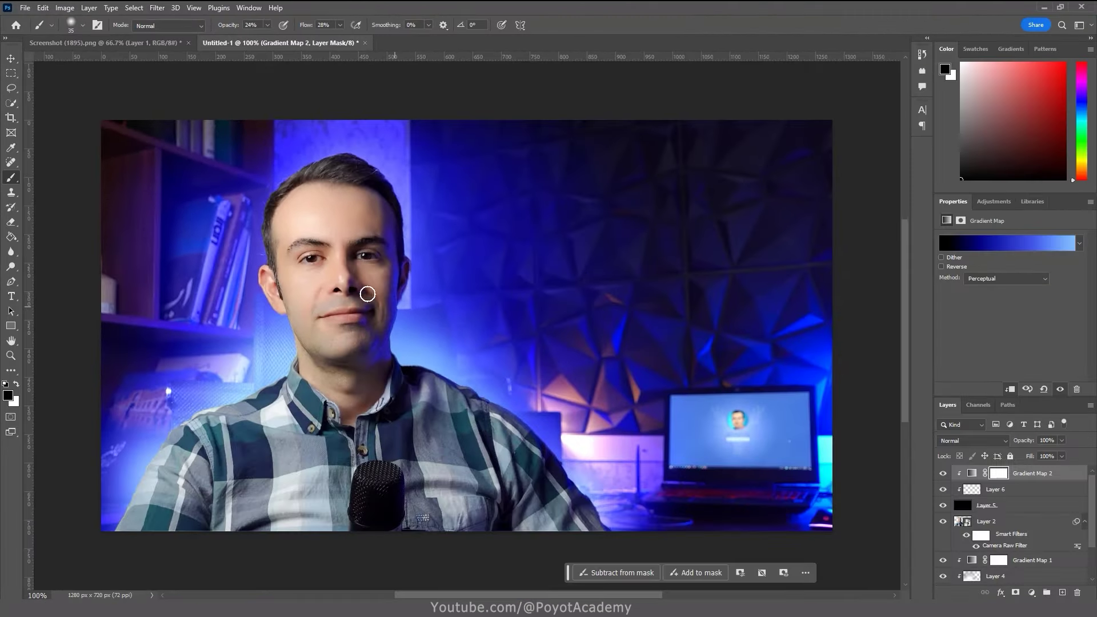
alt+right_click(627, 297)
drag(621, 298, 616, 300)
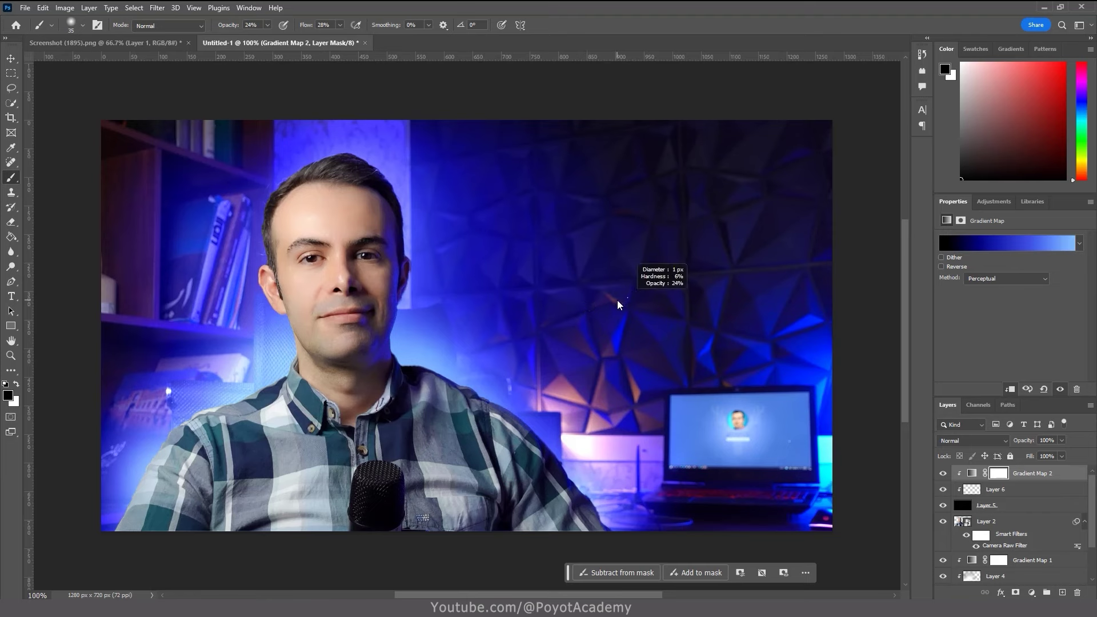
drag(619, 299, 615, 283)
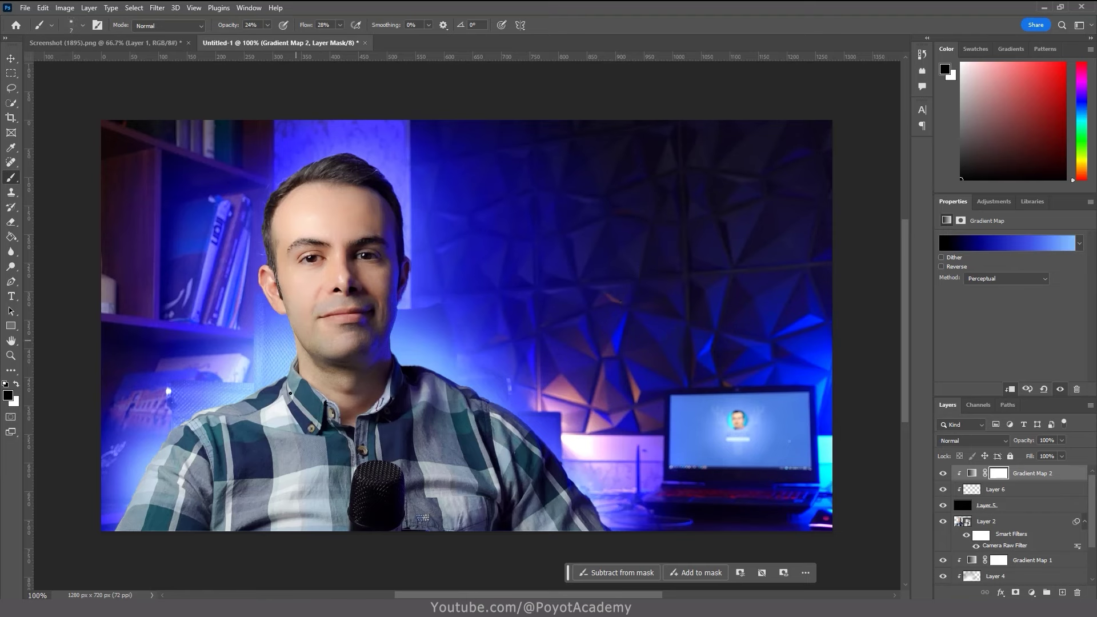
- Select the clipped Layer 6 for painting with the Brush tool and make white the foreground colour
click(10, 355)
click(288, 345)
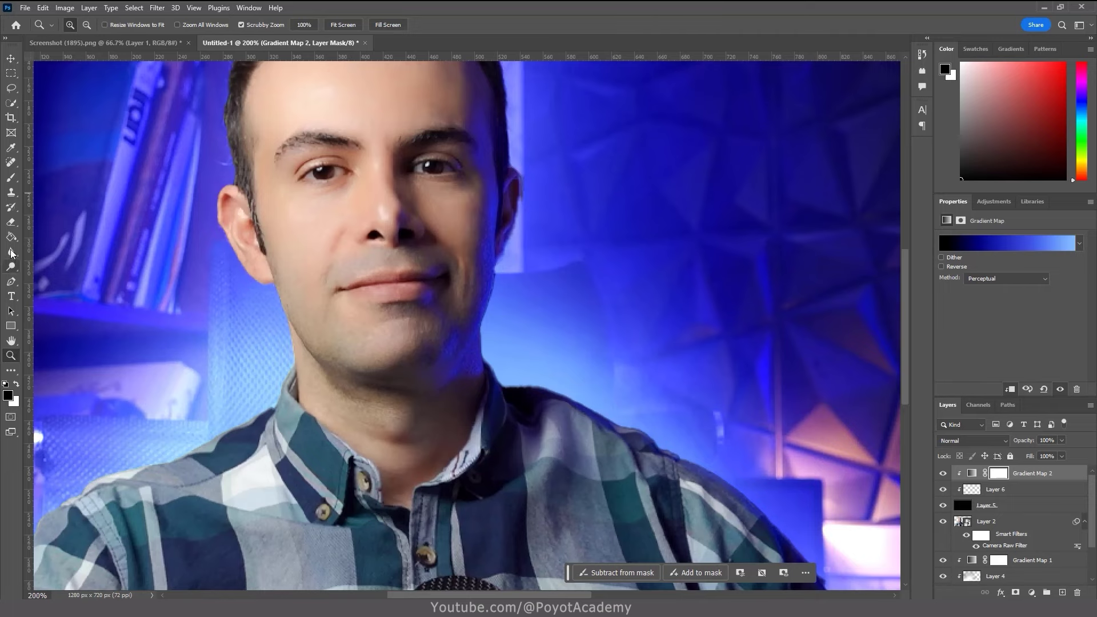
click(11, 177)
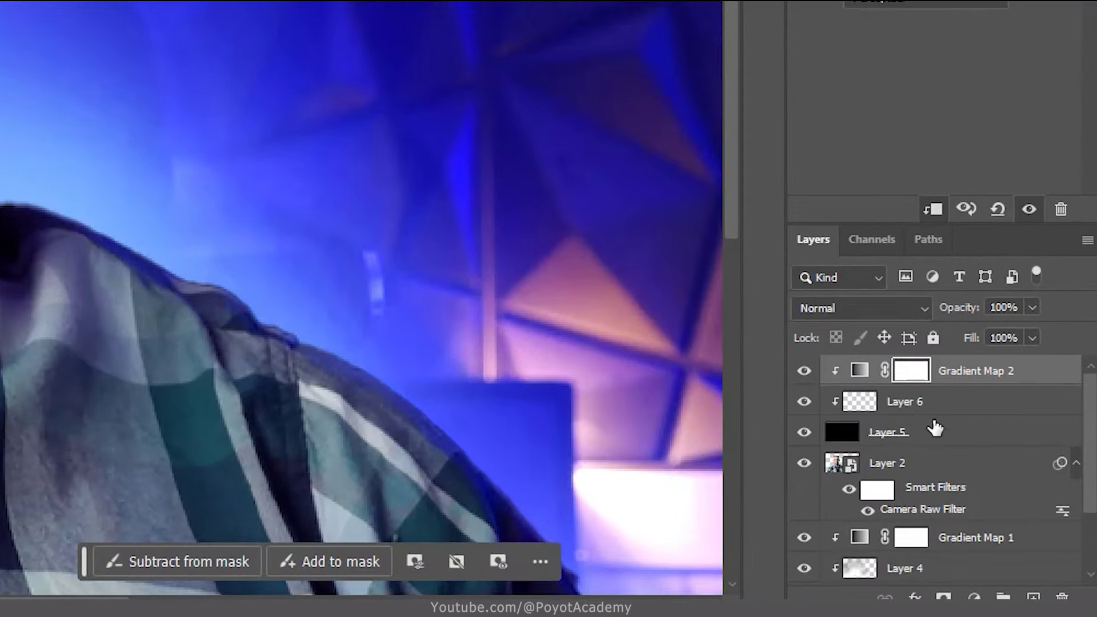
click(857, 402)
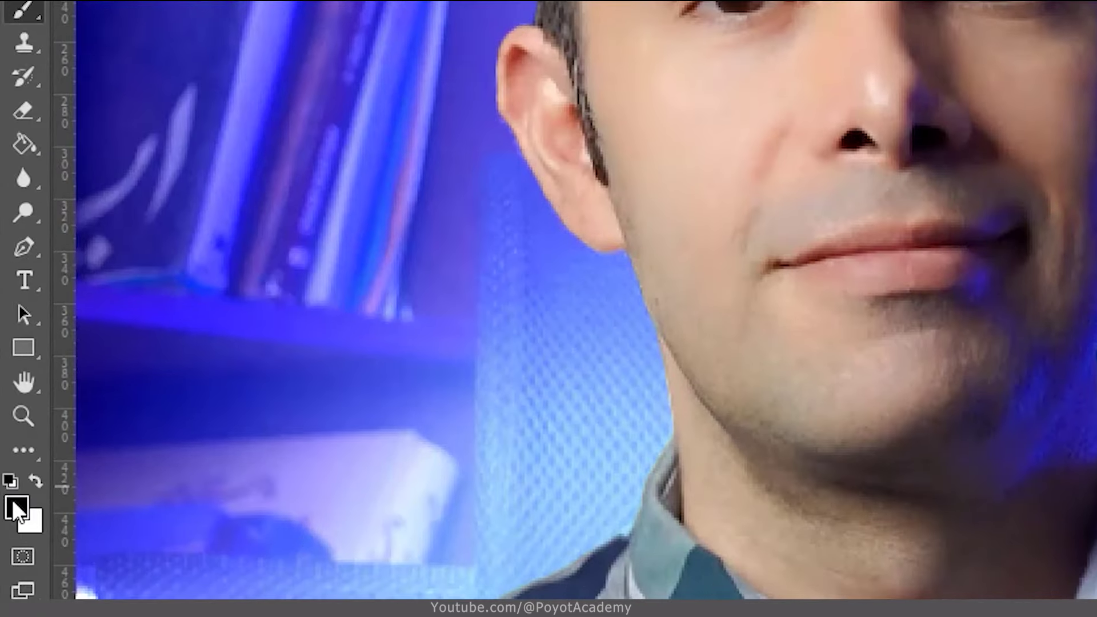
key(x)
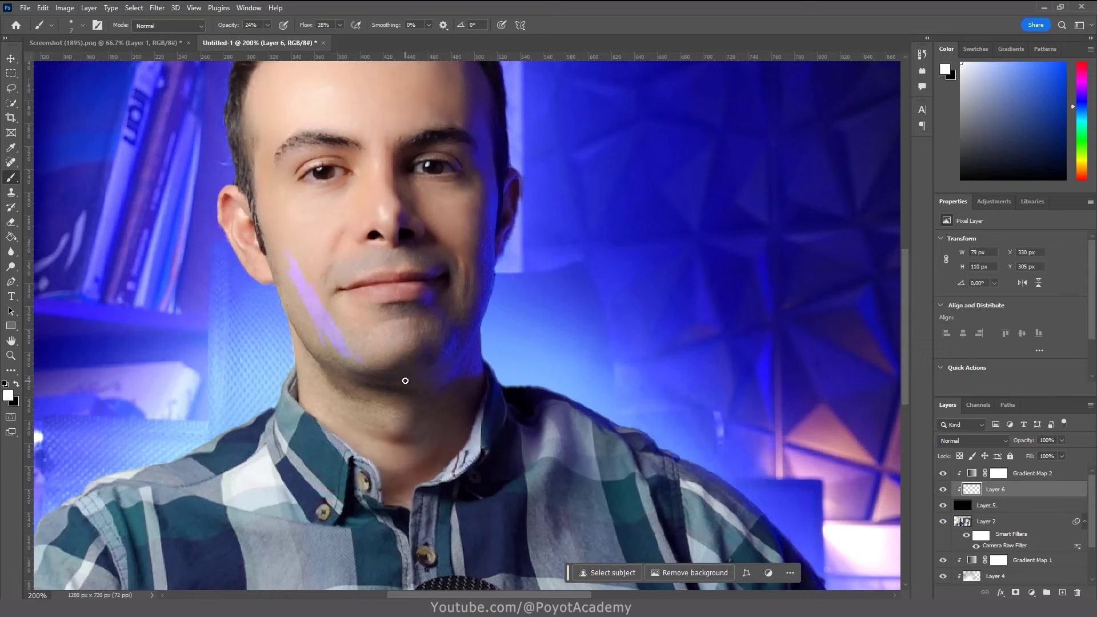
- Try thin light strokes along the man's jaw and neck edge on Layer 6, and undo the test strokes
key(ctrl+z)
drag(290, 326, 302, 396)
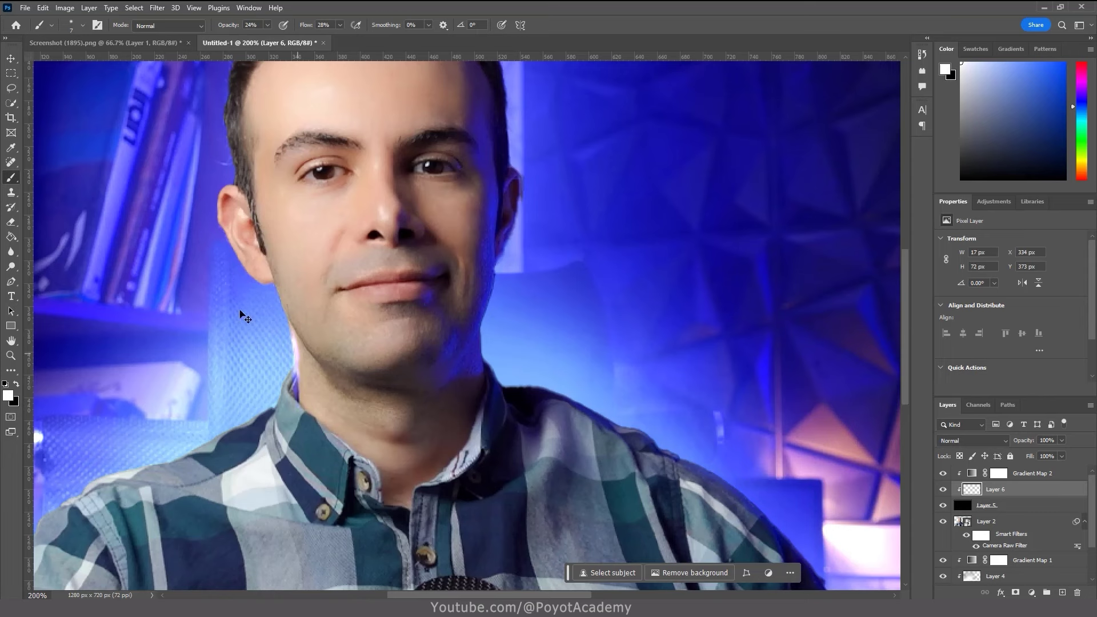
key(ctrl+z)
key(ctrl+z)
key(ctrl+z)
key(ctrl+z)
key(ctrl+z)
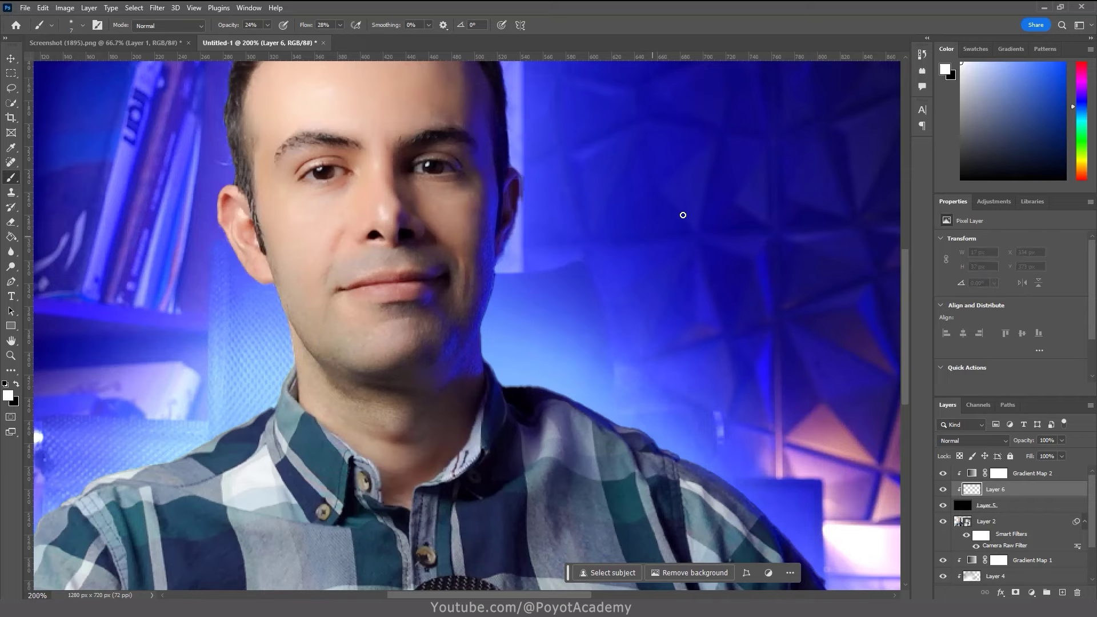
- Try a 22 px brush at 100% opacity and 91% flow by painting a bright cross on the dark wall
mouse_move(310, 30)
mouse_down()
mouse_move(360, 30)
mouse_move(277, 31)
mouse_move(308, 44)
mouse_up()
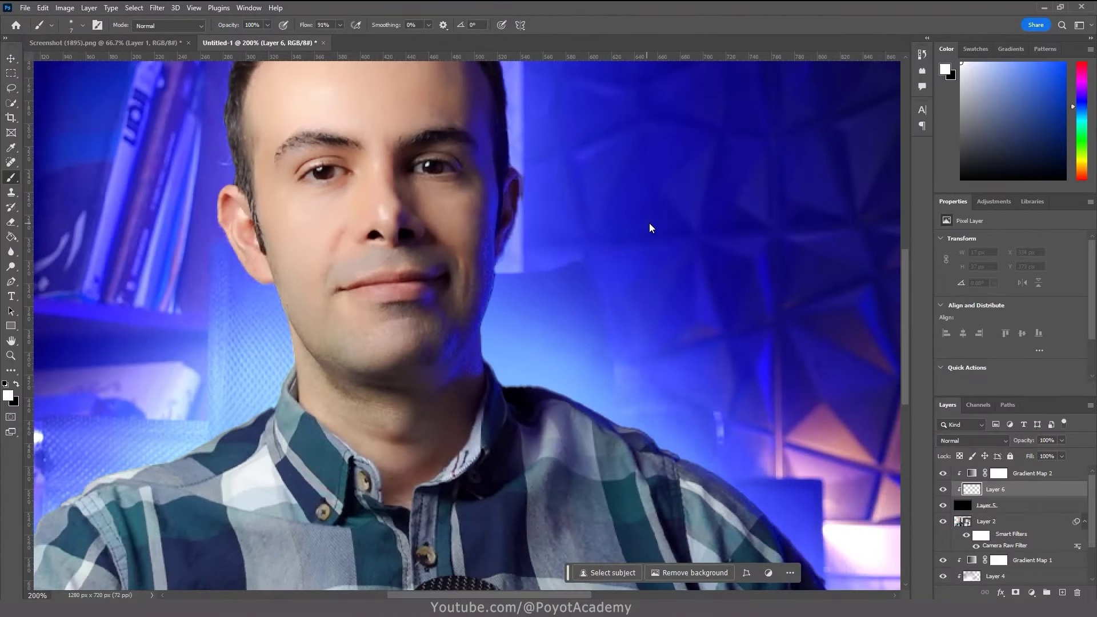
alt+right_click(650, 228)
drag(721, 121, 720, 337)
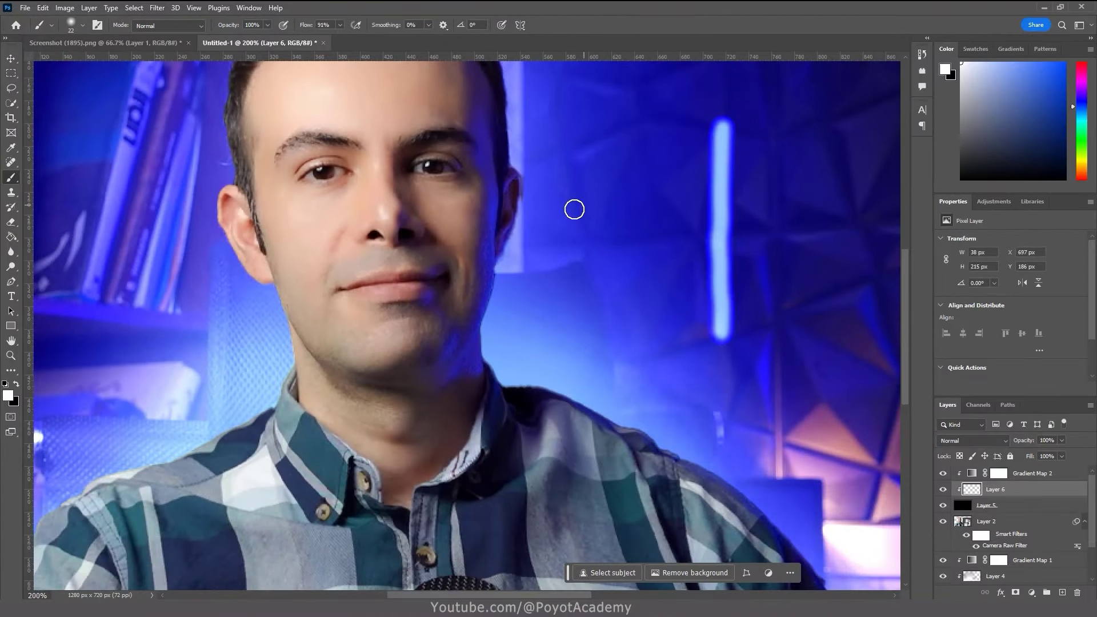
drag(587, 219, 851, 216)
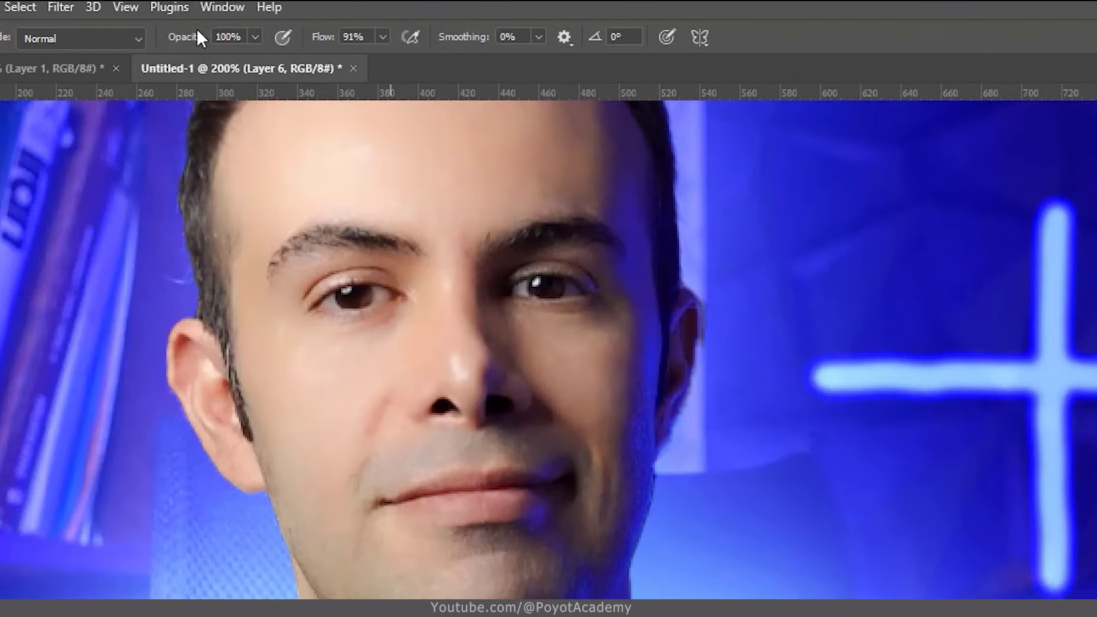
- Set the brush to 30% opacity and 31% flow and paint a fainter test cross below the bright one
drag(183, 41, 116, 46)
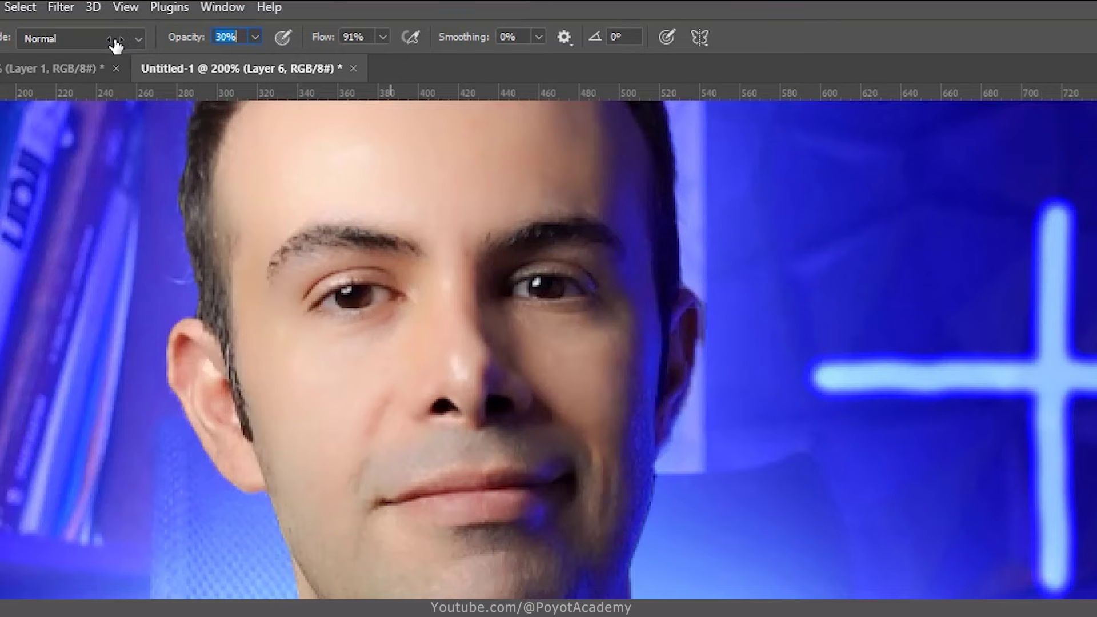
drag(345, 35, 270, 47)
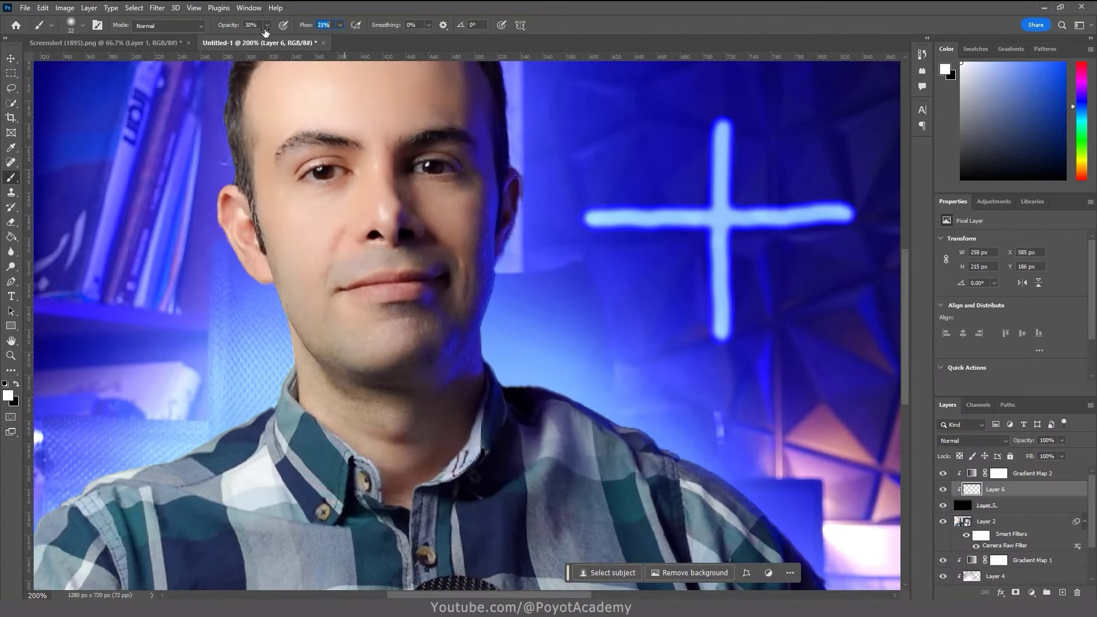
text(31)
key(Return)
drag(759, 361, 882, 369)
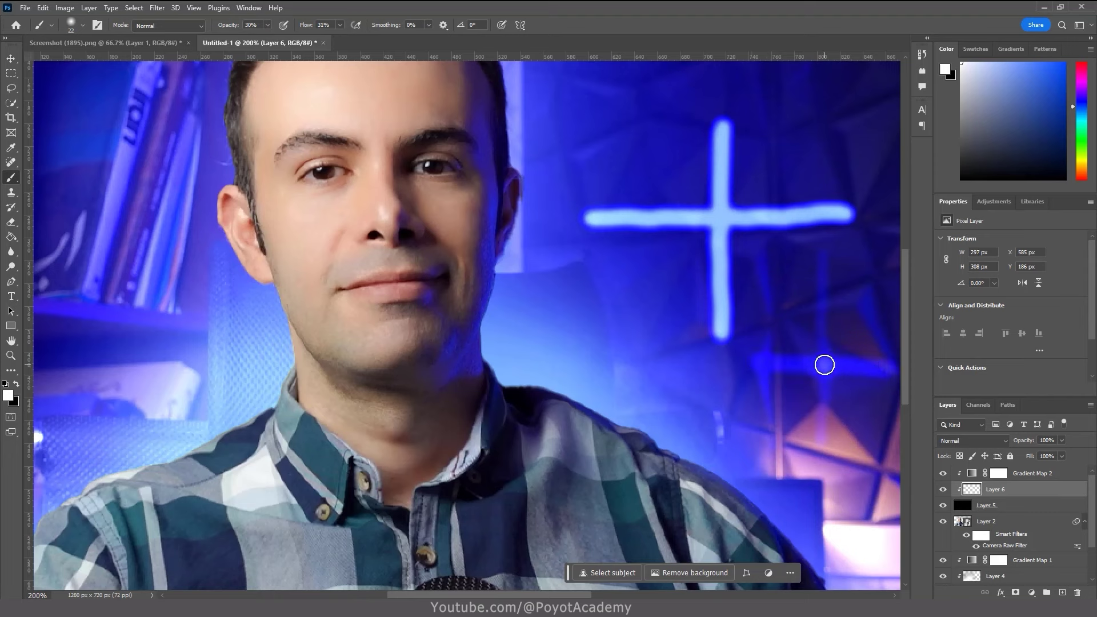
mouse_move(845, 369)
mouse_down()
mouse_move(767, 363)
mouse_move(890, 371)
mouse_move(777, 367)
mouse_move(880, 370)
mouse_move(766, 355)
mouse_move(884, 372)
mouse_move(782, 369)
mouse_move(870, 368)
mouse_up()
mouse_move(822, 274)
mouse_down()
mouse_move(821, 420)
mouse_move(823, 260)
mouse_move(817, 456)
mouse_move(819, 309)
mouse_move(822, 454)
mouse_up()
- Undo all the test strokes that form the two crosses on the wall
key(ctrl+z)
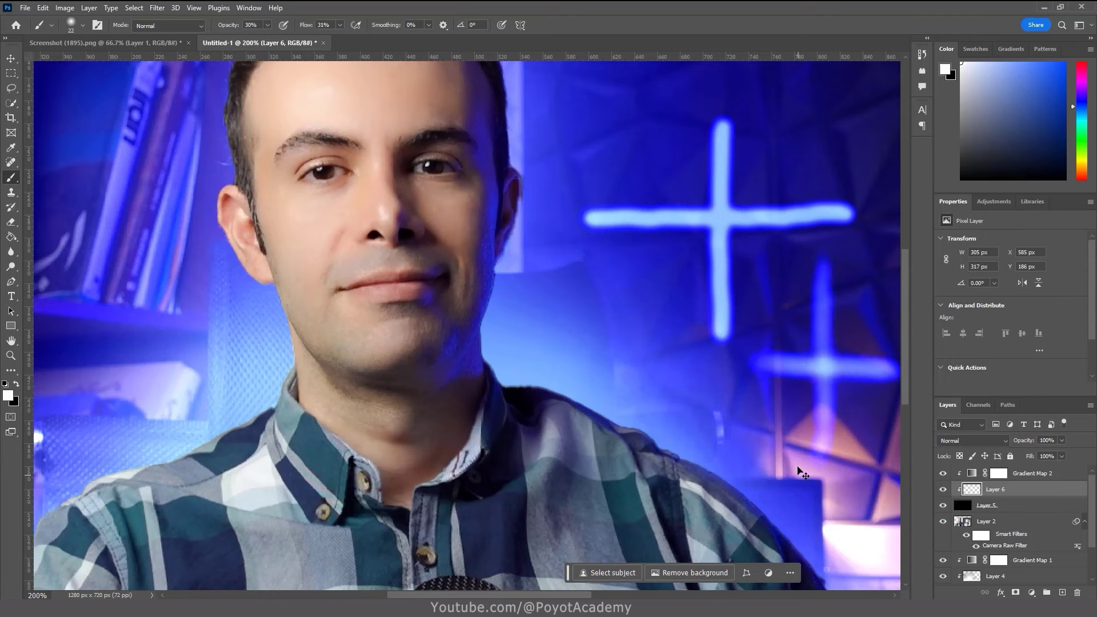
key(ctrl+z)
key(ctrl+z)
key(ctrl+z)
key(ctrl+z)
key(ctrl+z)
key(ctrl+z)
key(ctrl+z)
key(ctrl+z)
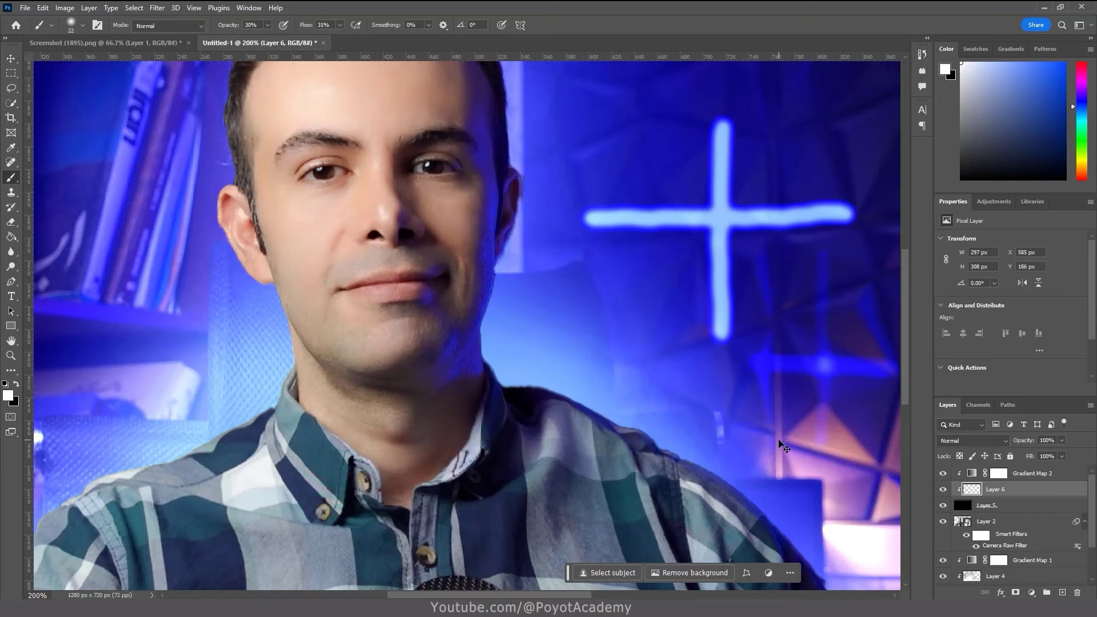
key(ctrl+z)
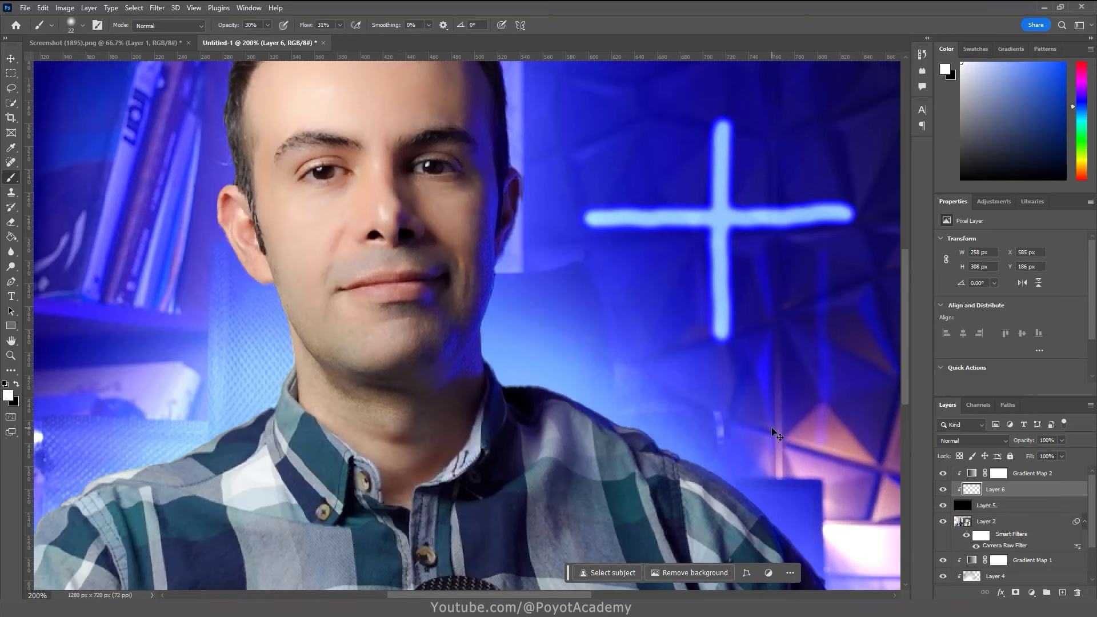
key(ctrl+z)
key(ctrl+z)
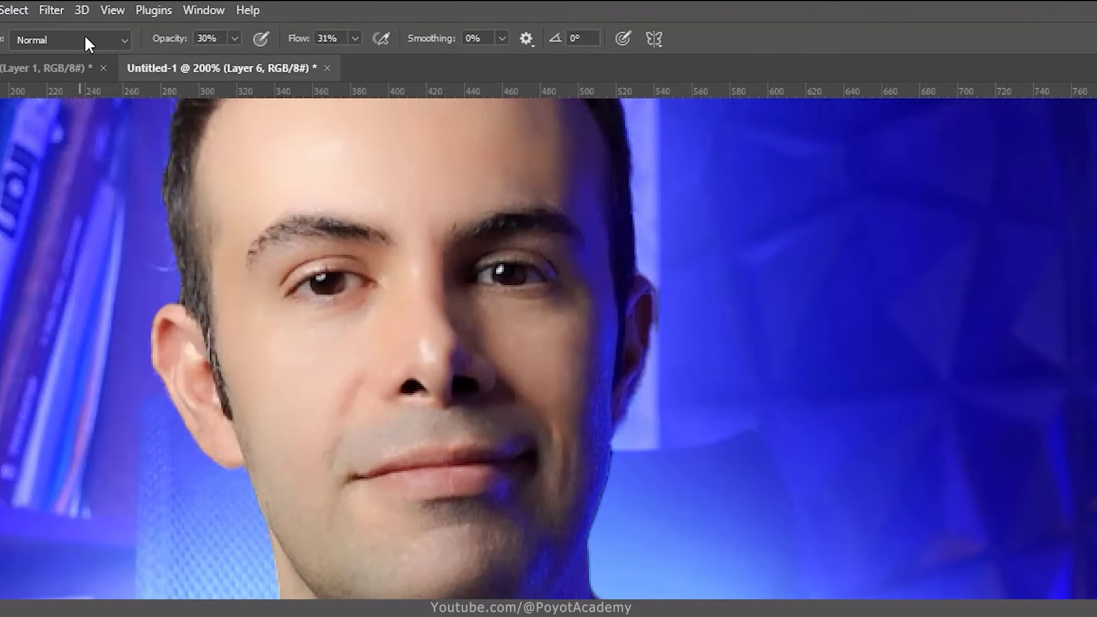
- Set the brush to 25% opacity and 26% flow, shrink it, and paint light along the left jaw, neck, collar and nearby shoulder edge
drag(168, 35, 157, 42)
drag(292, 40, 285, 43)
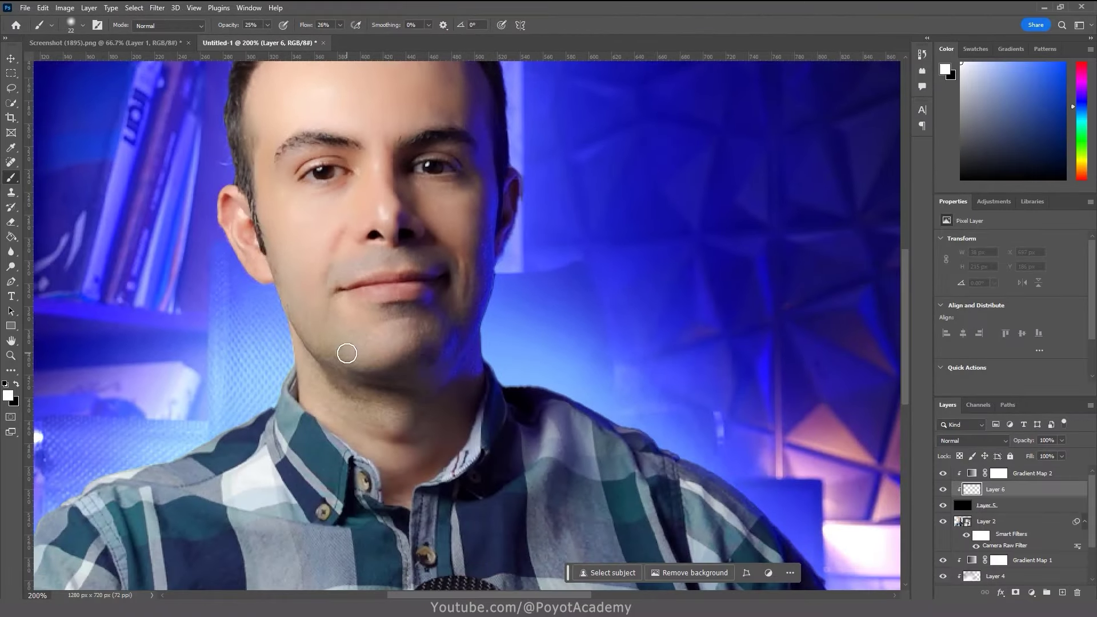
alt+right_click(344, 445)
mouse_move(274, 283)
mouse_down()
mouse_move(293, 340)
mouse_move(286, 386)
mouse_move(344, 467)
mouse_up()
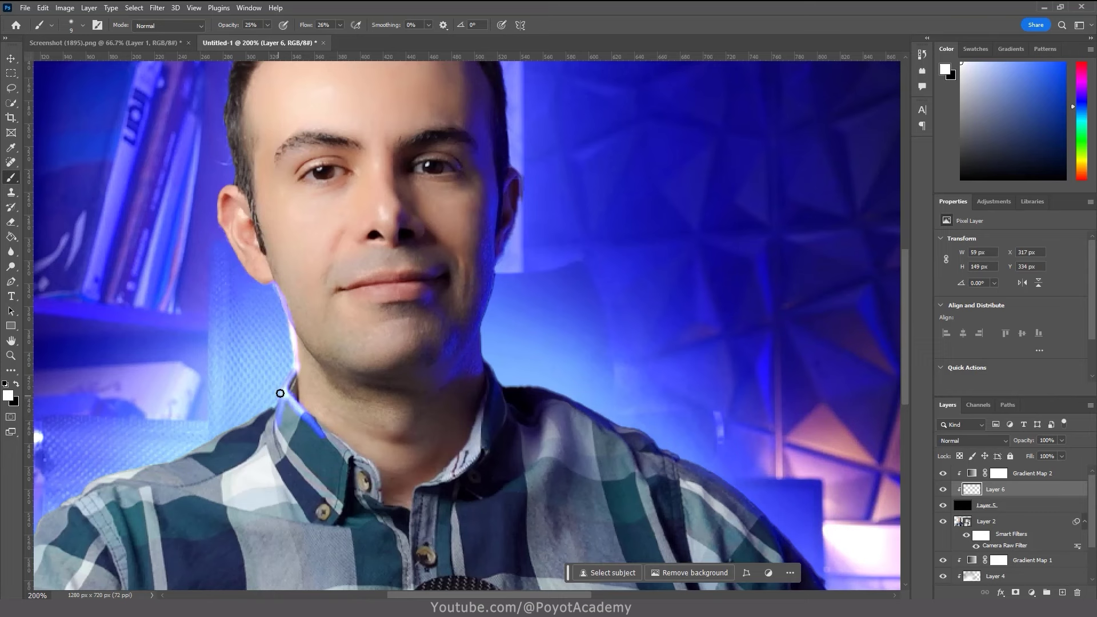
mouse_move(284, 396)
mouse_down()
mouse_move(278, 434)
mouse_move(299, 468)
mouse_move(278, 416)
mouse_move(286, 399)
mouse_move(278, 449)
mouse_move(279, 387)
mouse_move(289, 405)
mouse_move(295, 376)
mouse_move(276, 410)
mouse_move(249, 425)
mouse_move(244, 411)
mouse_move(270, 420)
mouse_move(275, 398)
mouse_move(192, 457)
mouse_move(284, 354)
mouse_up()
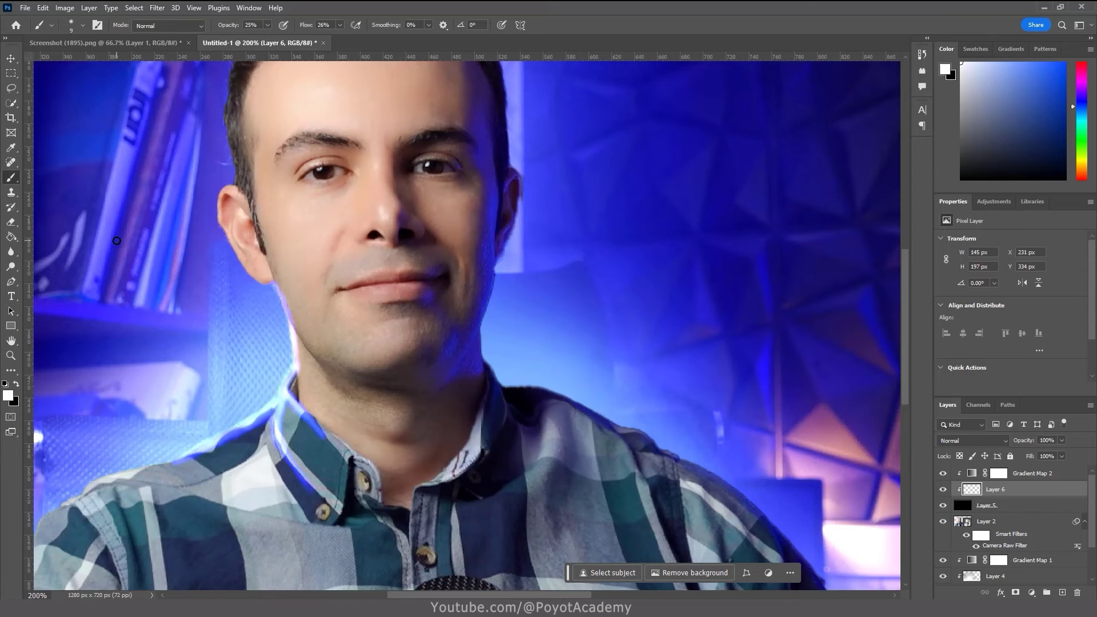
- Enlarge the brush slightly and paint with black to soften the light along the left collar, neck and jaw
drag(156, 229, 148, 236)
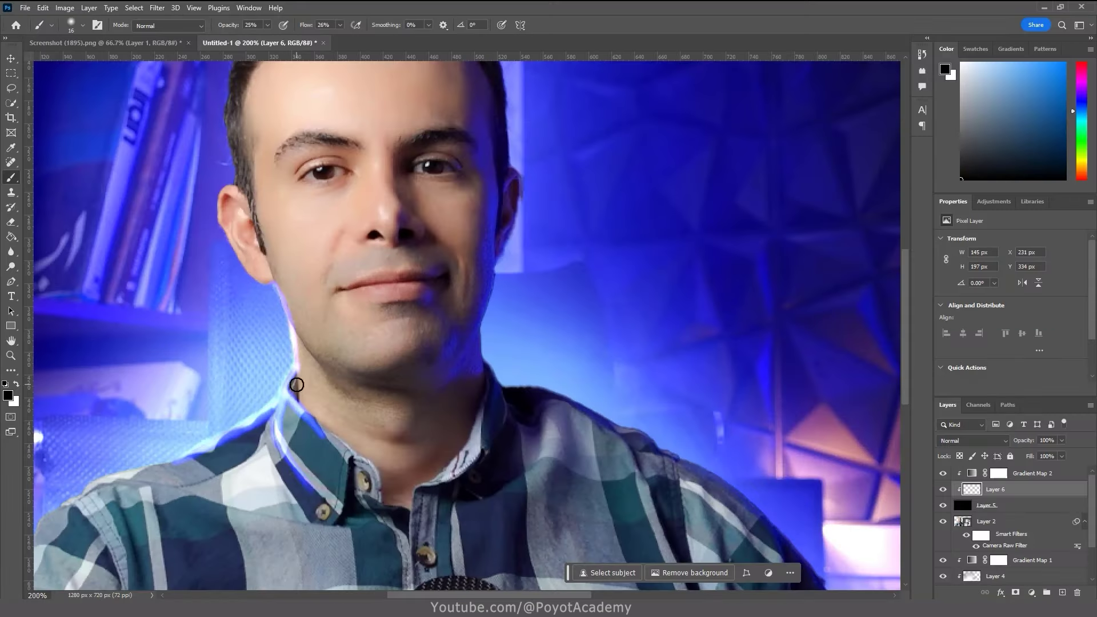
mouse_move(282, 403)
mouse_down()
mouse_move(159, 460)
mouse_move(288, 382)
mouse_move(332, 458)
mouse_move(360, 482)
mouse_move(279, 410)
mouse_move(310, 433)
mouse_up()
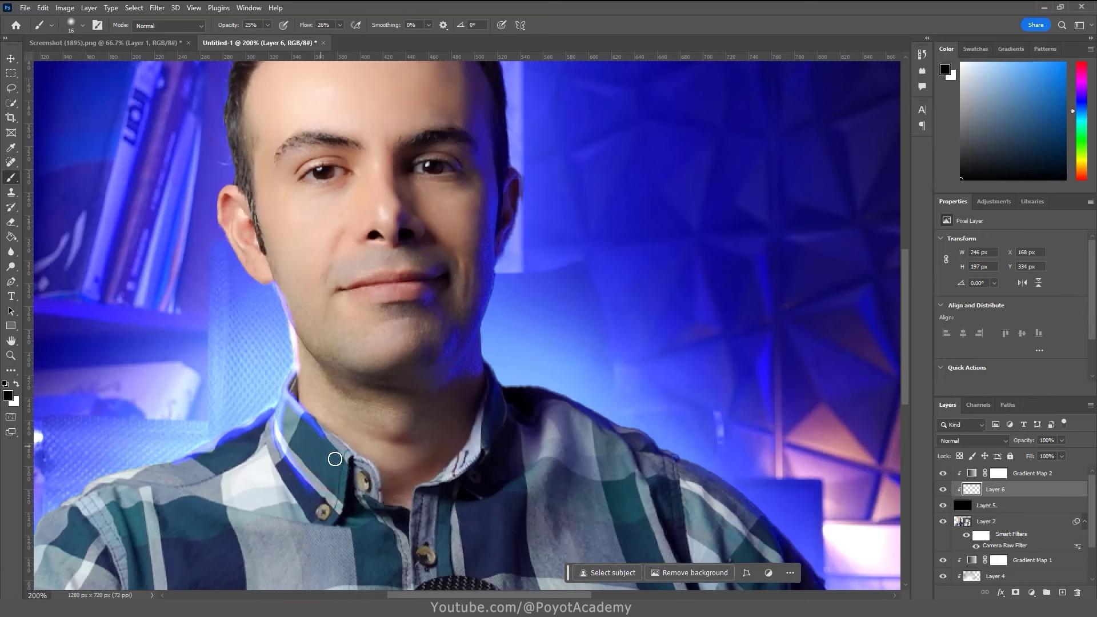
mouse_move(294, 425)
mouse_down()
mouse_move(322, 461)
mouse_move(332, 444)
mouse_move(320, 490)
mouse_up()
mouse_move(296, 377)
mouse_down()
mouse_move(289, 309)
mouse_move(282, 286)
mouse_move(280, 303)
mouse_move(272, 283)
mouse_up()
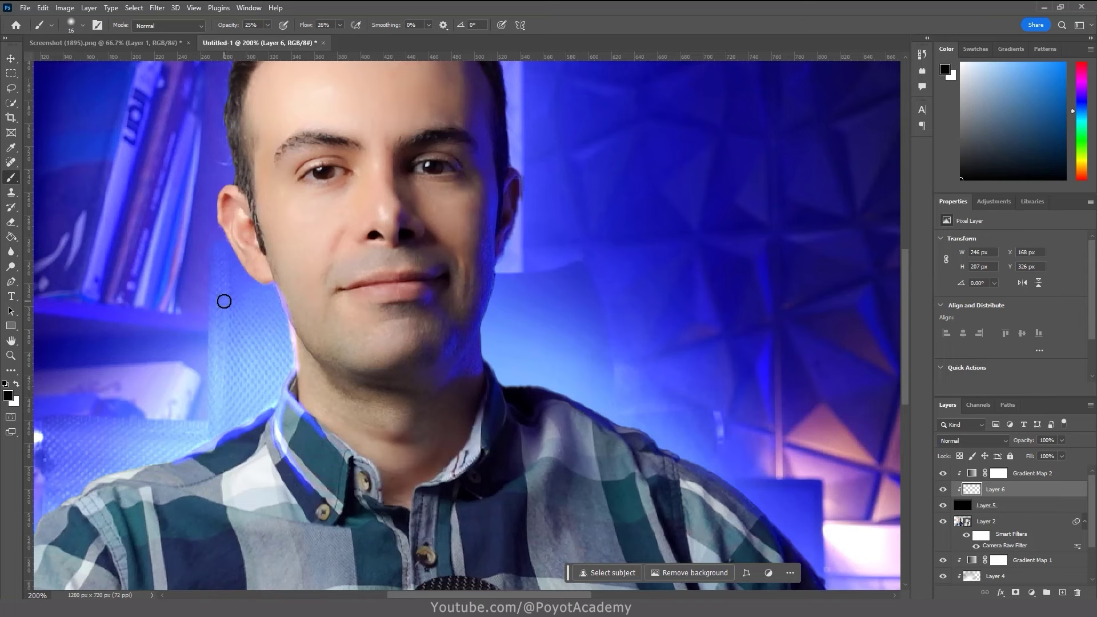
- Shrink the brush, return to white, and paint thin light lines along the left shoulder and the shirt's sleeve seam and folds
alt+right_click(224, 301)
key(x)
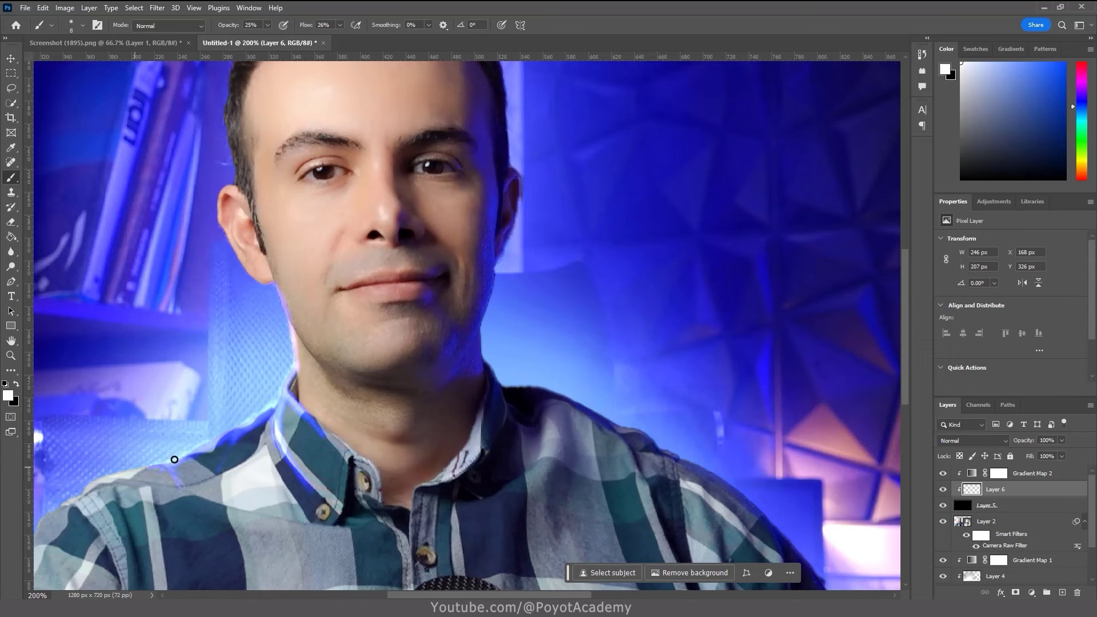
drag(141, 466, 133, 469)
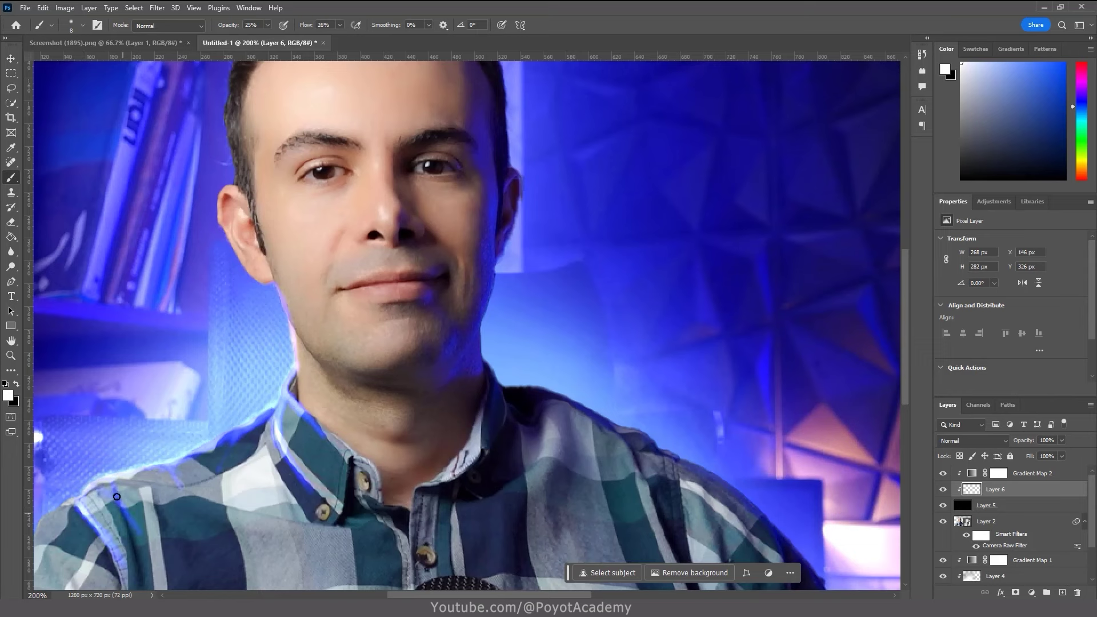
mouse_move(116, 497)
mouse_down()
mouse_move(108, 489)
mouse_move(132, 553)
mouse_move(112, 485)
mouse_up()
mouse_move(134, 480)
mouse_down()
mouse_move(289, 519)
mouse_move(166, 504)
mouse_move(125, 478)
mouse_up()
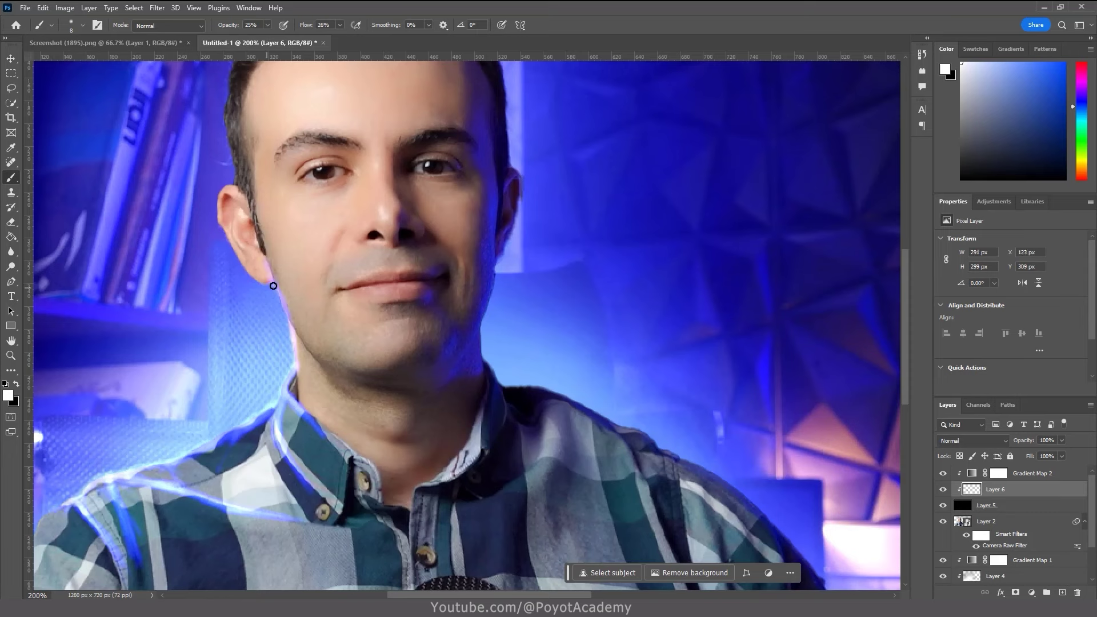
- Paint thin rim light around both ears and down the right side of the neck onto the right shoulder and shirt
mouse_move(247, 267)
mouse_down()
mouse_move(259, 276)
mouse_move(237, 260)
mouse_move(212, 195)
mouse_move(222, 225)
mouse_up()
mouse_move(238, 180)
mouse_down()
mouse_move(227, 134)
mouse_move(245, 191)
mouse_up()
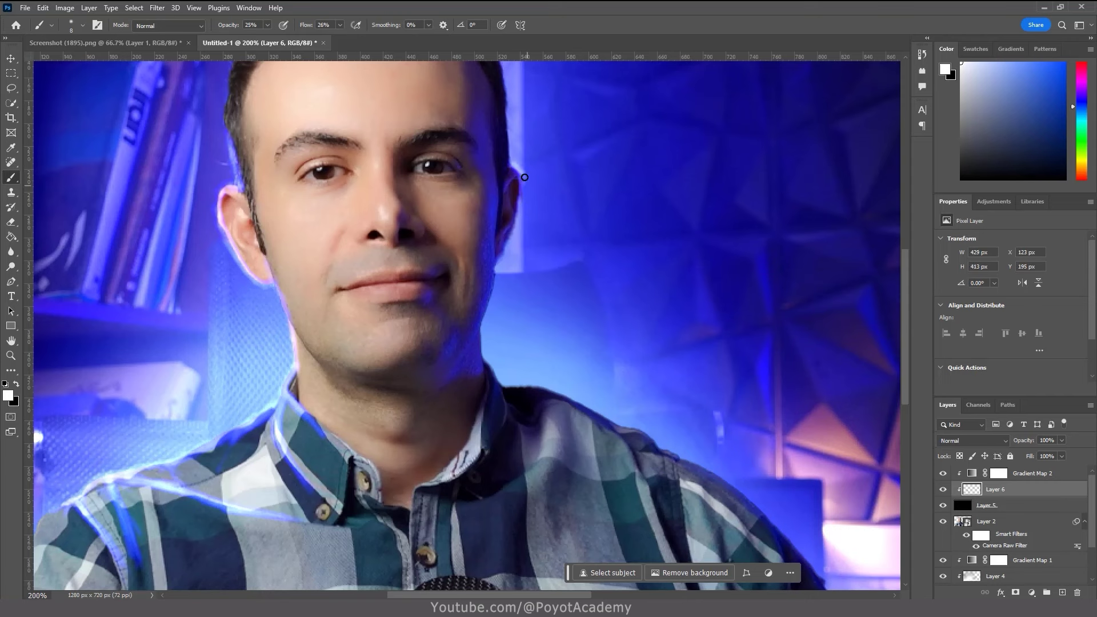
mouse_move(524, 178)
mouse_down()
mouse_move(483, 327)
mouse_move(493, 370)
mouse_move(516, 388)
mouse_move(550, 386)
mouse_move(508, 383)
mouse_move(546, 384)
mouse_move(578, 401)
mouse_move(541, 384)
mouse_move(571, 408)
mouse_move(551, 391)
mouse_move(596, 416)
mouse_move(576, 405)
mouse_move(600, 406)
mouse_move(622, 428)
mouse_up()
mouse_move(522, 388)
mouse_down()
mouse_move(621, 428)
mouse_move(613, 439)
mouse_move(634, 477)
mouse_up()
- Try a thin light stroke on the shirt below the right shoulder, and undo it
mouse_move(565, 413)
mouse_down()
mouse_move(552, 432)
mouse_move(566, 407)
mouse_move(567, 419)
mouse_move(561, 402)
mouse_move(559, 453)
mouse_up()
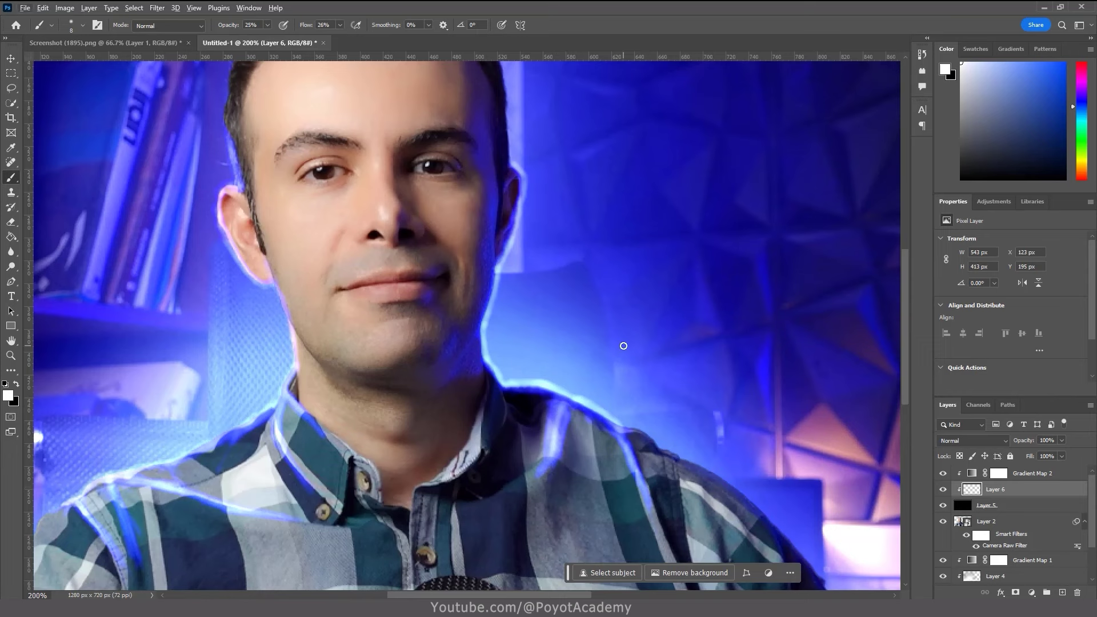
key(ctrl+z)
key(ctrl+z)
key(ctrl+z)
key(ctrl+z)
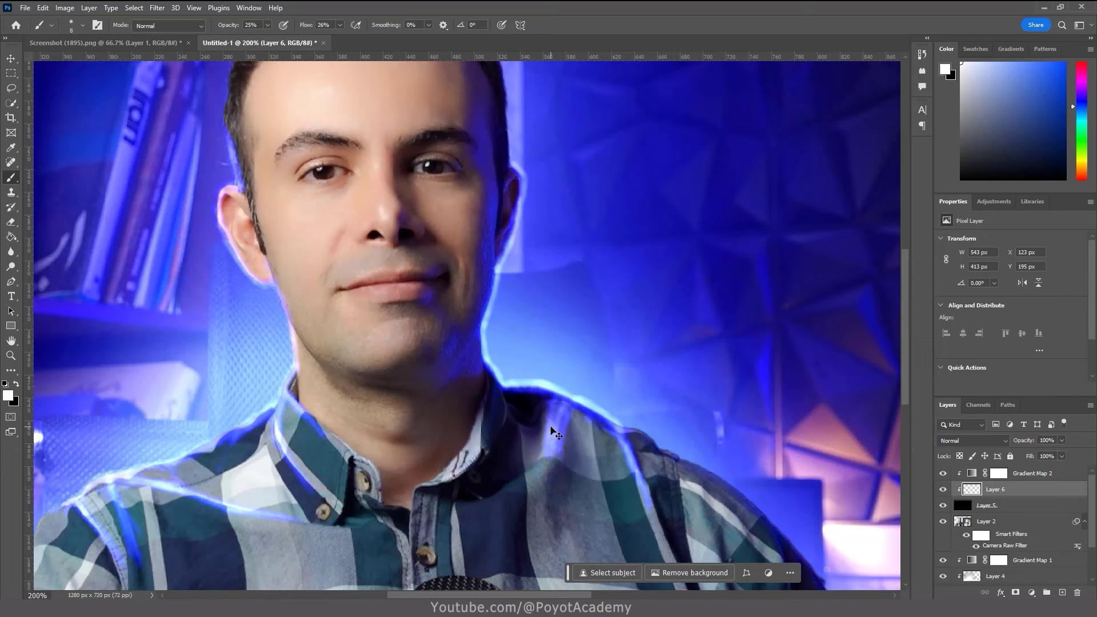
key(ctrl+z)
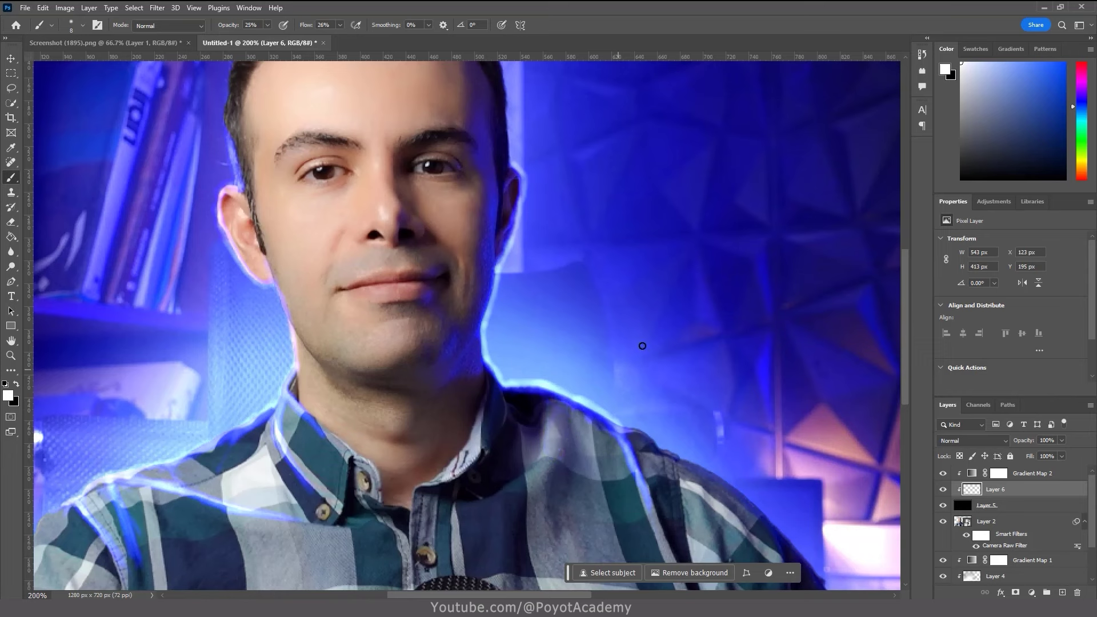
- Enlarge the brush to 19 px and paint soft light strokes across the right side of the shirt's chest
alt+right_click(651, 334)
mouse_move(560, 412)
mouse_down()
mouse_move(554, 458)
mouse_move(549, 409)
mouse_move(569, 425)
mouse_move(520, 488)
mouse_up()
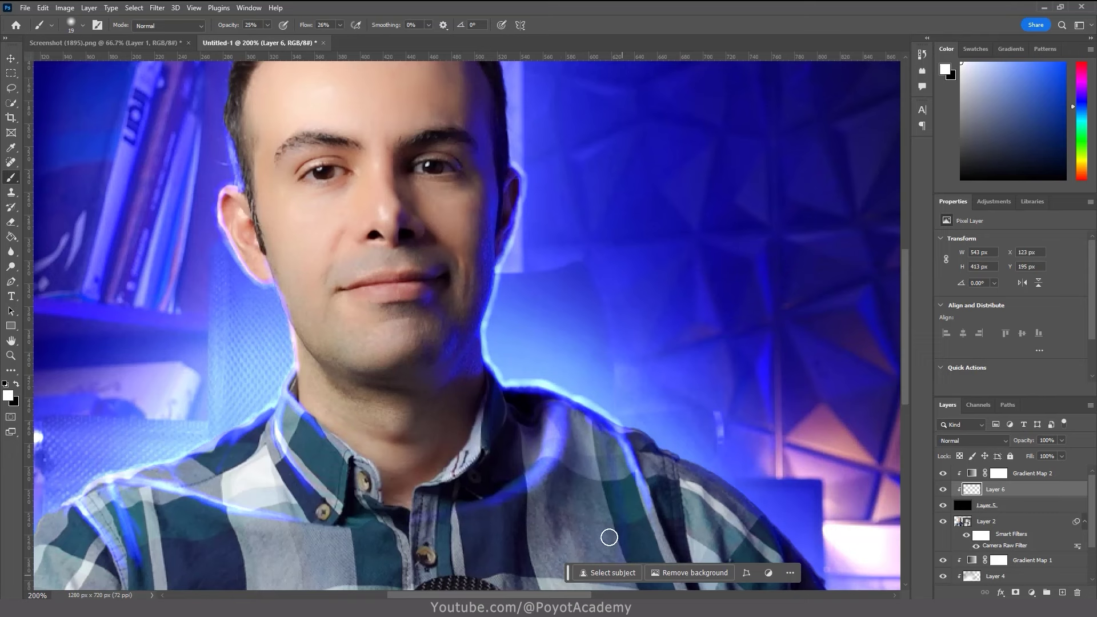
drag(590, 428, 619, 505)
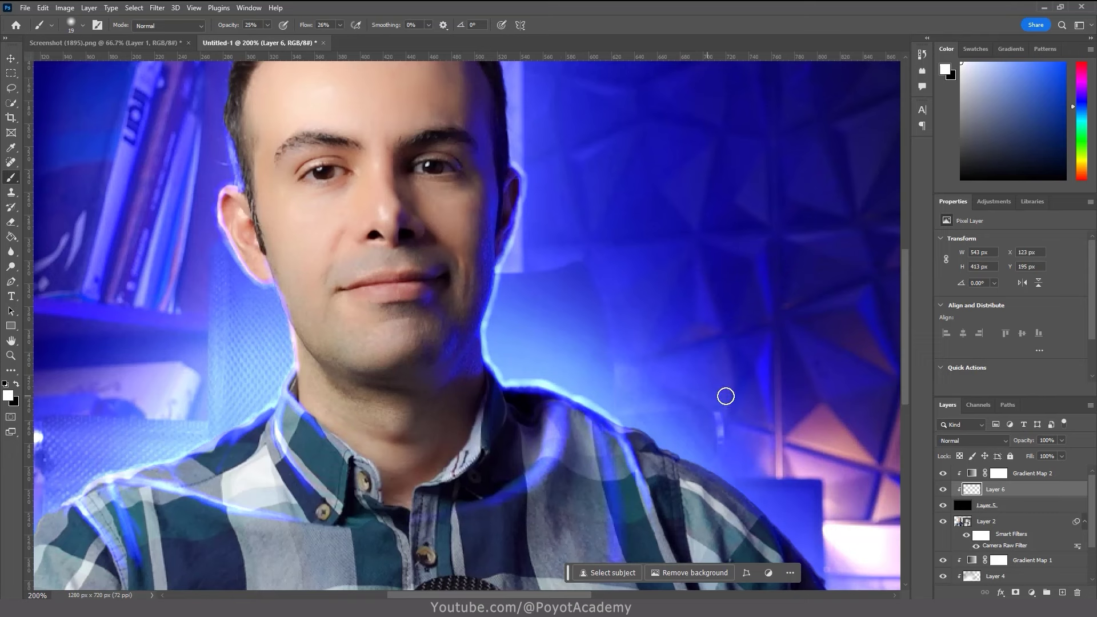
- Shrink the brush to 10 px and paint rim light along the right shoulder and arm, with strokes following the sleeve folds
scroll(908, 385, down, 5)
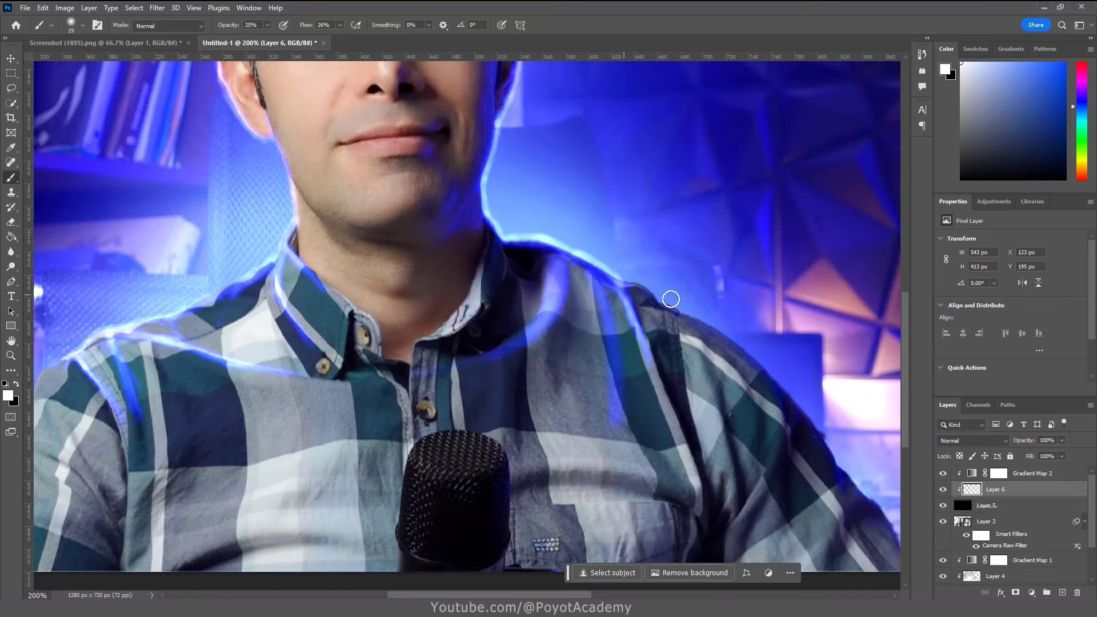
drag(681, 232, 672, 239)
mouse_move(626, 282)
mouse_down()
mouse_move(688, 317)
mouse_move(682, 388)
mouse_move(691, 318)
mouse_move(772, 382)
mouse_move(782, 368)
mouse_move(817, 437)
mouse_move(826, 523)
mouse_move(788, 394)
mouse_move(775, 425)
mouse_move(780, 415)
mouse_move(713, 360)
mouse_move(694, 324)
mouse_move(730, 354)
mouse_move(728, 455)
mouse_up()
mouse_move(838, 475)
mouse_down()
mouse_move(828, 441)
mouse_move(876, 508)
mouse_move(855, 516)
mouse_move(891, 557)
mouse_up()
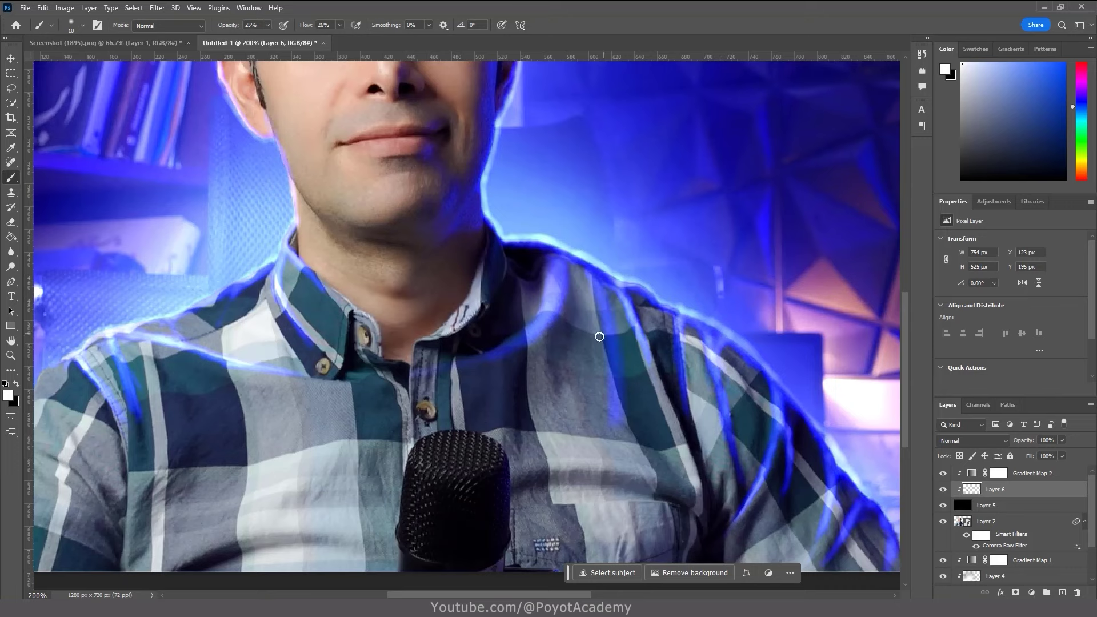
- Paint thin rim light along both sides of the head and the left cheek, adding highlight strands across the hair
drag(905, 375, 903, 297)
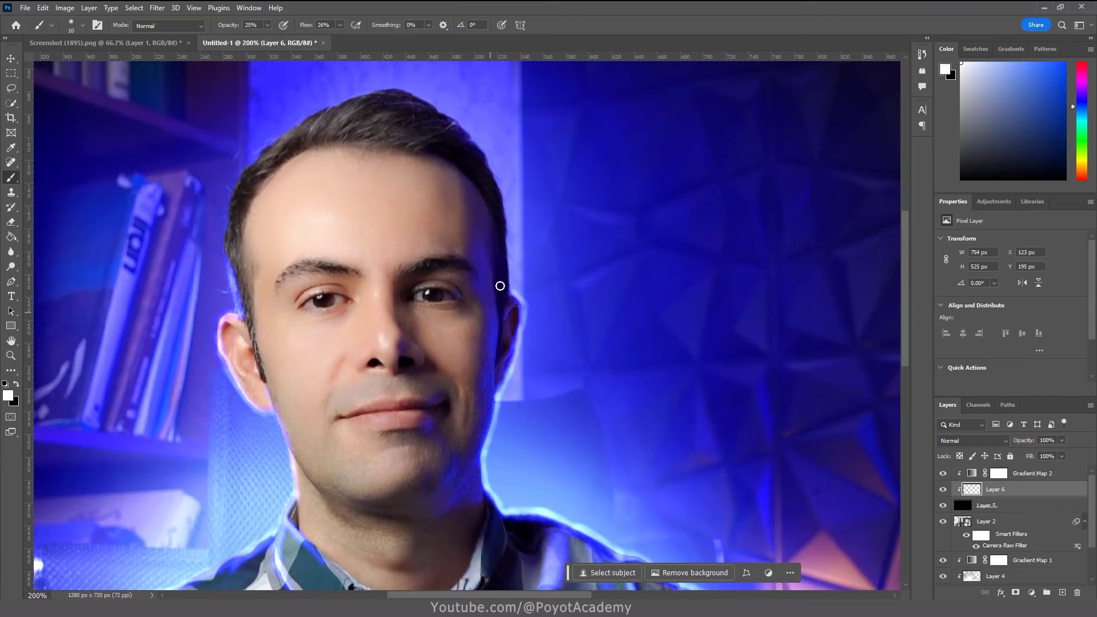
mouse_move(513, 262)
mouse_down()
mouse_move(514, 297)
mouse_move(494, 186)
mouse_up()
mouse_move(222, 244)
mouse_down()
mouse_move(231, 202)
mouse_move(271, 170)
mouse_move(229, 199)
mouse_move(249, 178)
mouse_move(229, 184)
mouse_move(231, 196)
mouse_move(284, 139)
mouse_move(245, 176)
mouse_move(268, 160)
mouse_move(270, 191)
mouse_move(231, 208)
mouse_move(271, 226)
mouse_move(236, 269)
mouse_move(268, 313)
mouse_move(261, 367)
mouse_move(256, 310)
mouse_move(278, 394)
mouse_up()
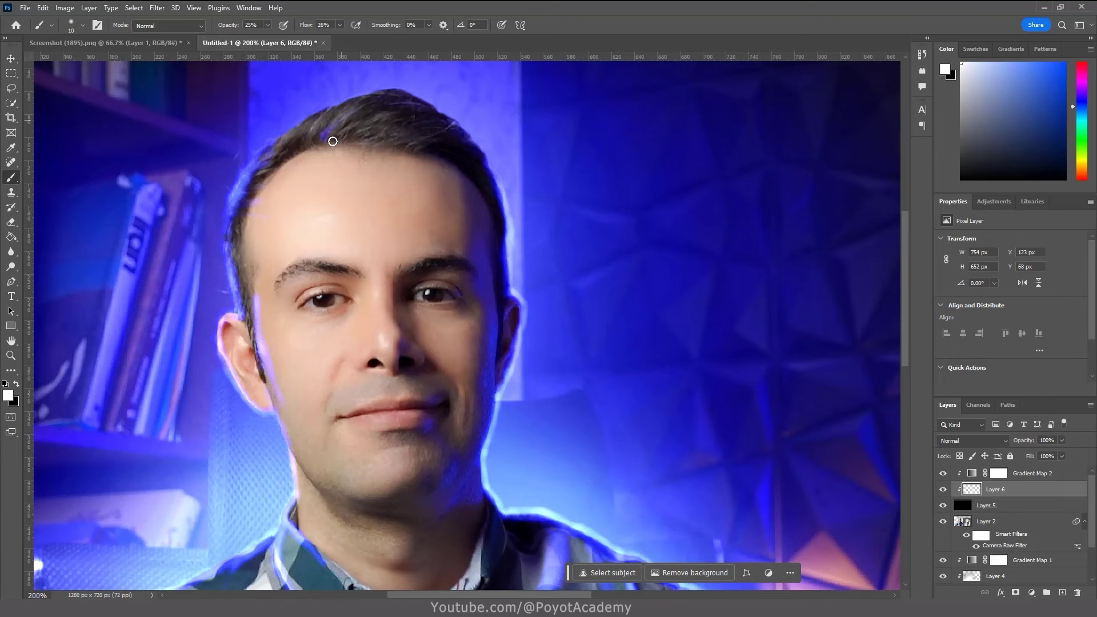
mouse_move(363, 126)
mouse_down()
mouse_move(367, 135)
mouse_move(431, 113)
mouse_move(407, 147)
mouse_move(422, 143)
mouse_move(398, 139)
mouse_move(421, 143)
mouse_move(345, 139)
mouse_move(443, 152)
mouse_move(463, 167)
mouse_move(487, 196)
mouse_move(509, 273)
mouse_move(488, 164)
mouse_move(411, 75)
mouse_move(423, 97)
mouse_move(451, 104)
mouse_move(341, 128)
mouse_up()
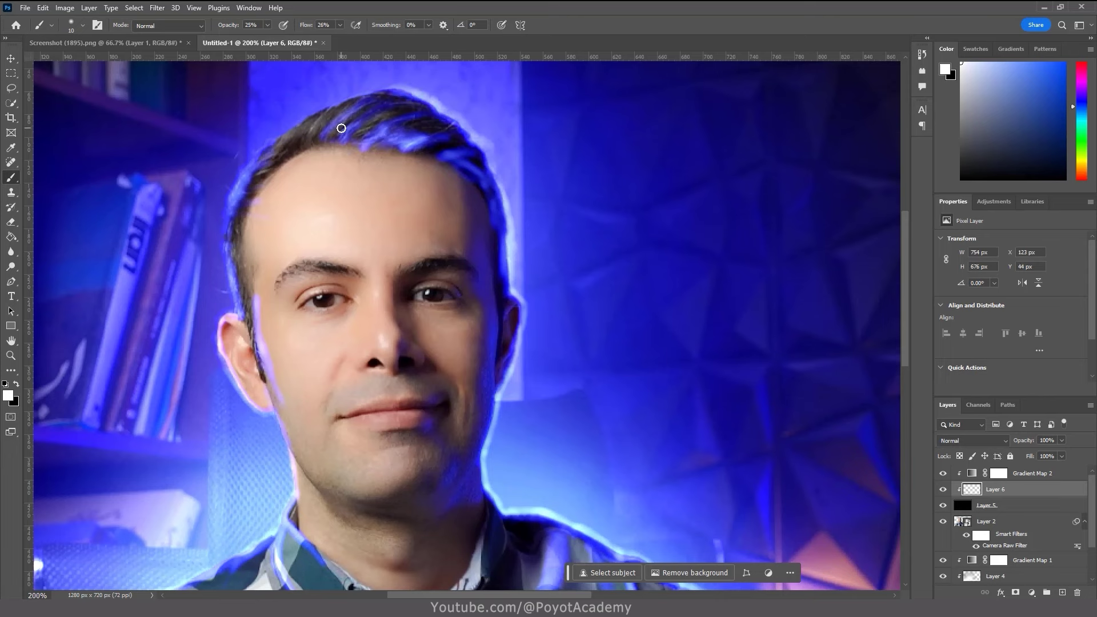
- Enlarge the brush to 22 px and paint softer light along the outer edge of the right shoulder
click(11, 355)
alt+click(418, 440)
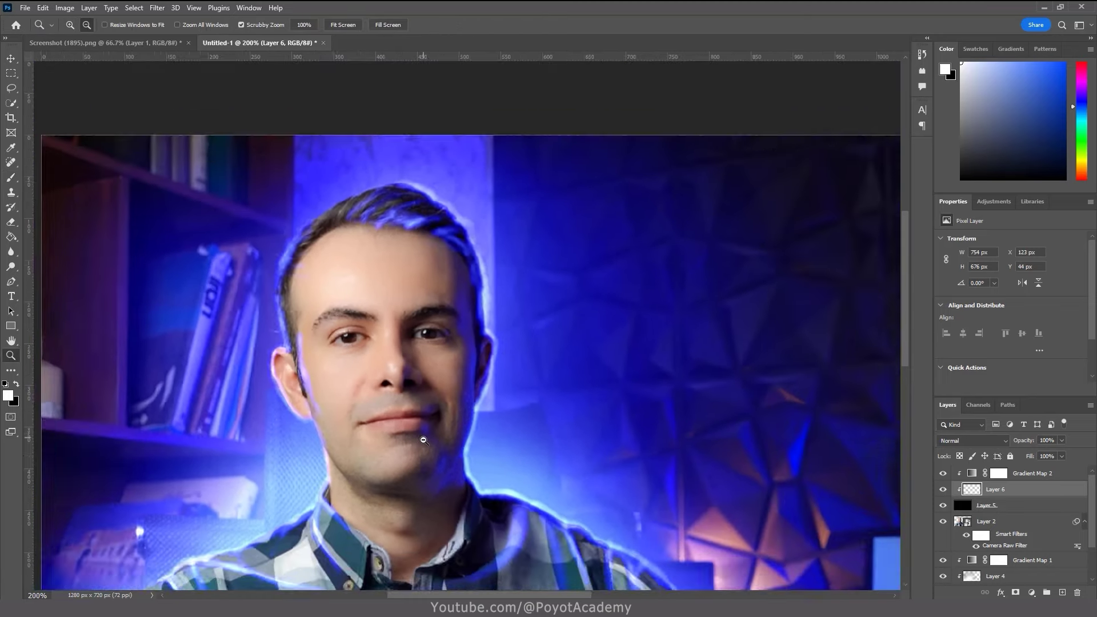
scroll(911, 406, down, 1)
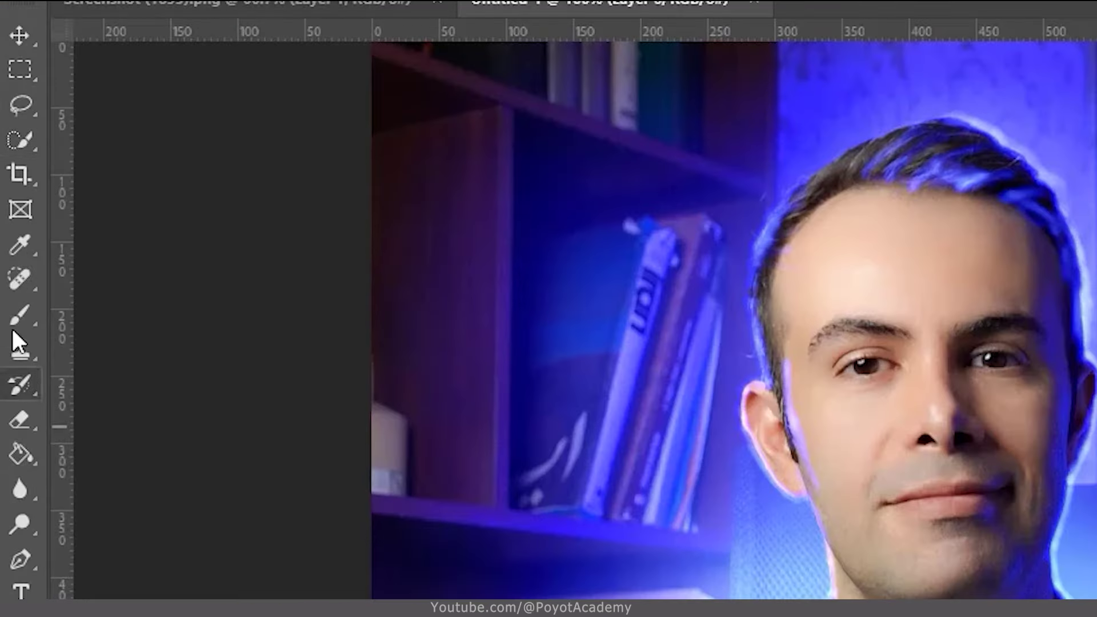
click(17, 317)
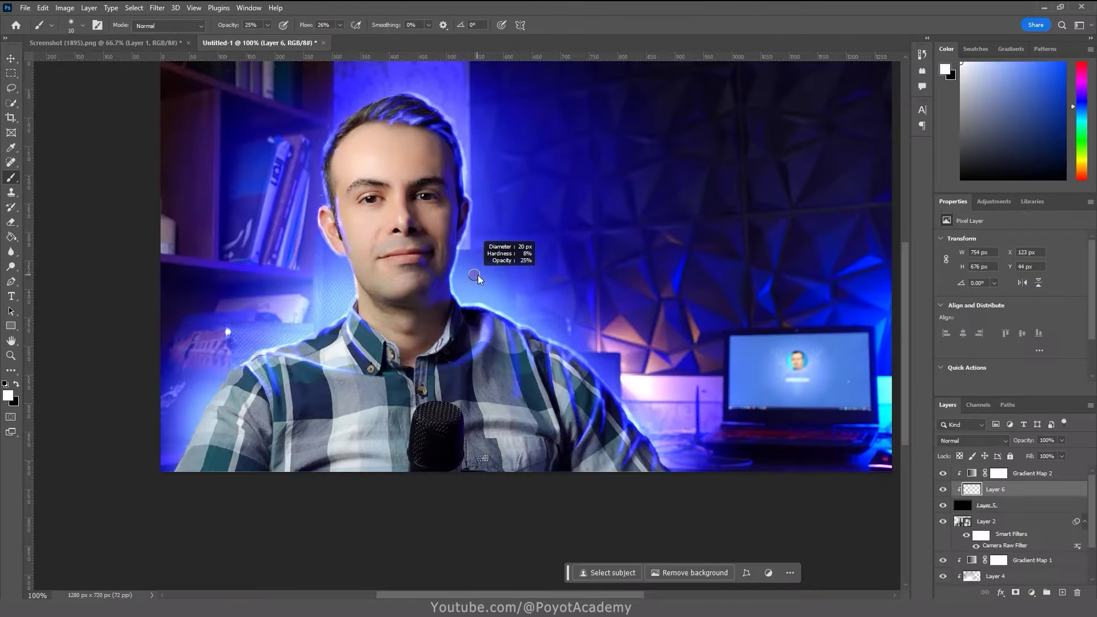
mouse_move(476, 278)
mouse_down()
mouse_move(463, 255)
mouse_move(464, 288)
mouse_move(501, 305)
mouse_move(465, 285)
mouse_move(470, 180)
mouse_move(481, 172)
mouse_move(482, 230)
mouse_up()
mouse_move(495, 296)
mouse_down()
mouse_move(530, 310)
mouse_move(547, 336)
mouse_move(515, 323)
mouse_move(565, 328)
mouse_up()
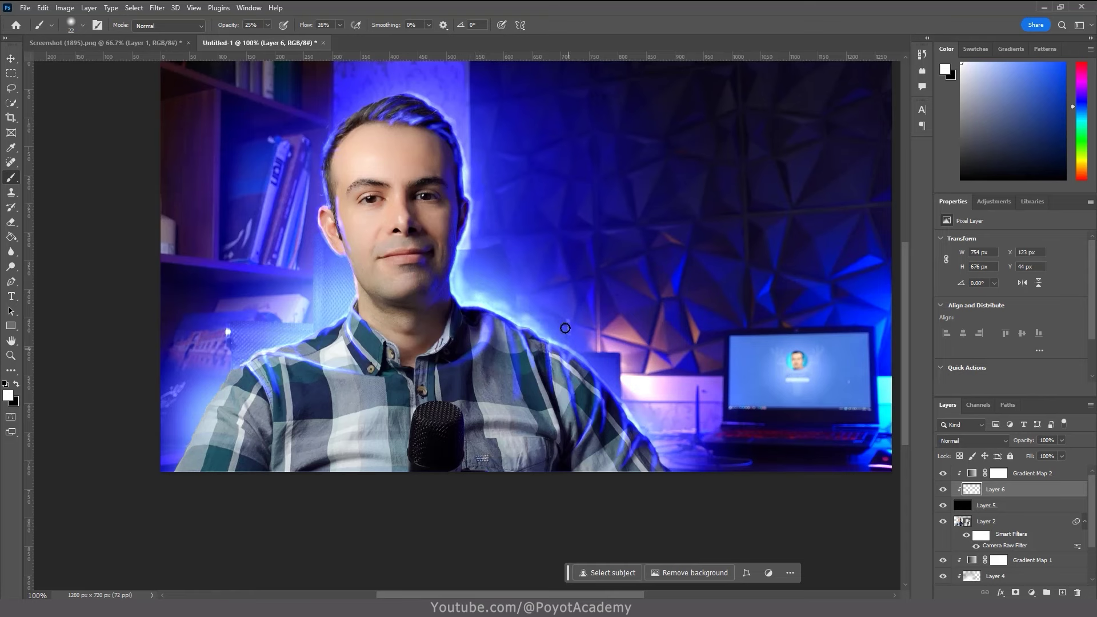
- Paint soft rim light beside the left side of the neck and along the left shoulder and sleeve
mouse_move(358, 294)
mouse_down()
mouse_move(349, 270)
mouse_move(347, 293)
mouse_up()
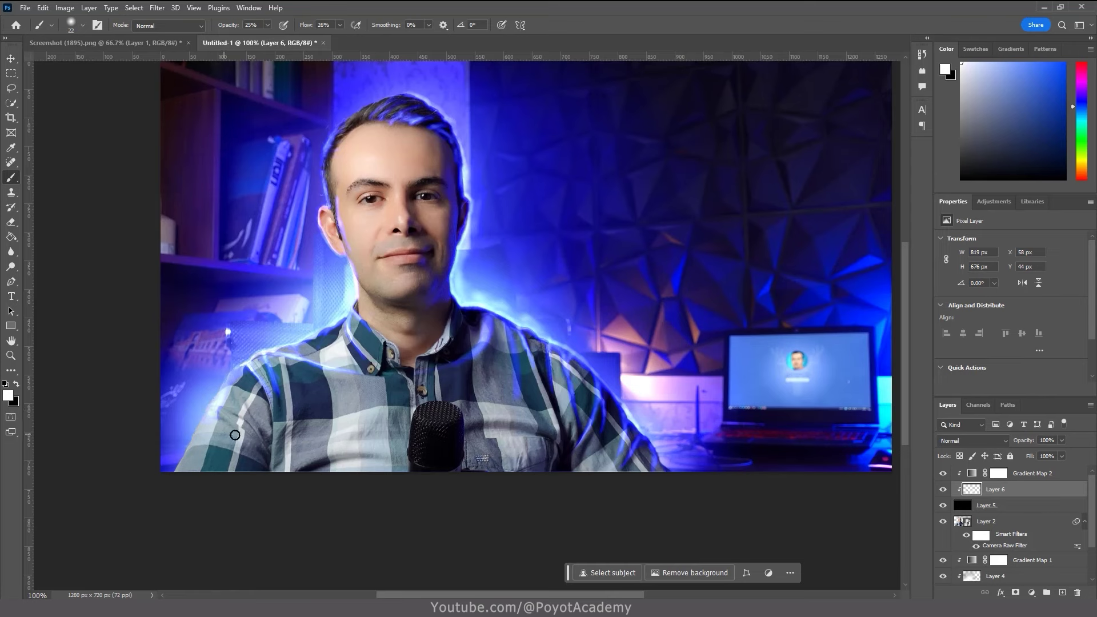
mouse_move(231, 422)
mouse_down()
mouse_move(215, 390)
mouse_move(198, 428)
mouse_up()
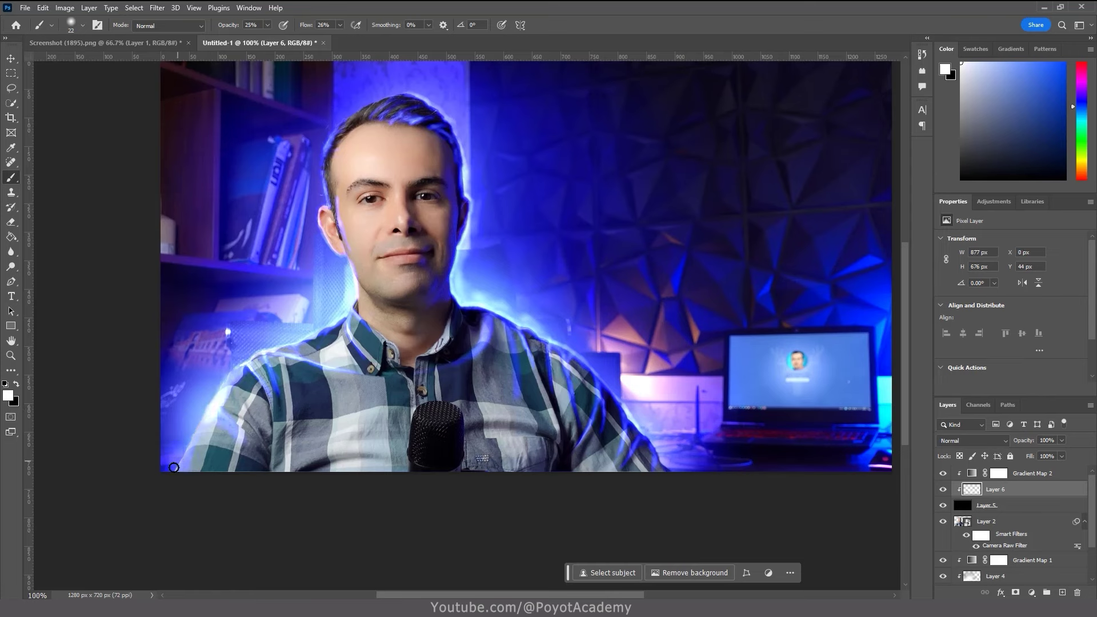
mouse_move(170, 461)
mouse_down()
mouse_move(192, 403)
mouse_move(212, 386)
mouse_up()
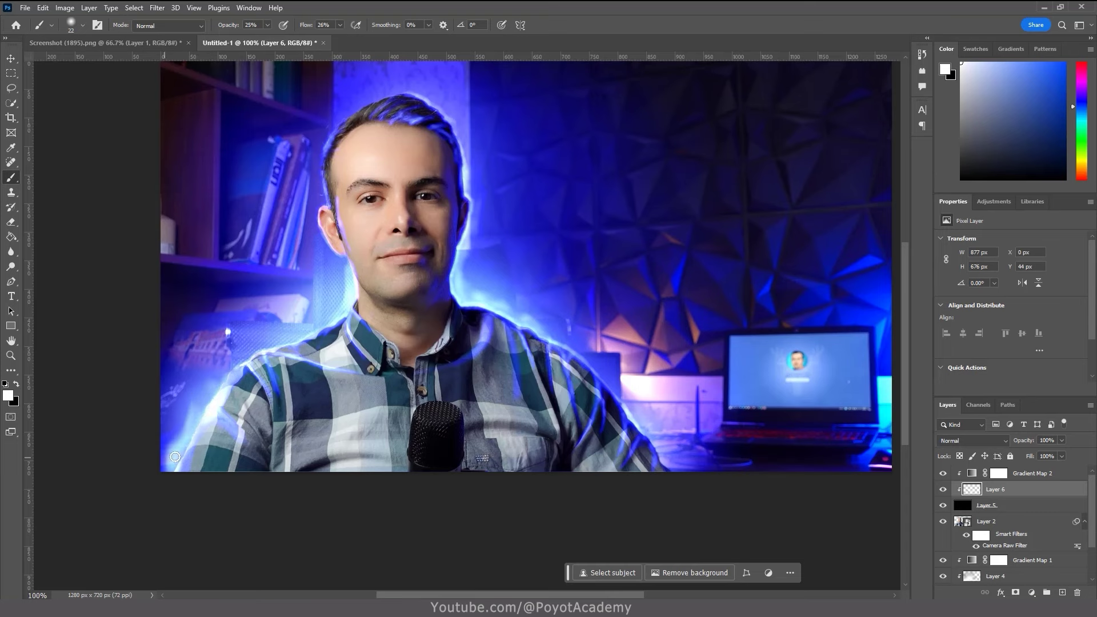
drag(178, 461, 175, 445)
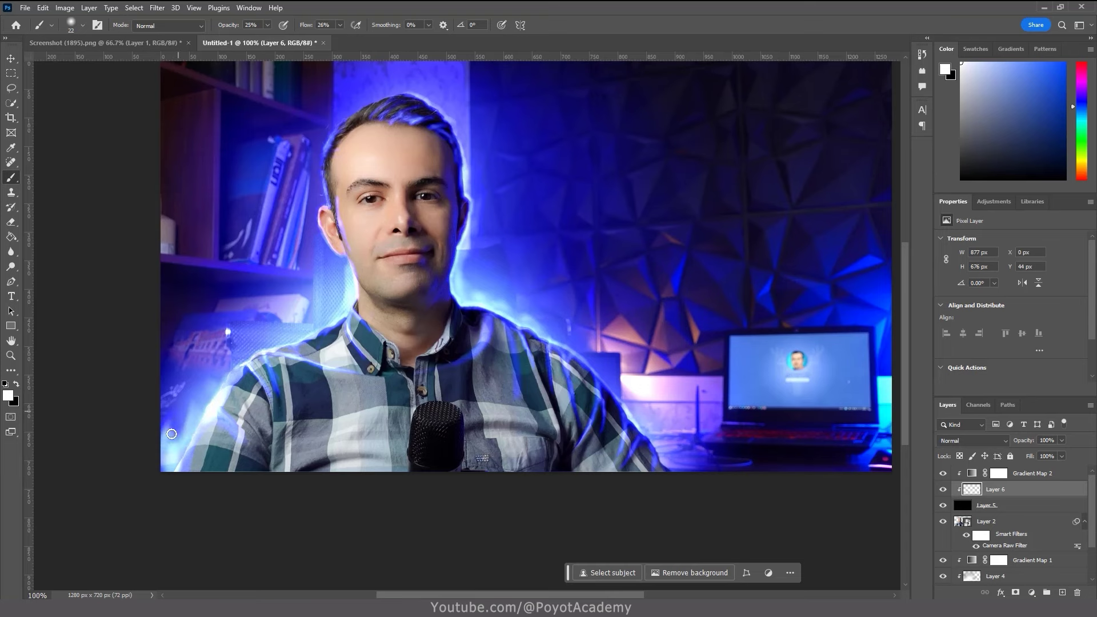
- Paint vertical light streaks over the bookshelf background at left, plus extra strokes on the shirt's right side and right shoulder
drag(182, 393, 183, 392)
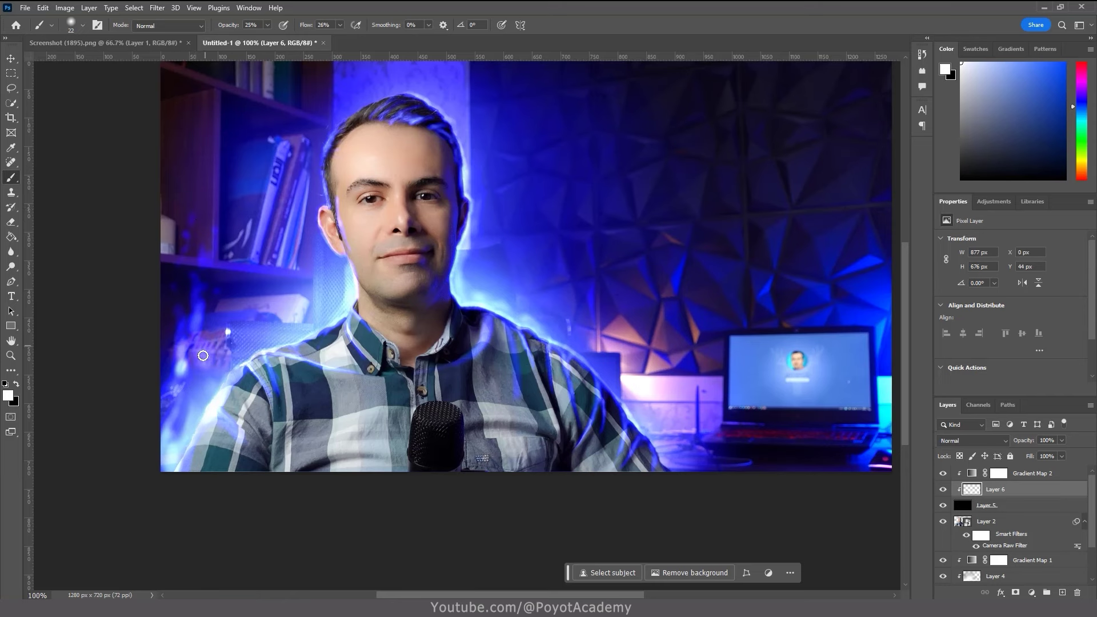
drag(208, 341, 209, 334)
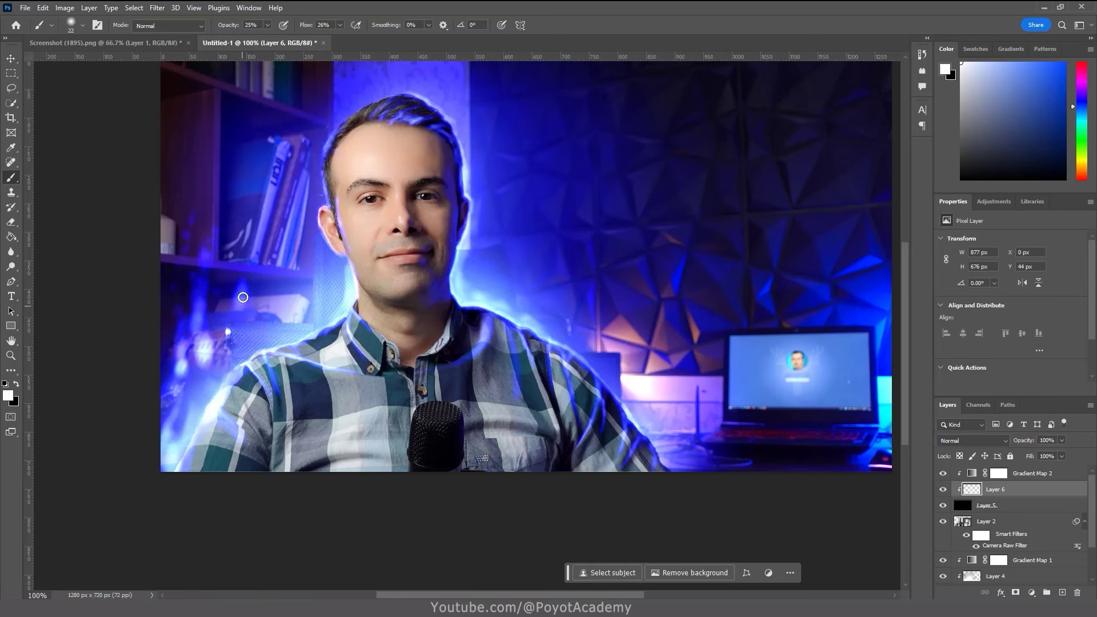
drag(244, 229, 244, 197)
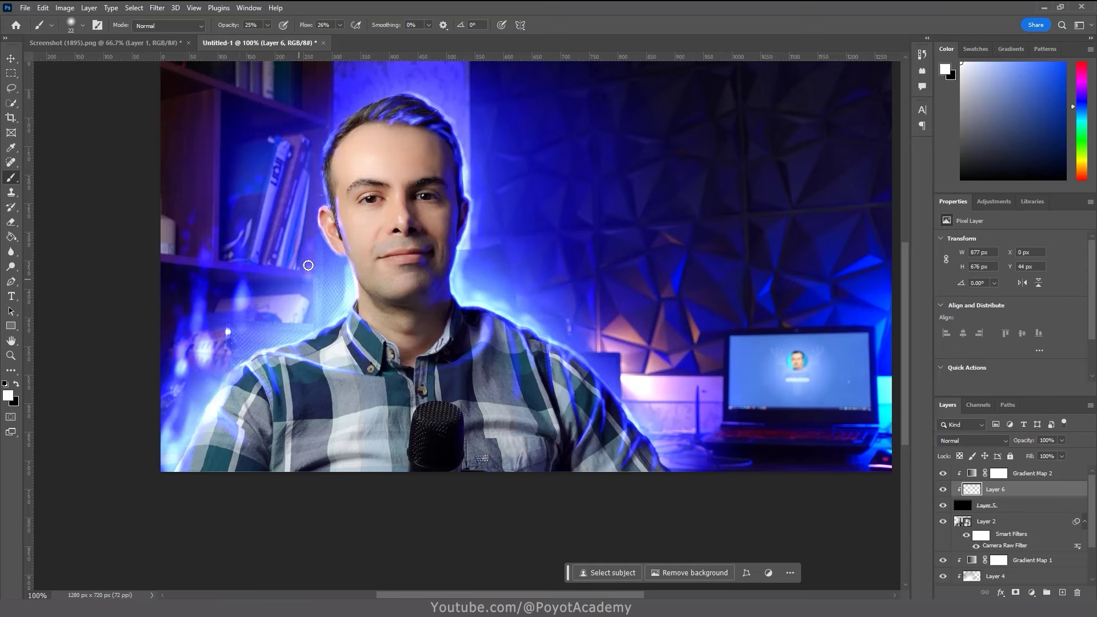
drag(308, 276, 308, 257)
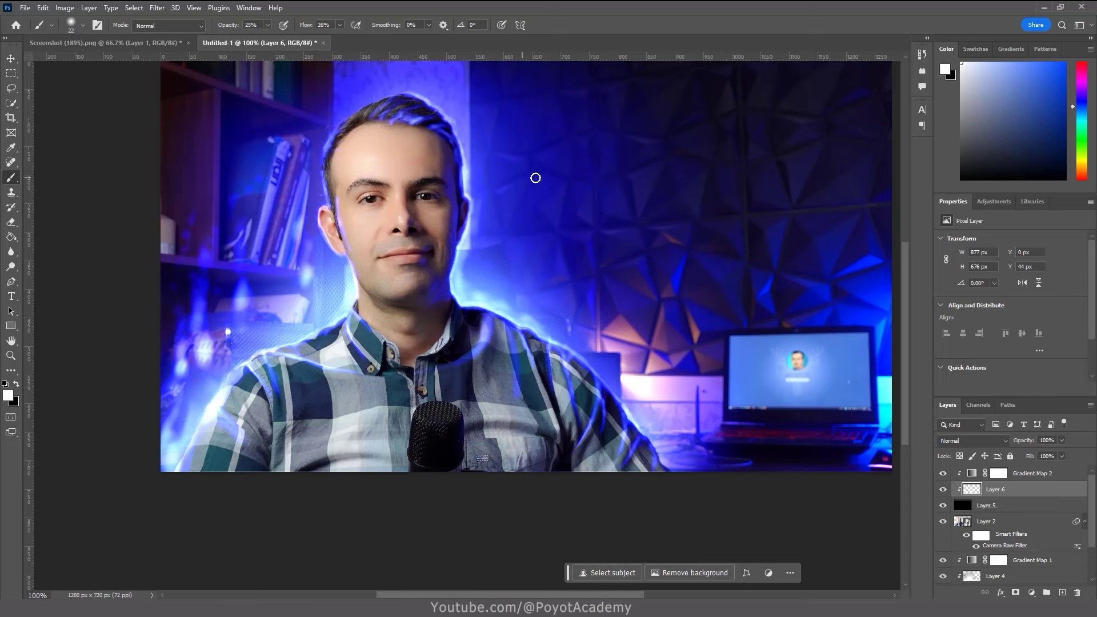
mouse_move(509, 326)
mouse_down()
mouse_move(493, 314)
mouse_move(516, 410)
mouse_up()
mouse_move(542, 351)
mouse_down()
mouse_move(547, 375)
mouse_move(588, 365)
mouse_up()
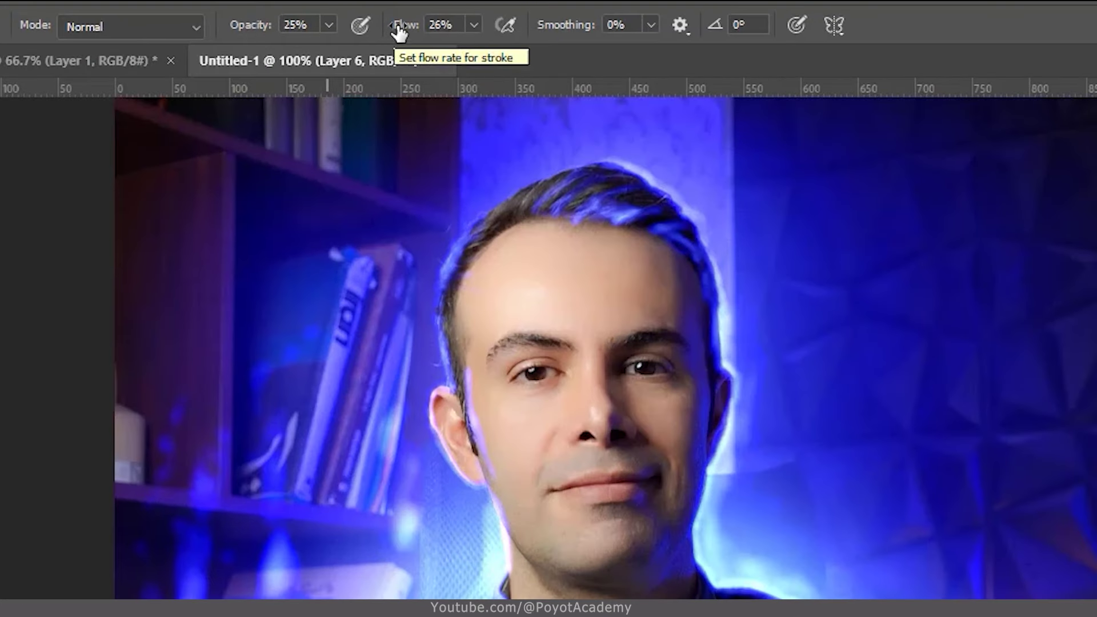
- Set the brush flow to 44% and opacity to 43%, undo a test stroke, and paint light streaks on the shirt's left chest
drag(404, 28, 413, 35)
drag(251, 36, 263, 32)
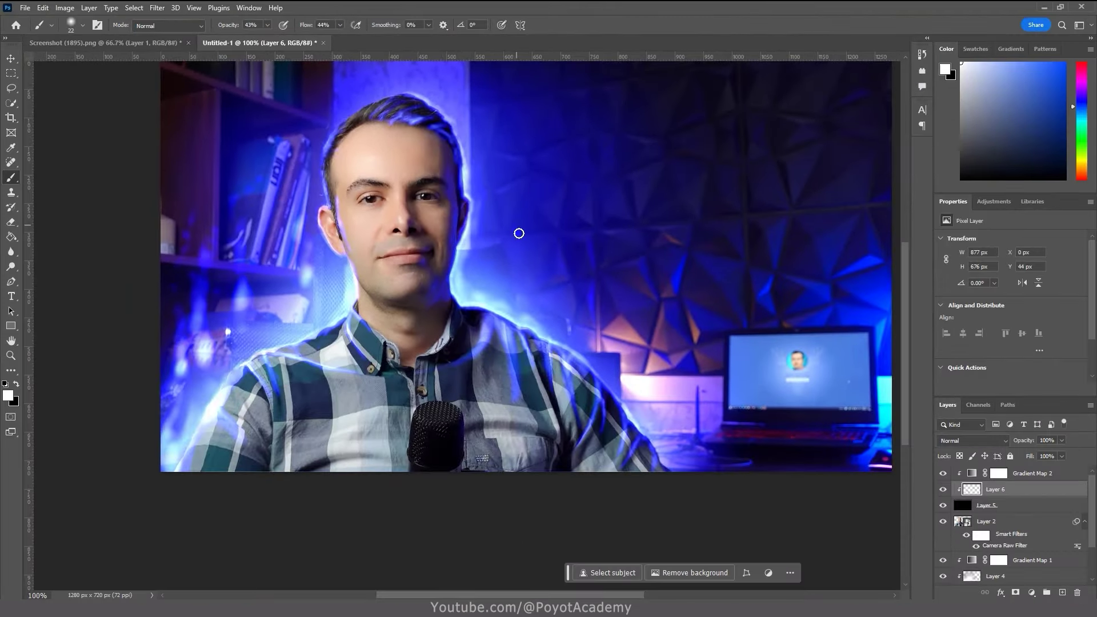
mouse_move(519, 233)
mouse_down()
mouse_move(521, 252)
mouse_move(532, 232)
mouse_move(525, 257)
mouse_move(537, 235)
mouse_move(520, 254)
mouse_move(528, 240)
mouse_move(552, 239)
mouse_up()
key(ctrl+z)
key(ctrl+z)
mouse_move(299, 356)
mouse_down()
mouse_move(323, 380)
mouse_move(334, 423)
mouse_up()
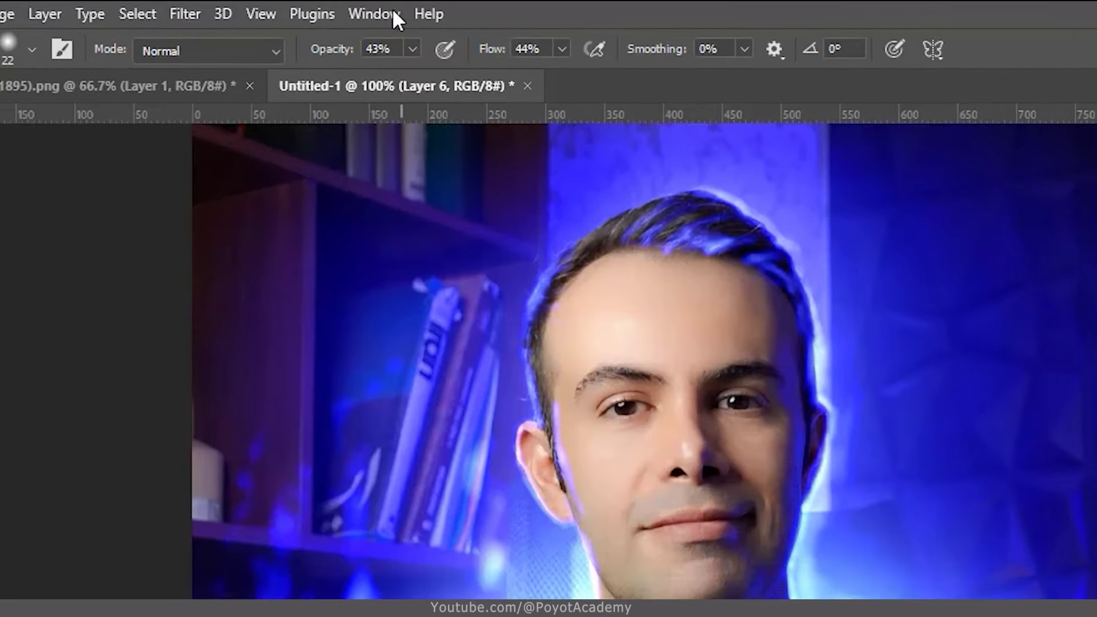
- With a larger black brush at 27% opacity and 26% flow, fade the glow right of the man and the streaks over the bookshelf
mouse_move(335, 55)
mouse_down()
mouse_move(318, 49)
mouse_move(328, 50)
mouse_up()
mouse_move(495, 55)
mouse_down()
mouse_move(472, 54)
mouse_move(488, 58)
mouse_up()
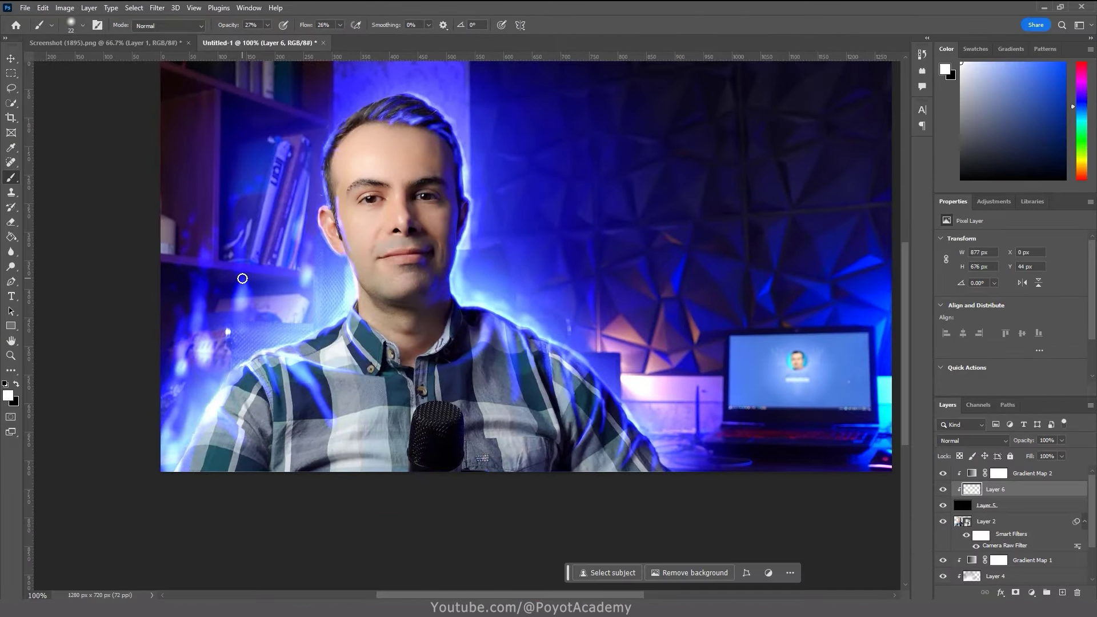
key(x)
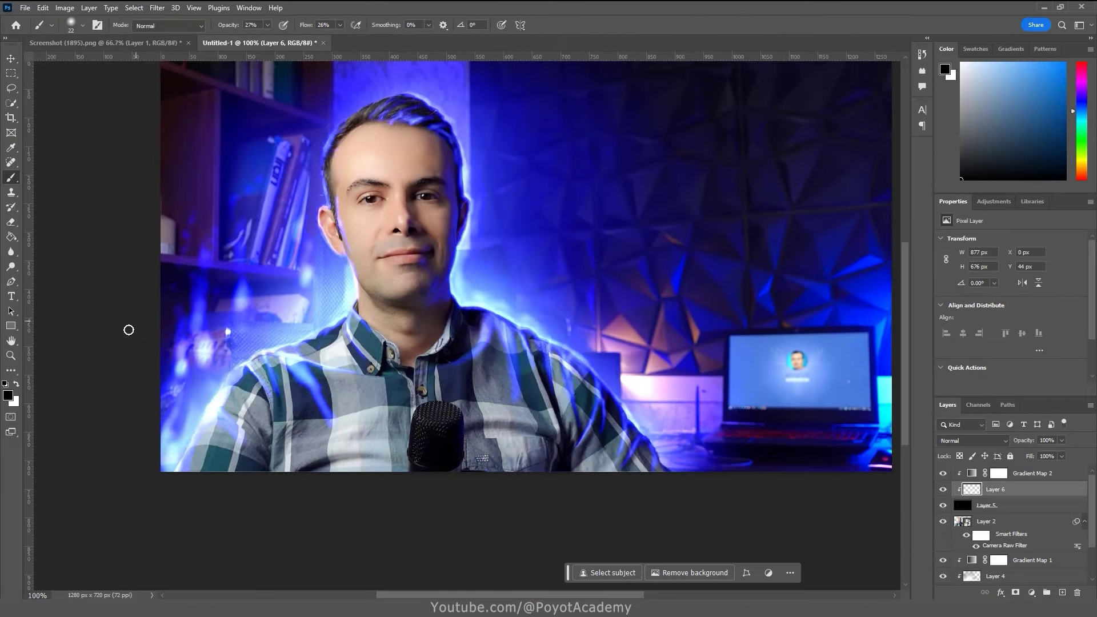
drag(557, 277, 580, 278)
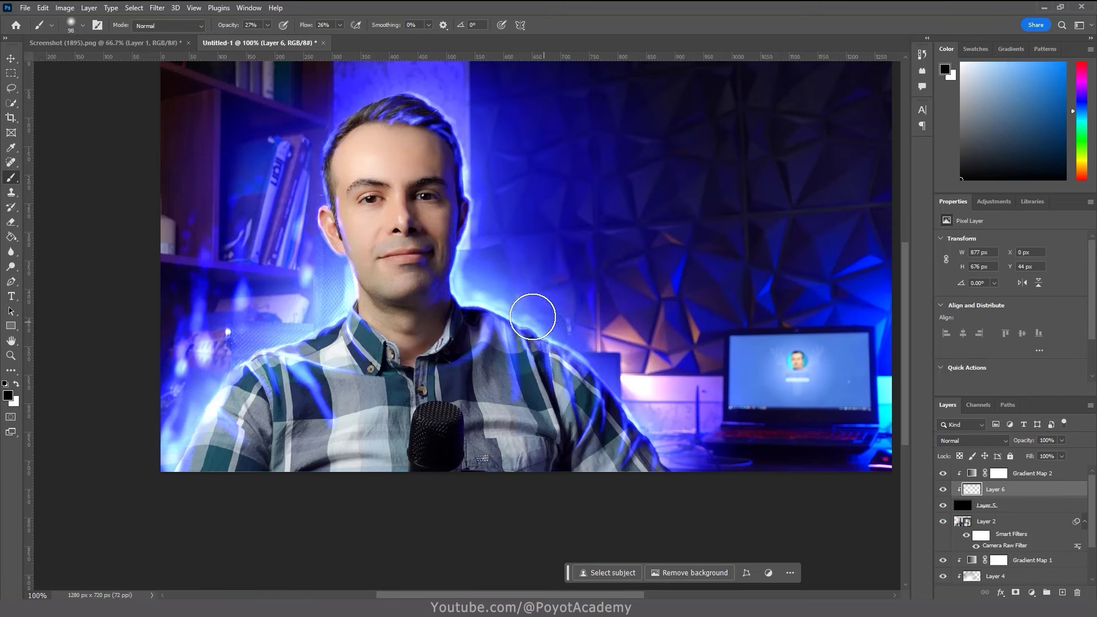
mouse_move(492, 295)
mouse_down()
mouse_move(470, 274)
mouse_move(477, 236)
mouse_up()
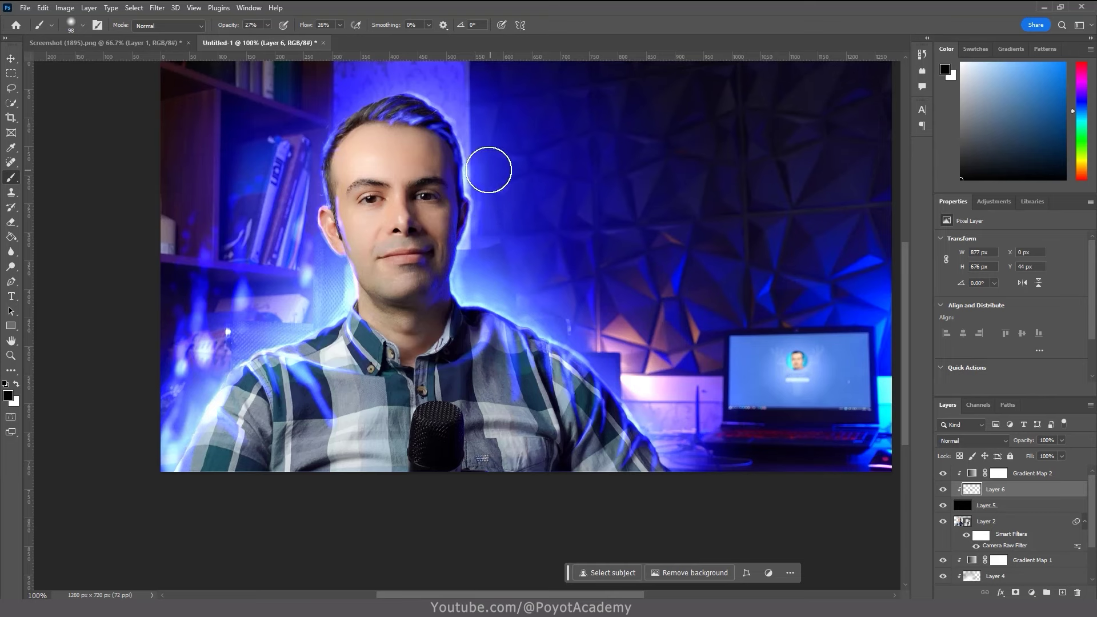
mouse_move(240, 289)
mouse_down()
mouse_move(170, 357)
mouse_move(198, 359)
mouse_move(186, 359)
mouse_move(214, 248)
mouse_move(191, 226)
mouse_move(180, 306)
mouse_move(191, 377)
mouse_move(164, 446)
mouse_move(178, 445)
mouse_move(201, 392)
mouse_move(167, 450)
mouse_move(191, 392)
mouse_move(303, 306)
mouse_move(290, 157)
mouse_move(264, 178)
mouse_move(208, 182)
mouse_up()
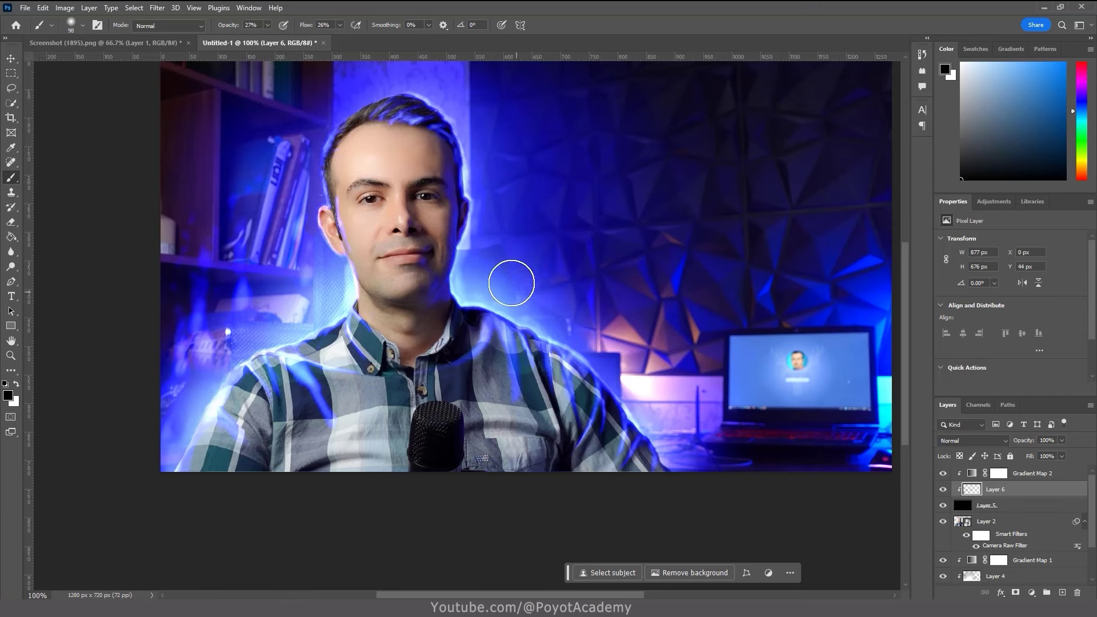
- Fade the painted light on the hair, collar, shirt, left arm and surrounding background with black, and undo the last stroke
mouse_move(468, 130)
mouse_down()
mouse_move(413, 101)
mouse_move(452, 117)
mouse_move(477, 168)
mouse_move(397, 121)
mouse_move(444, 166)
mouse_move(431, 232)
mouse_move(459, 167)
mouse_move(467, 182)
mouse_move(448, 151)
mouse_move(410, 123)
mouse_move(380, 122)
mouse_move(327, 151)
mouse_move(381, 225)
mouse_move(341, 213)
mouse_move(330, 187)
mouse_move(348, 223)
mouse_up()
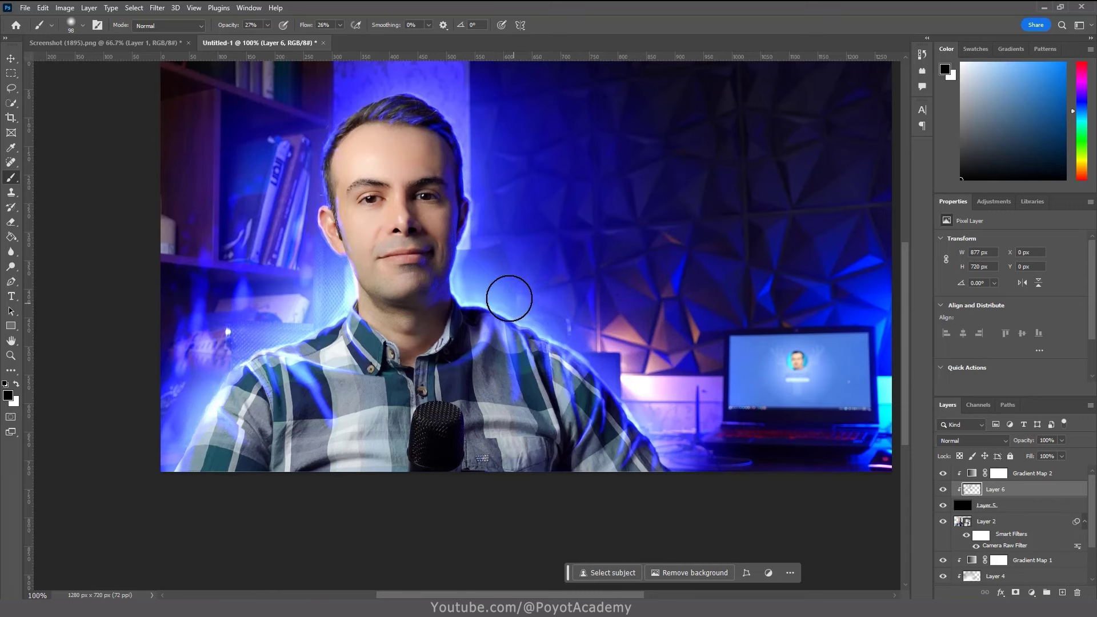
mouse_move(343, 326)
mouse_down()
mouse_move(350, 451)
mouse_move(289, 394)
mouse_move(306, 371)
mouse_move(483, 395)
mouse_up()
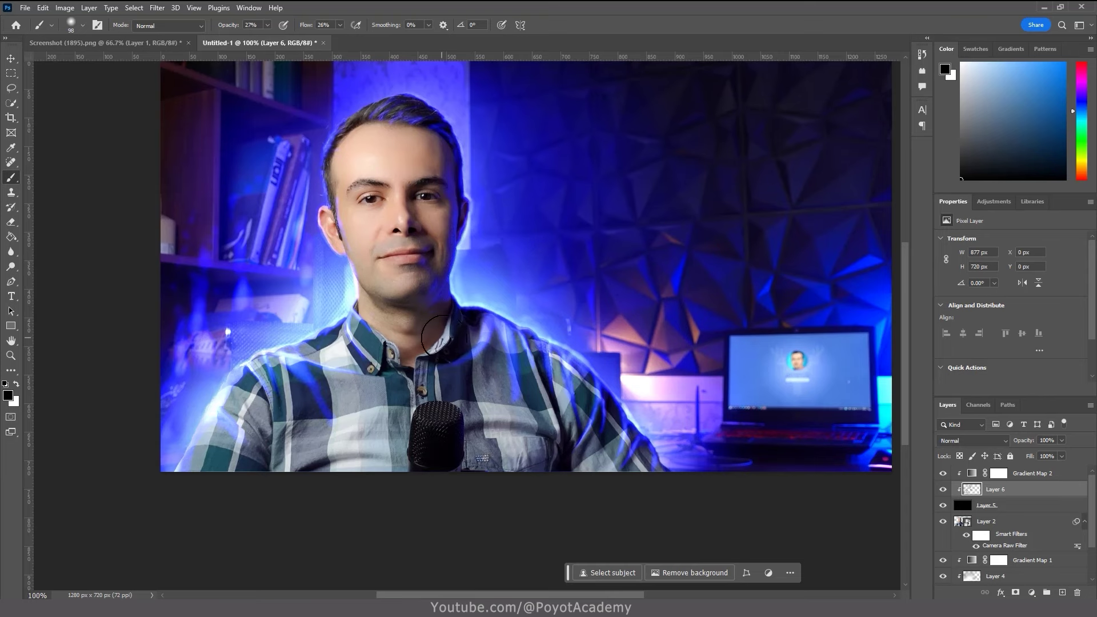
mouse_move(730, 301)
mouse_down()
mouse_move(683, 308)
mouse_move(738, 329)
mouse_up()
mouse_move(213, 316)
mouse_down()
mouse_move(228, 362)
mouse_move(169, 402)
mouse_move(187, 357)
mouse_move(183, 411)
mouse_move(161, 421)
mouse_move(147, 456)
mouse_up()
mouse_move(215, 306)
mouse_down()
mouse_move(255, 245)
mouse_move(281, 269)
mouse_move(208, 194)
mouse_up()
mouse_move(590, 318)
mouse_down()
mouse_move(573, 269)
mouse_move(580, 252)
mouse_move(670, 287)
mouse_move(670, 297)
mouse_up()
mouse_move(411, 128)
mouse_down()
mouse_move(412, 111)
mouse_move(440, 122)
mouse_move(456, 154)
mouse_move(291, 147)
mouse_move(318, 139)
mouse_up()
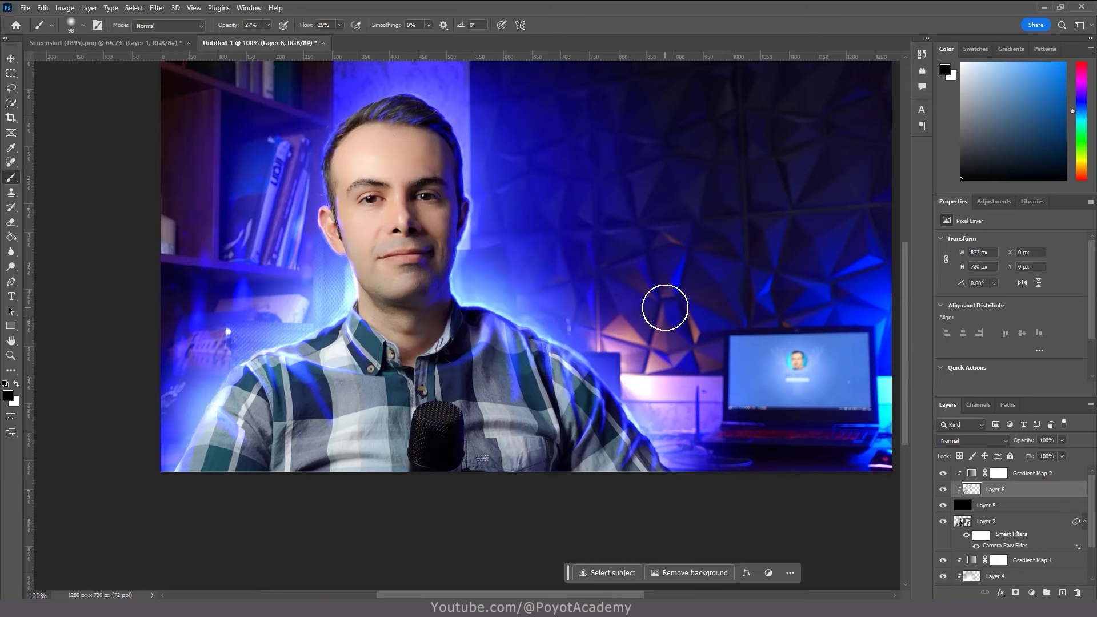
key(ctrl+z)
- Switch back to white, shrink the brush to 12 px, and repaint crisp rim light along the neck, shoulders and sleeves
key(x)
key(bracketleft)
key(bracketleft)
key(bracketleft)
key(bracketleft)
key(bracketleft)
key(bracketleft)
key(bracketleft)
key(bracketleft)
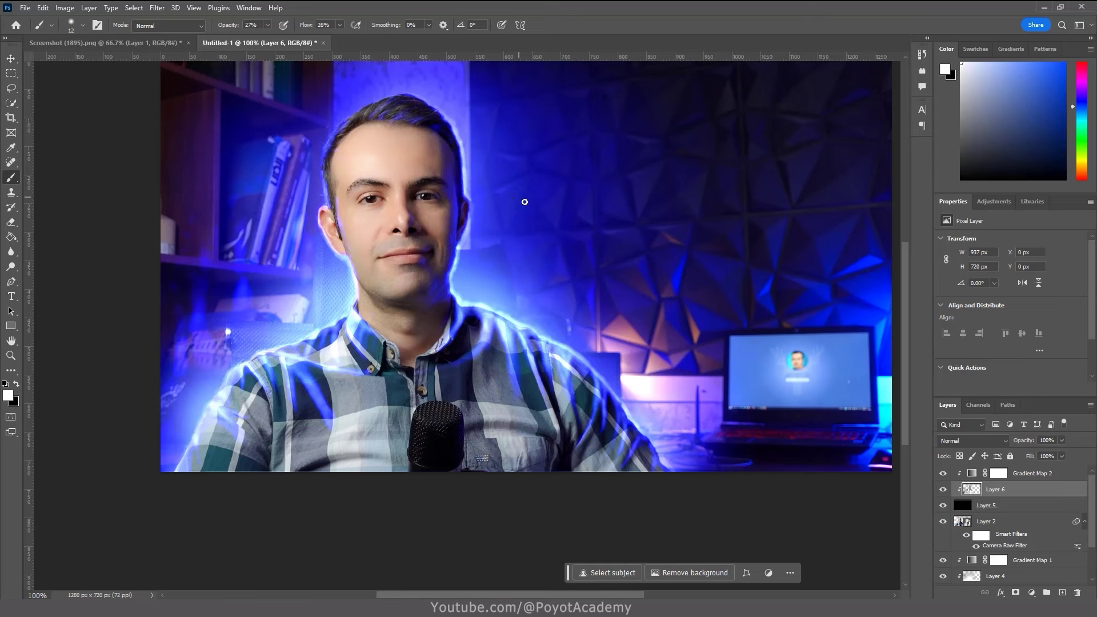
- Enlarge the brush to 200 px, set opacity to 14% and flow to 23%, and paint a soft glow over the shirt and shoulders
mouse_move(543, 210)
mouse_down()
mouse_move(575, 221)
mouse_move(547, 228)
mouse_move(594, 227)
mouse_up()
drag(583, 209, 580, 209)
drag(226, 31, 221, 32)
drag(303, 26, 302, 27)
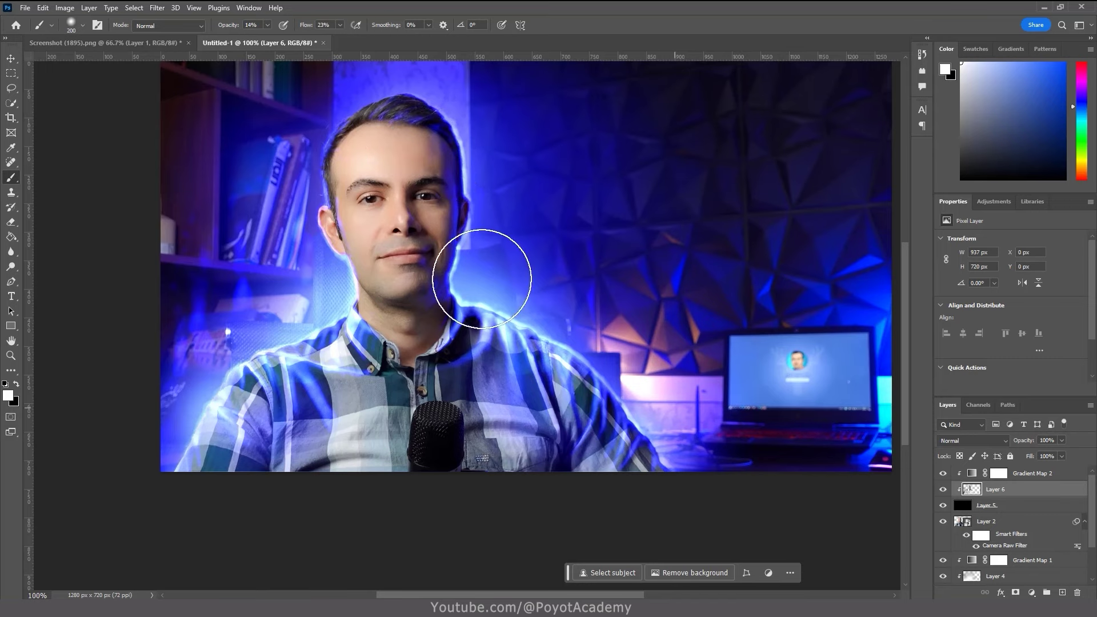
drag(542, 278, 506, 286)
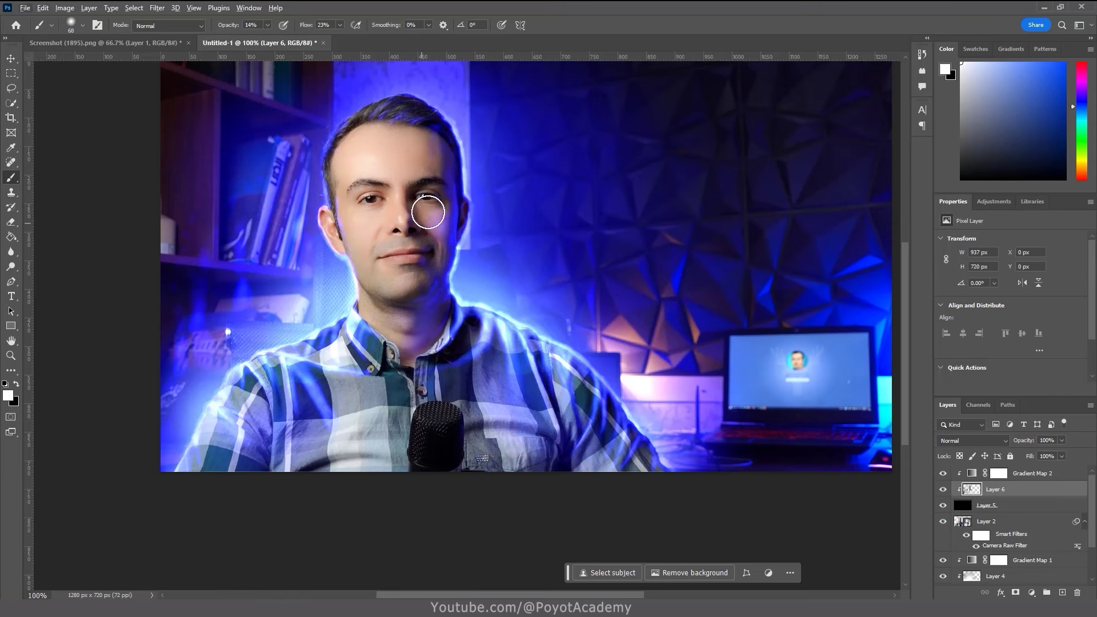
- Switch to black and fade the blue light over the face, neck, shirt placket and microphone
key(x)
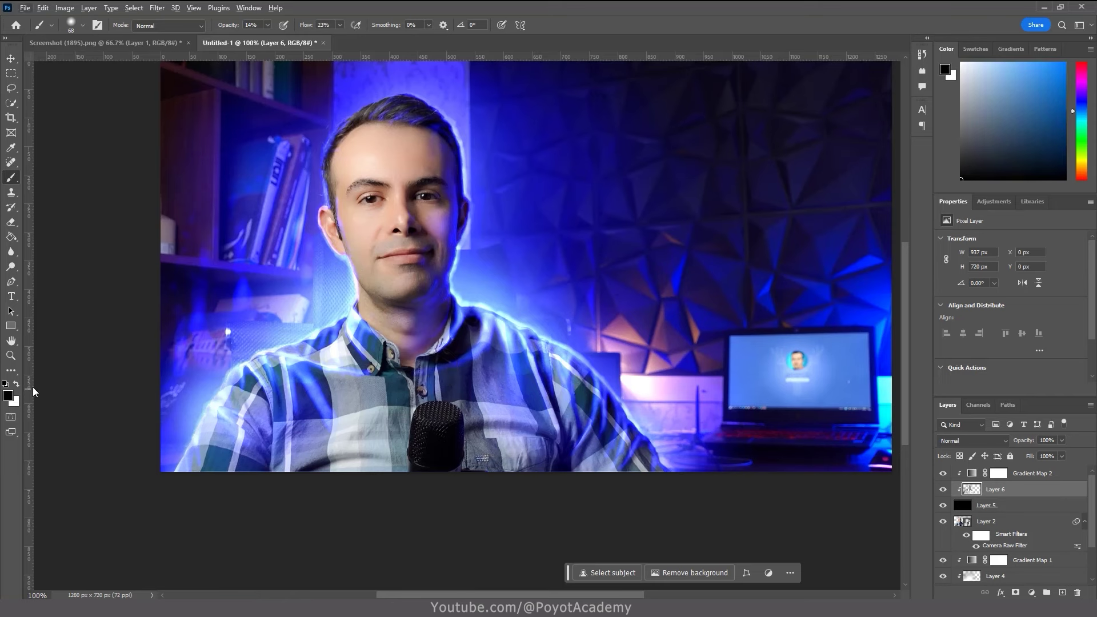
mouse_move(416, 359)
mouse_down()
mouse_move(414, 326)
mouse_move(426, 328)
mouse_up()
mouse_move(436, 232)
mouse_down()
mouse_move(446, 220)
mouse_move(436, 215)
mouse_move(428, 231)
mouse_move(431, 162)
mouse_up()
drag(463, 384, 478, 411)
mouse_move(416, 350)
mouse_down()
mouse_move(409, 340)
mouse_move(487, 417)
mouse_up()
- Shrink the black brush to 10 px, and set its opacity to 24% and flow to 27% for detail work around the collar
click(11, 357)
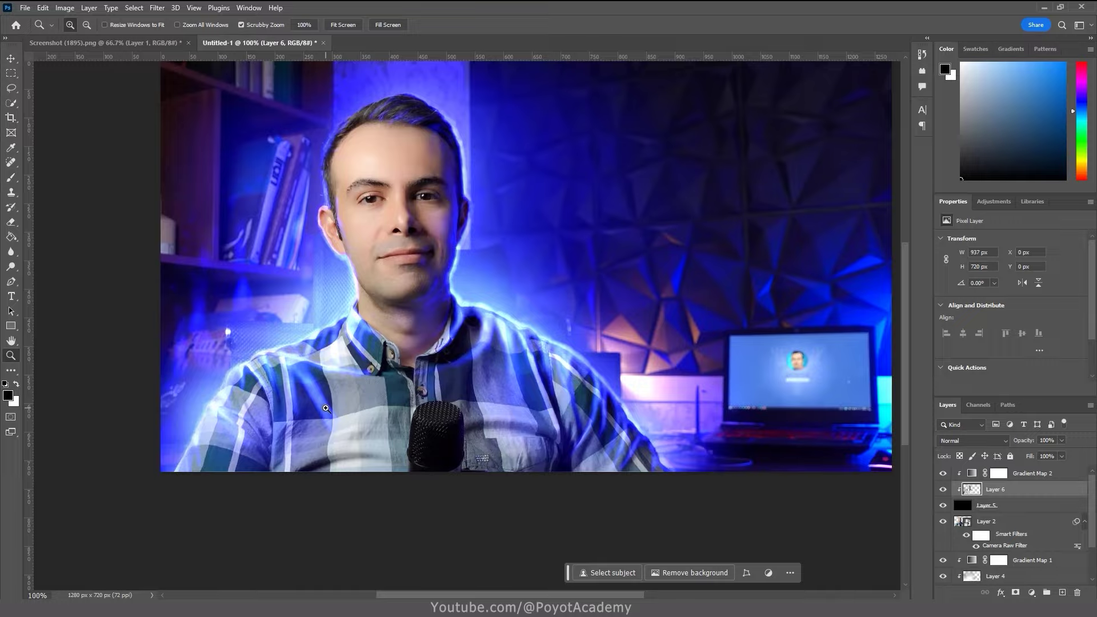
click(326, 408)
click(325, 408)
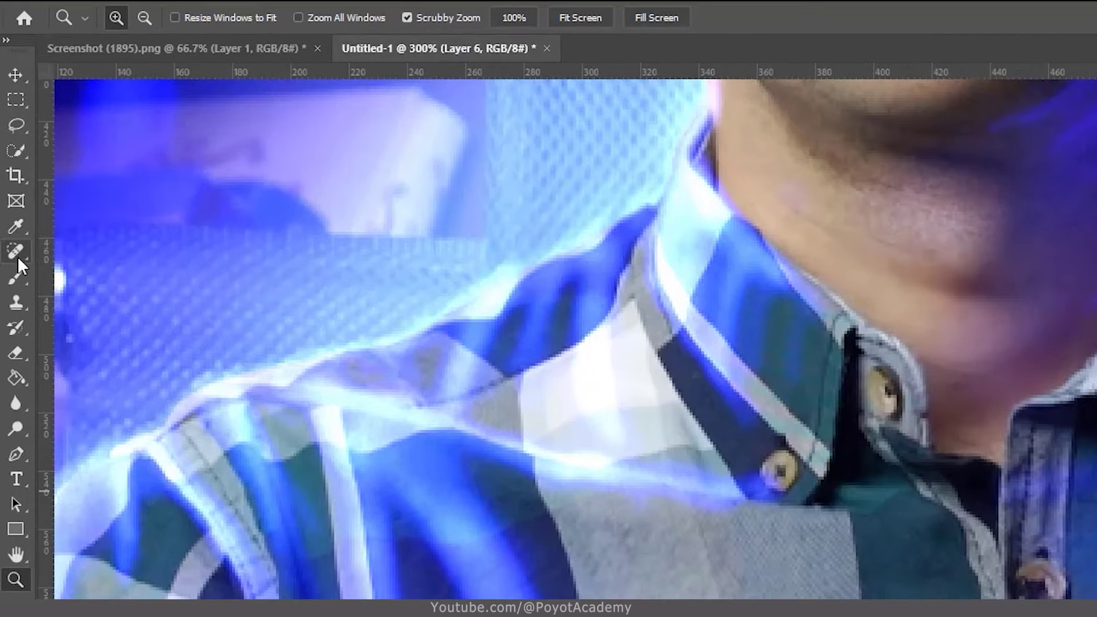
click(17, 271)
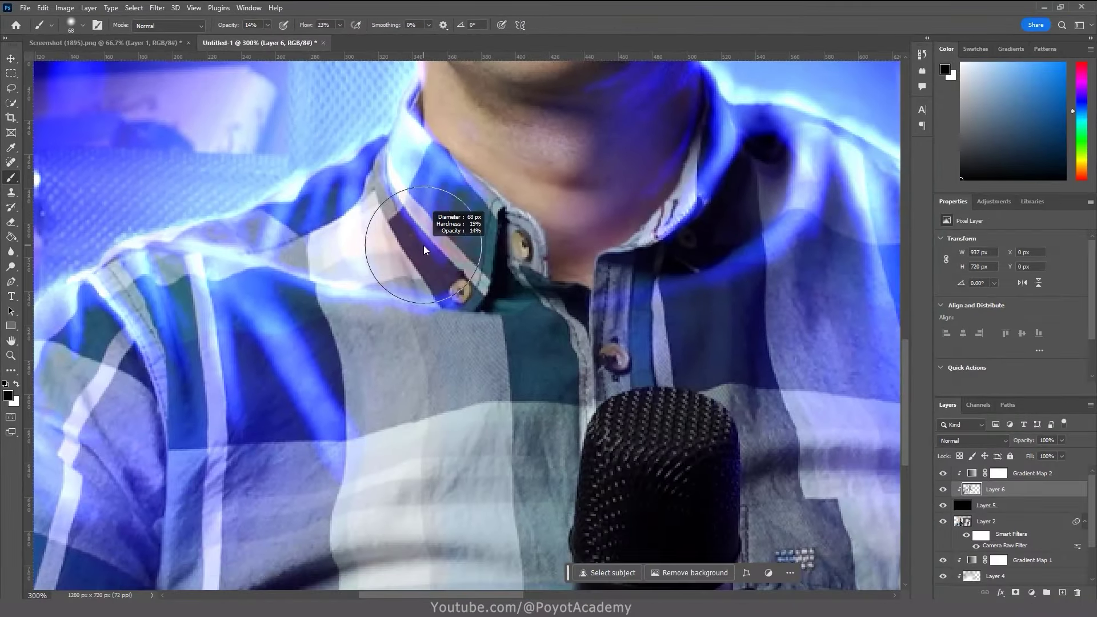
drag(424, 249, 366, 258)
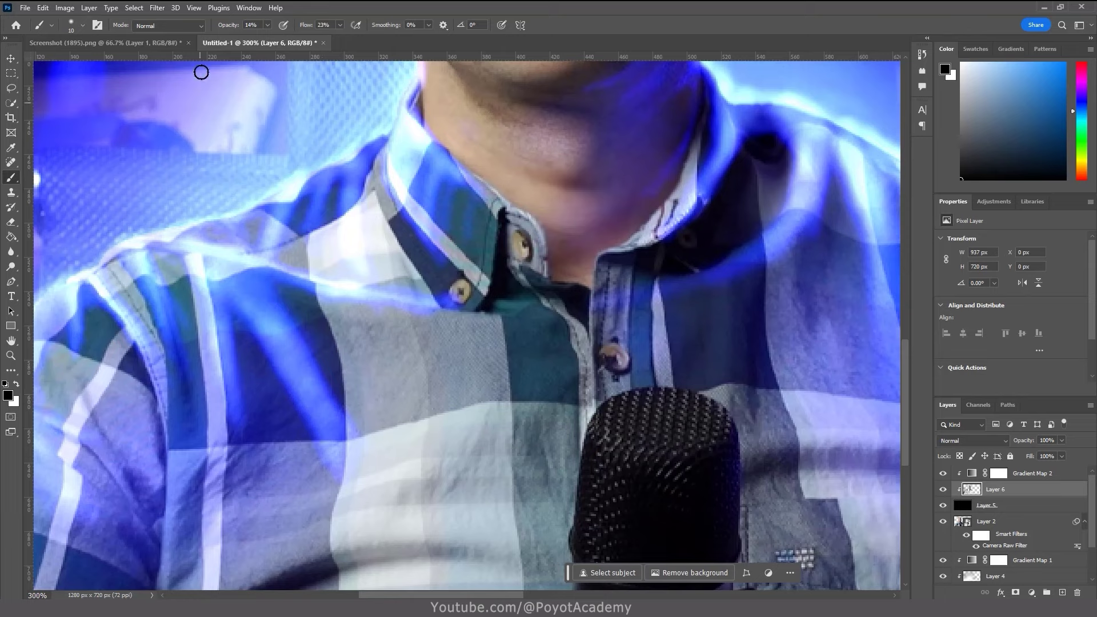
drag(228, 28, 234, 26)
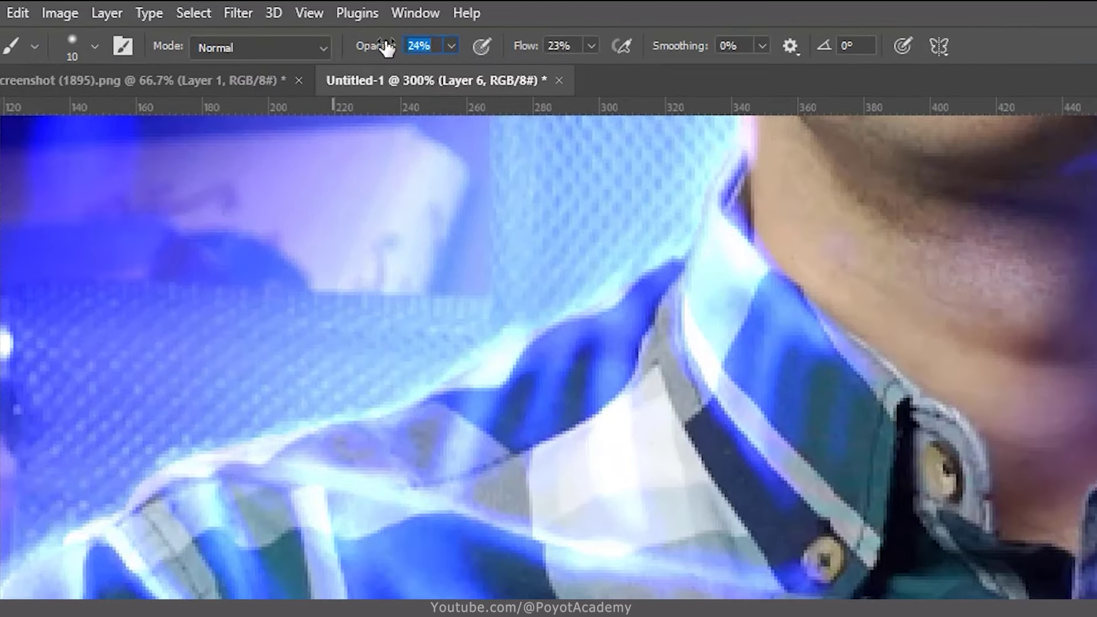
drag(527, 50, 530, 48)
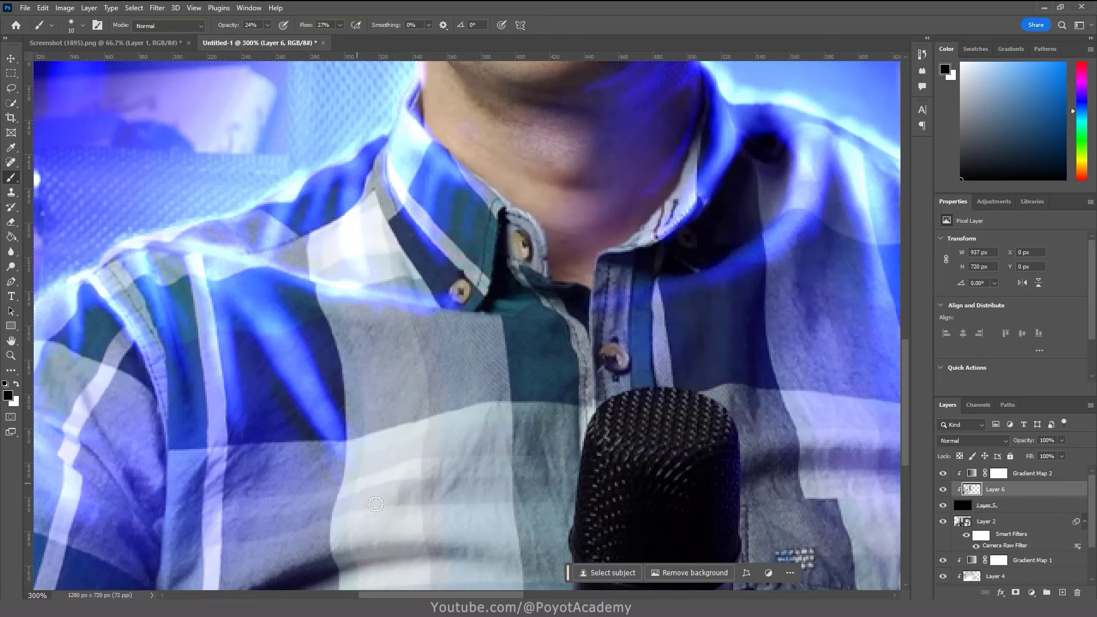
- Enlarge the brush in stages and fade the blue streaks on the shirt's chest below the shoulder with black
drag(393, 389, 409, 390)
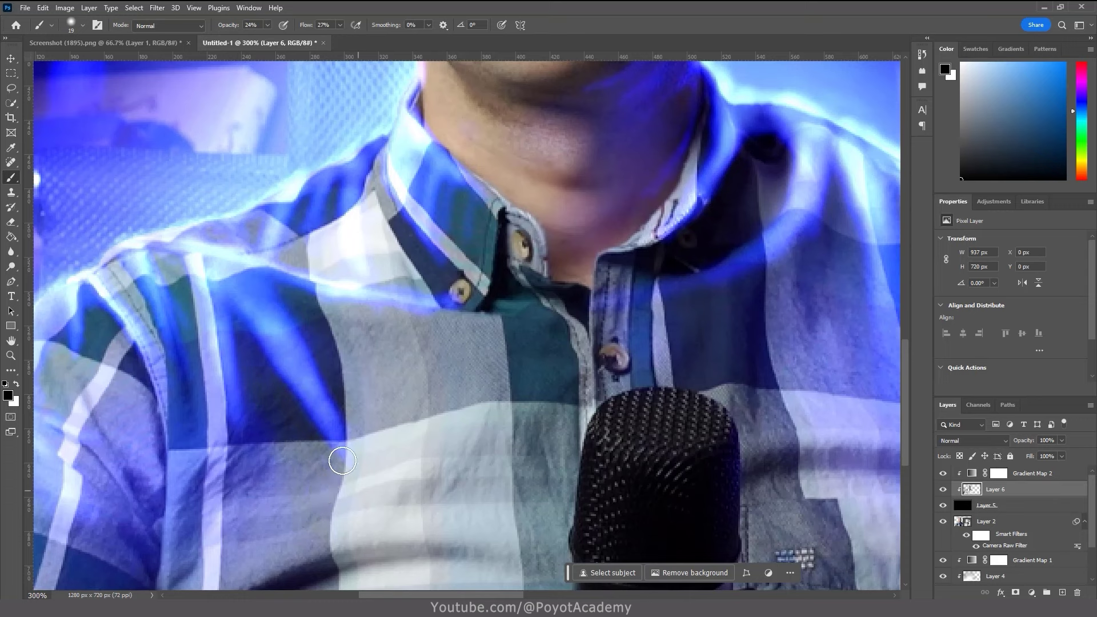
drag(379, 391, 400, 392)
drag(312, 420, 331, 465)
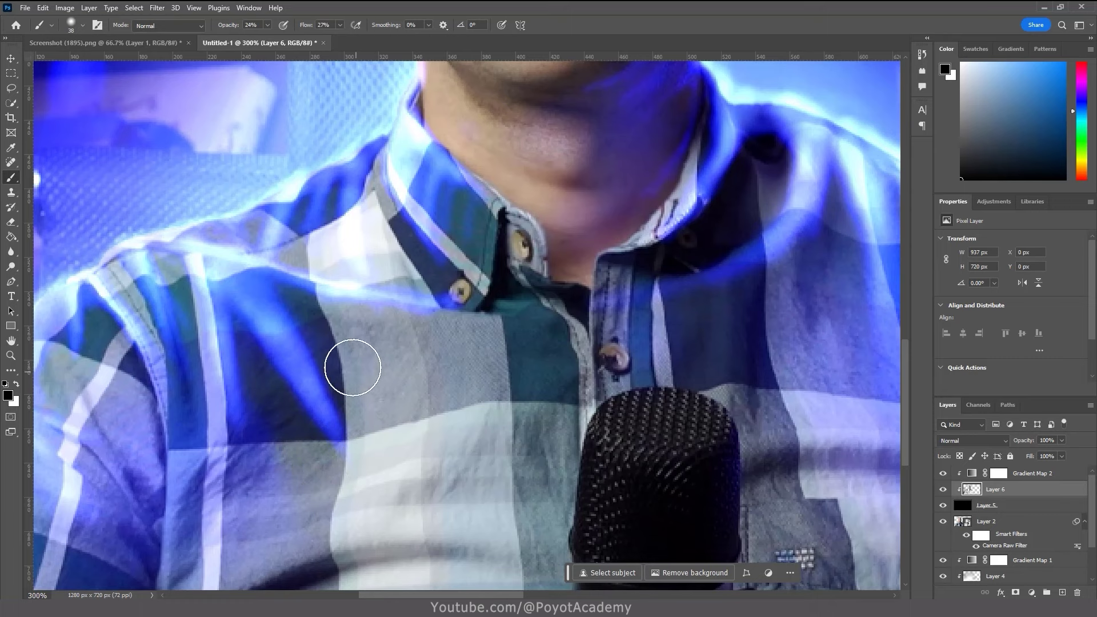
- Enlarge the brush to 382 px, and set its opacity to 18% and flow to 17%
click(11, 355)
alt+click(183, 418)
alt+click(182, 418)
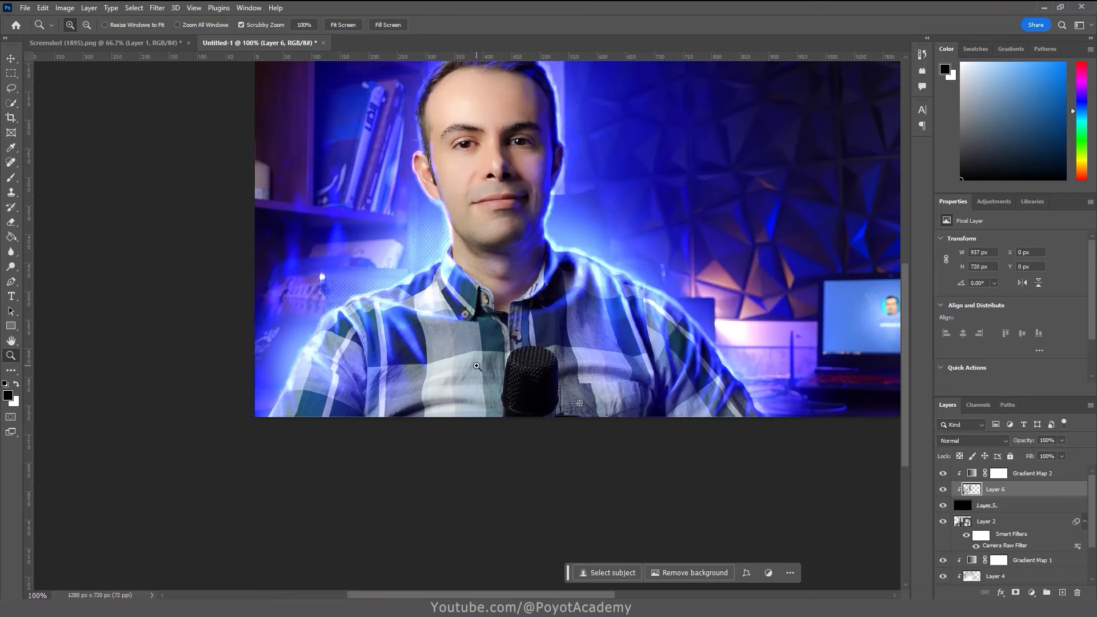
drag(905, 404, 905, 361)
drag(592, 594, 639, 598)
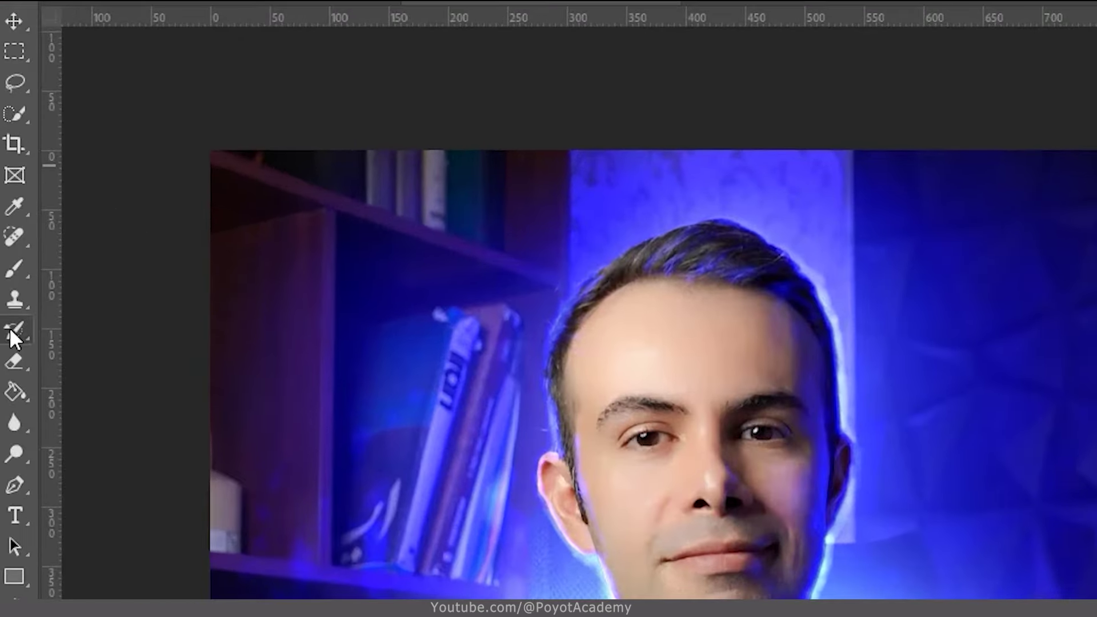
mouse_move(593, 309)
mouse_down()
mouse_move(626, 291)
mouse_move(692, 309)
mouse_up()
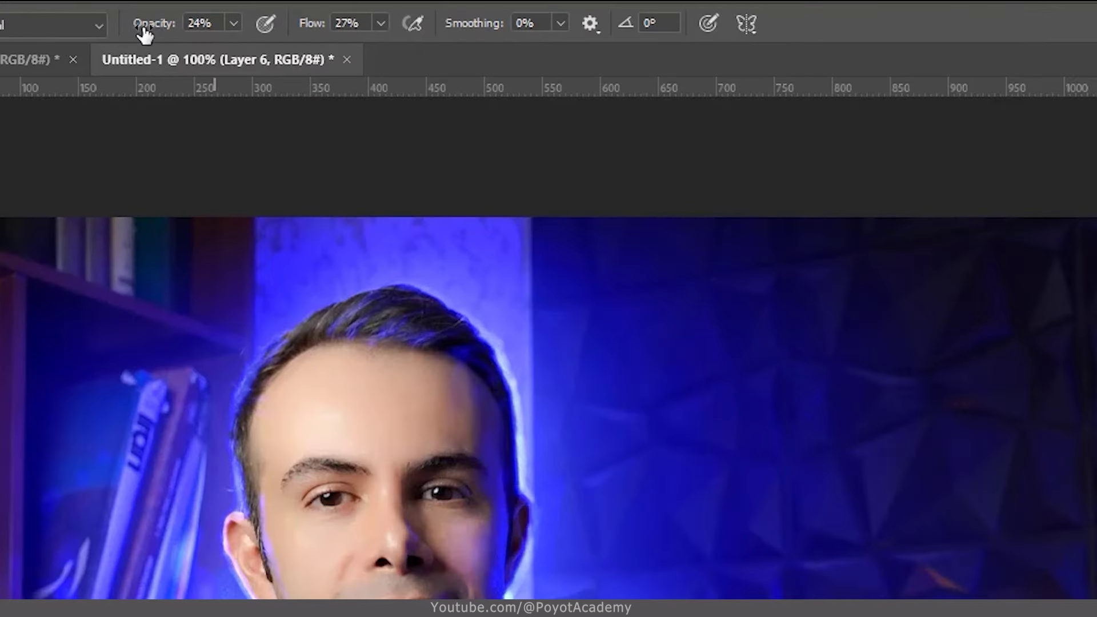
drag(153, 36, 143, 33)
drag(146, 33, 148, 33)
drag(295, 34, 289, 32)
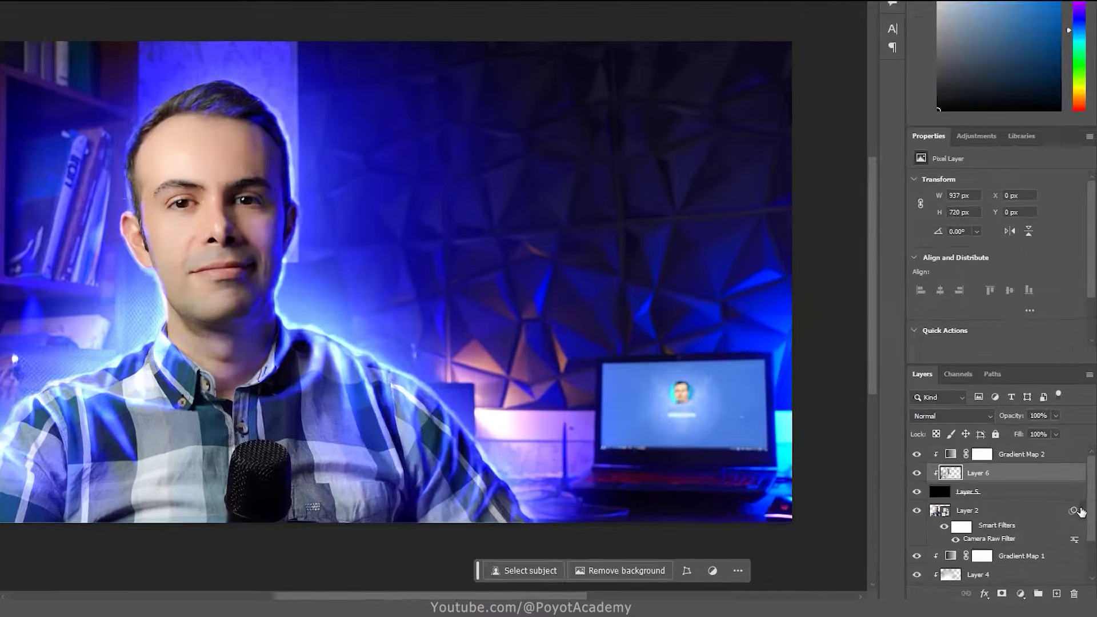
- Select Layer 4, the background glow layer, and fade the blue glow over the wall beside the man with black
scroll(1093, 440, down, 3)
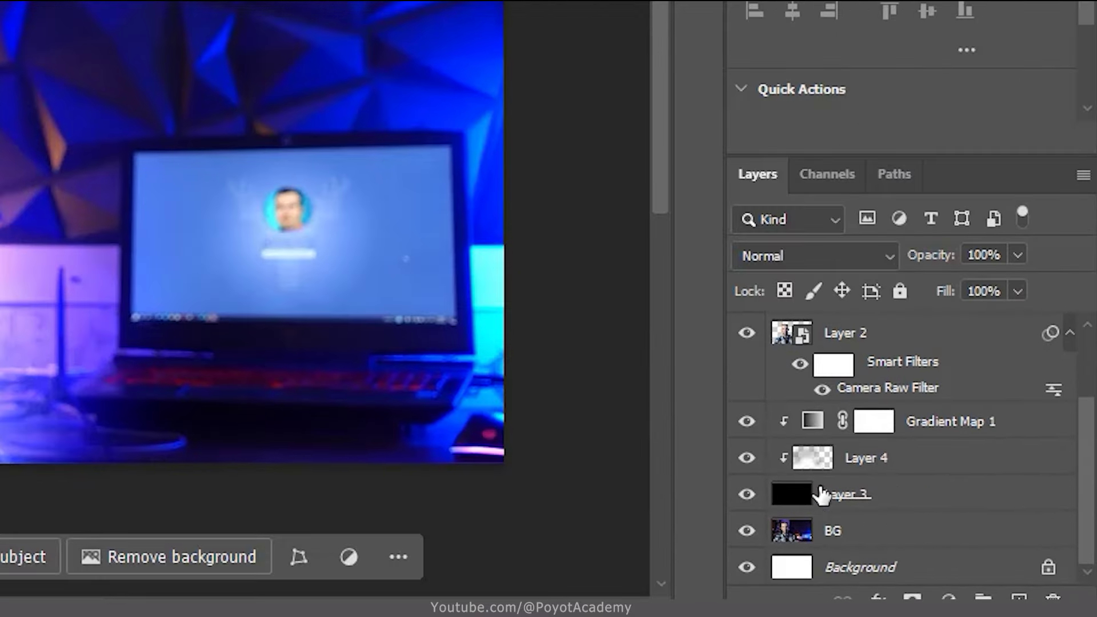
click(817, 466)
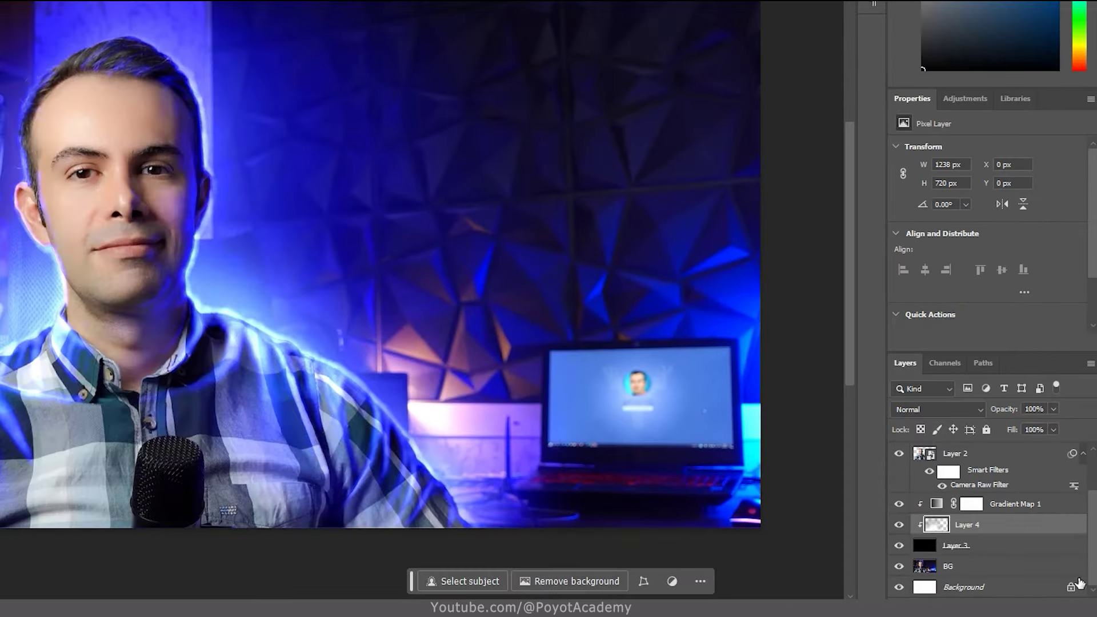
scroll(1091, 573, up, 2)
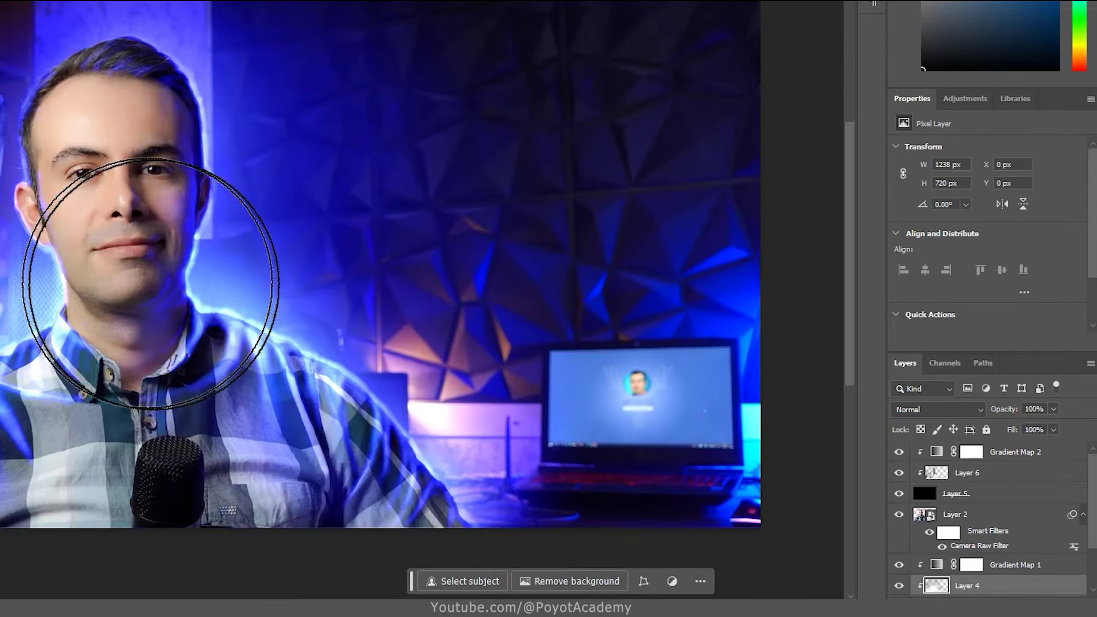
drag(216, 432, 354, 451)
scroll(1091, 503, down, 2)
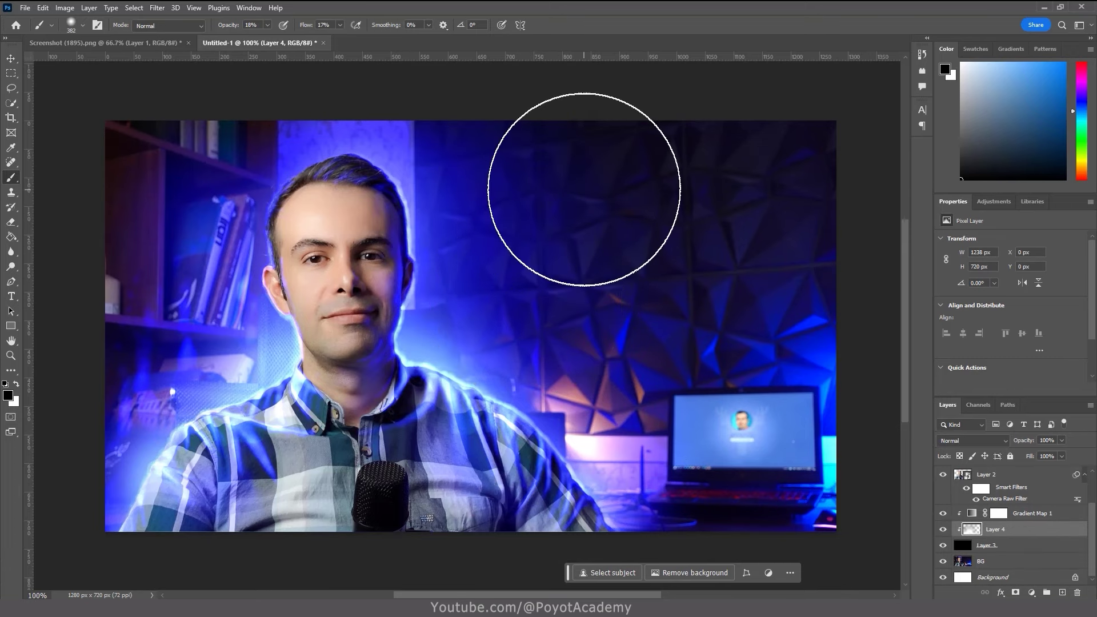
drag(406, 271, 499, 298)
- Paint blue glow back over the wall panels around the laptop with white, and switch back to black
key(x)
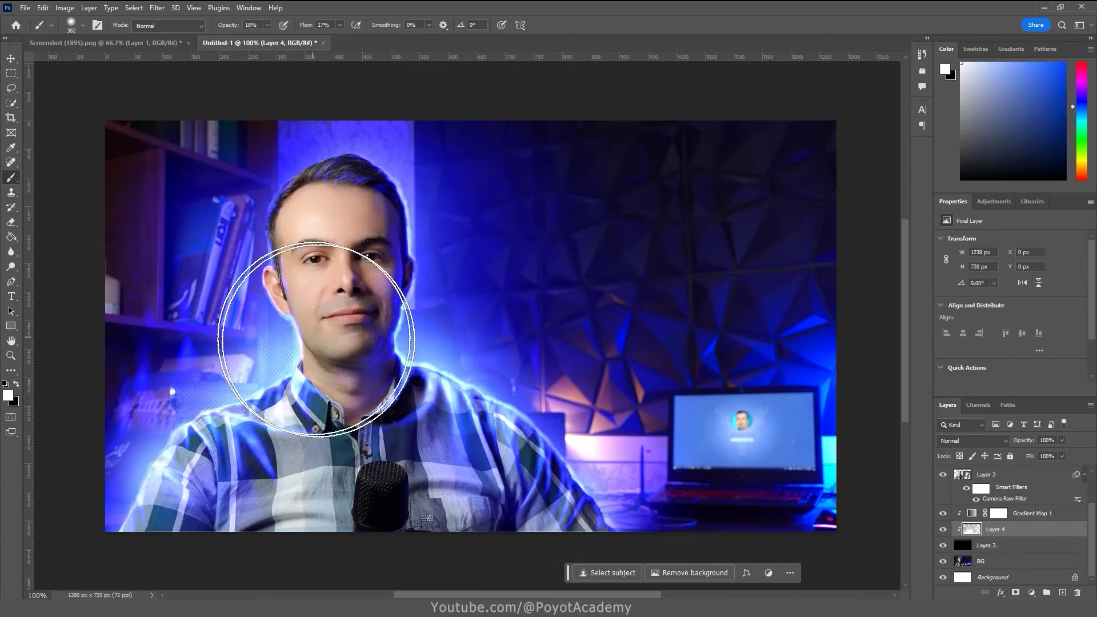
mouse_move(579, 195)
mouse_down()
mouse_move(529, 170)
mouse_move(529, 159)
mouse_move(601, 161)
mouse_move(589, 248)
mouse_move(623, 301)
mouse_move(607, 338)
mouse_move(628, 403)
mouse_up()
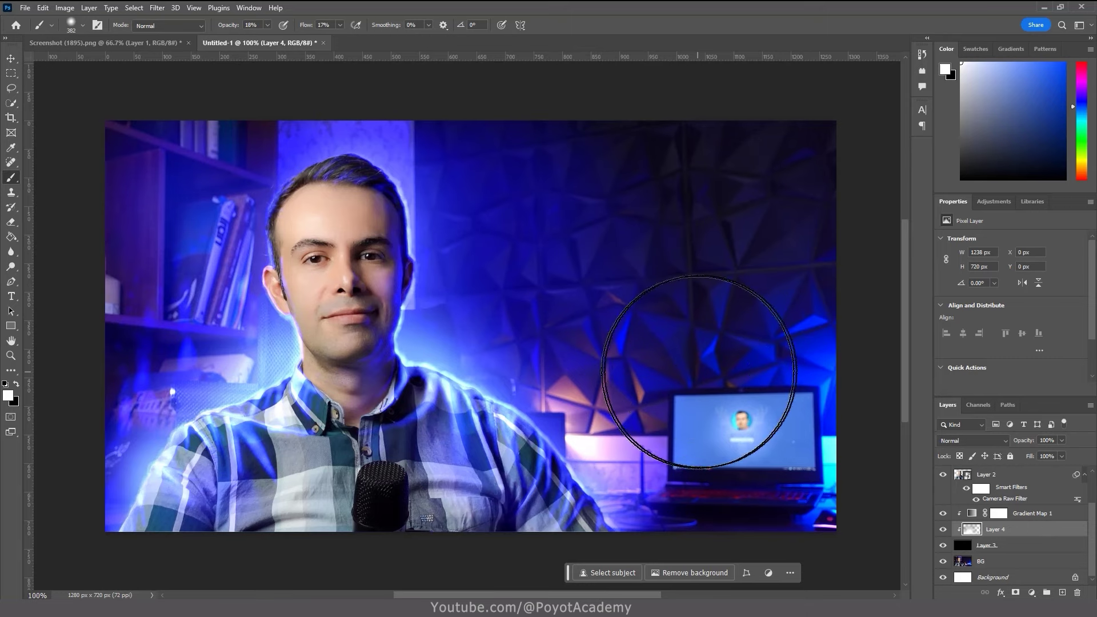
key(x)
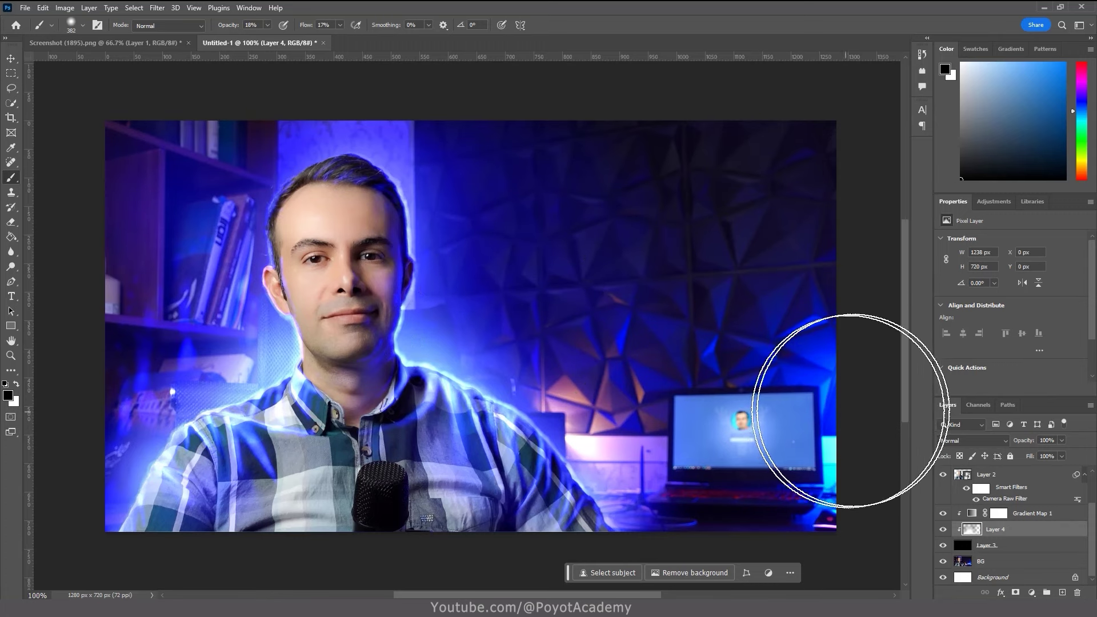
- Shrink the brush to 158 px, switch to white, and strengthen the blue glow around the man's head and arm
drag(607, 285, 534, 306)
key(x)
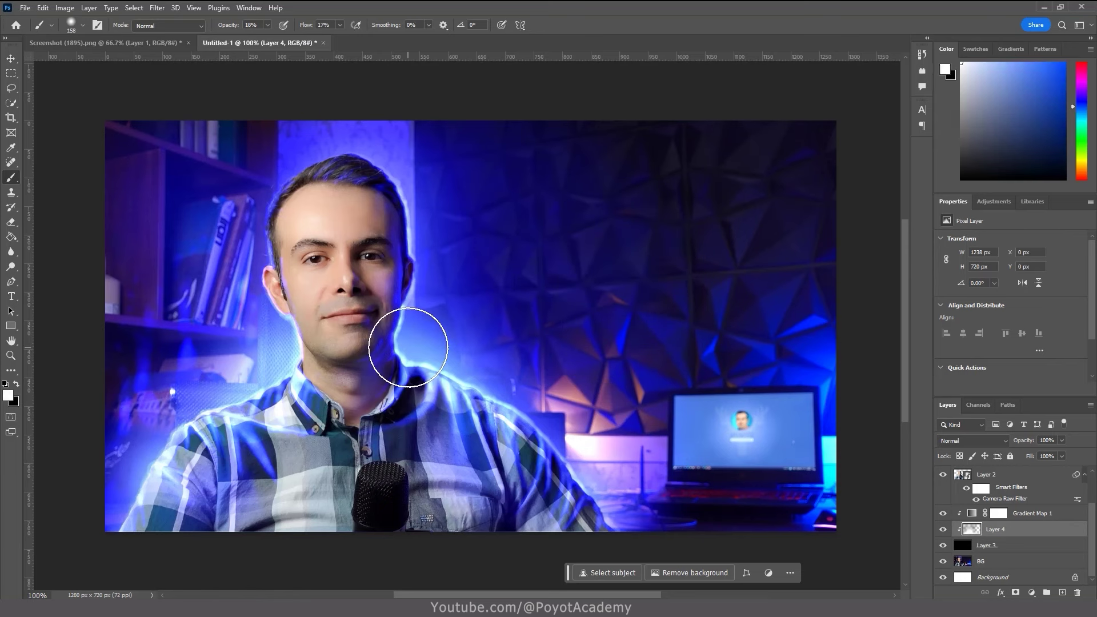
mouse_move(406, 314)
mouse_down()
mouse_move(370, 376)
mouse_move(298, 373)
mouse_move(289, 339)
mouse_move(276, 362)
mouse_move(218, 397)
mouse_move(300, 355)
mouse_move(302, 337)
mouse_move(253, 246)
mouse_move(254, 266)
mouse_move(267, 292)
mouse_move(285, 189)
mouse_up()
mouse_move(183, 428)
mouse_down()
mouse_move(233, 437)
mouse_move(175, 502)
mouse_move(102, 515)
mouse_move(235, 518)
mouse_up()
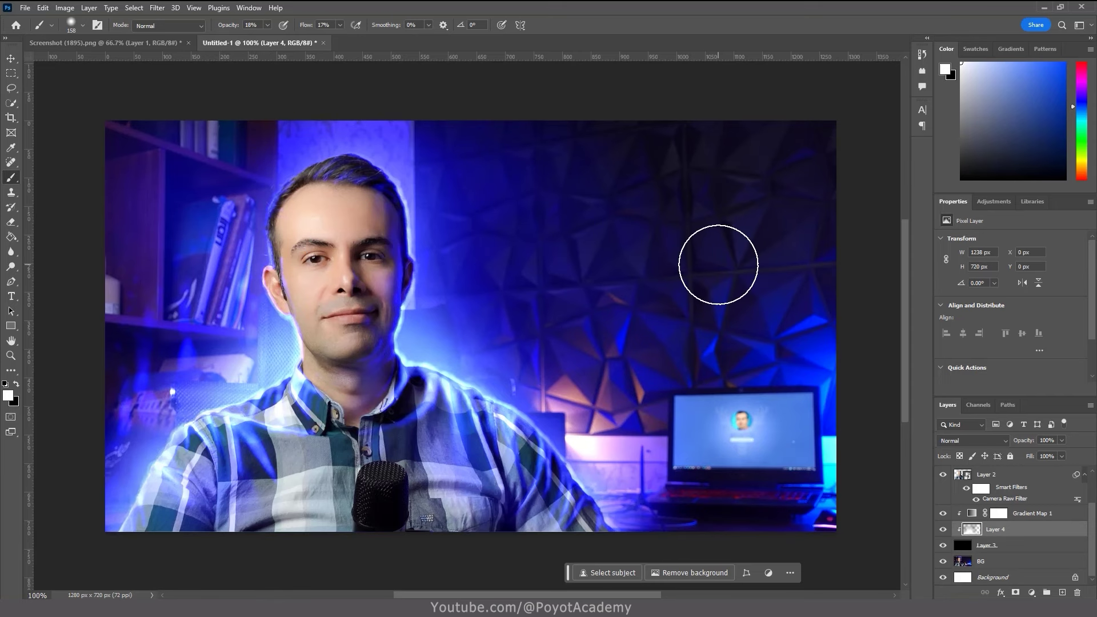